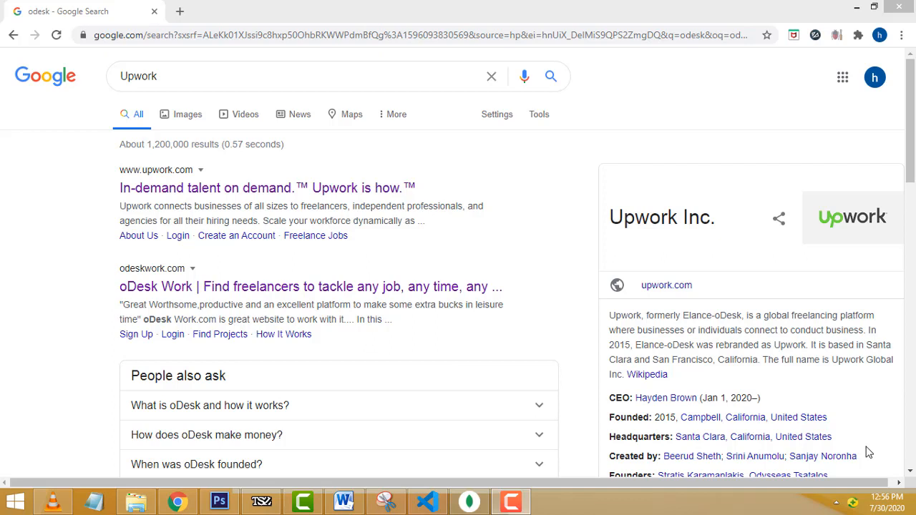
- Open the Upwork website from the top search result and skim its home page
{"action": "left_click", "coordinate": [180, 66]}
{"action": "left_click", "coordinate": [2, 206]}
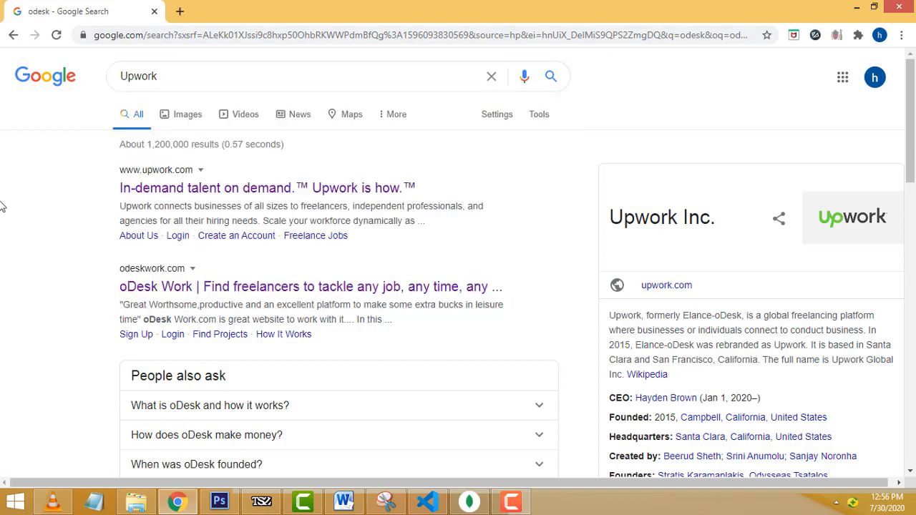
{"action": "left_click", "coordinate": [175, 191]}
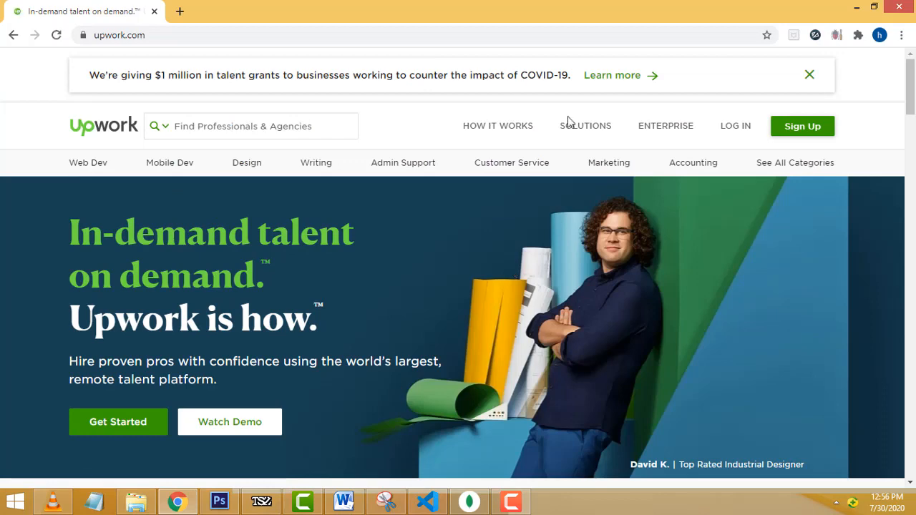
{"action": "scroll", "coordinate": [506, 269], "scroll_direction": "down", "scroll_amount": 4}
{"action": "scroll", "coordinate": [506, 271], "scroll_direction": "down", "scroll_amount": 3}
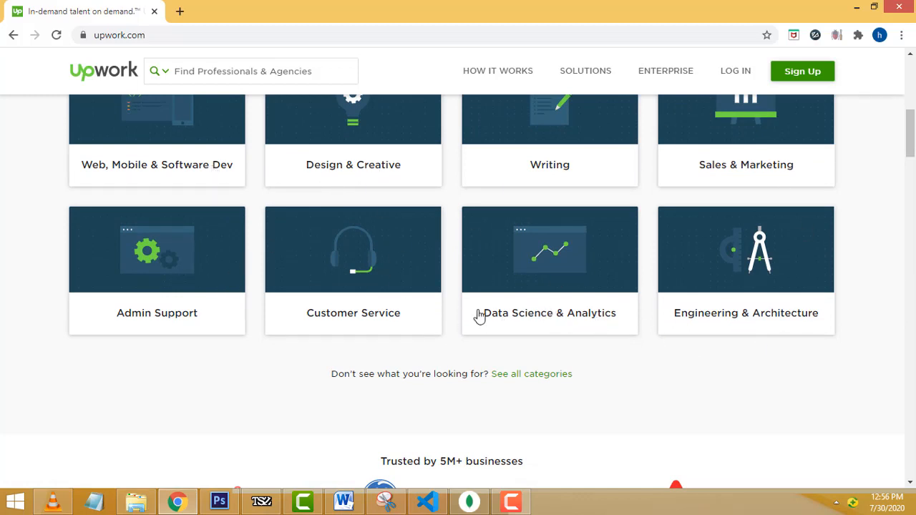
{"action": "scroll", "coordinate": [706, 292], "scroll_direction": "up", "scroll_amount": 2}
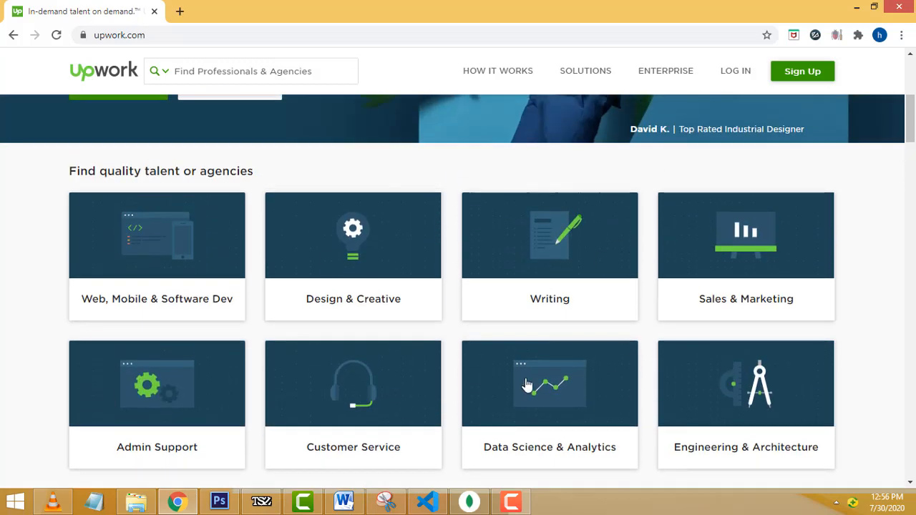
{"action": "scroll", "coordinate": [507, 376], "scroll_direction": "up", "scroll_amount": 5}
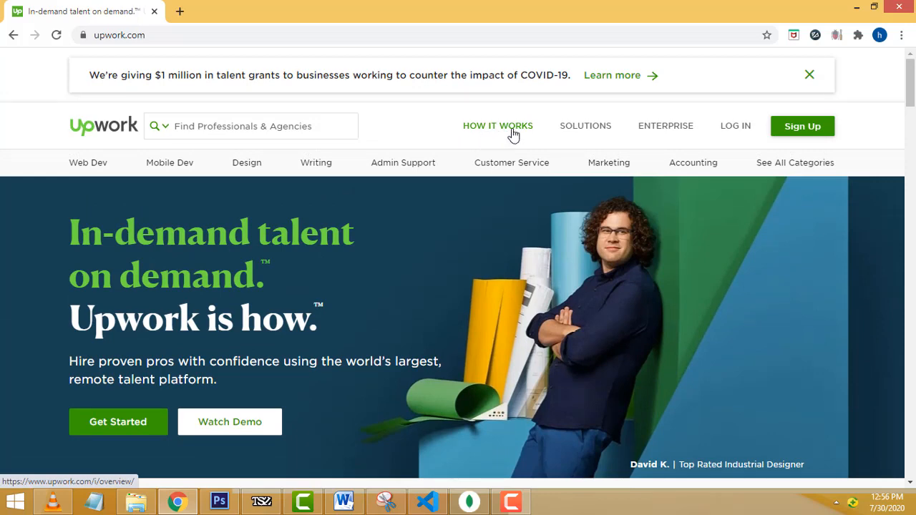
- Read through the How It Works overview, then return to the Upwork home page
{"action": "left_click", "coordinate": [512, 134]}
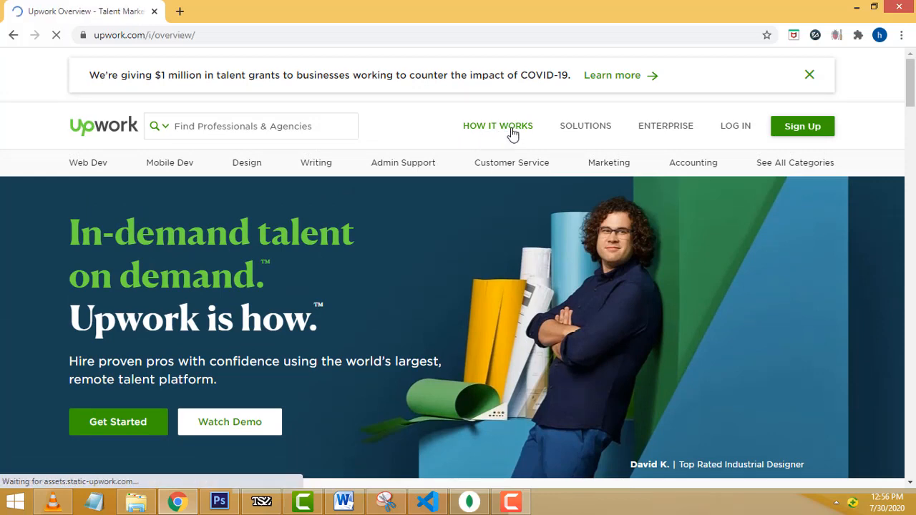
{"action": "scroll", "coordinate": [756, 208], "scroll_direction": "down", "scroll_amount": 2}
{"action": "scroll", "coordinate": [734, 221], "scroll_direction": "down", "scroll_amount": 2}
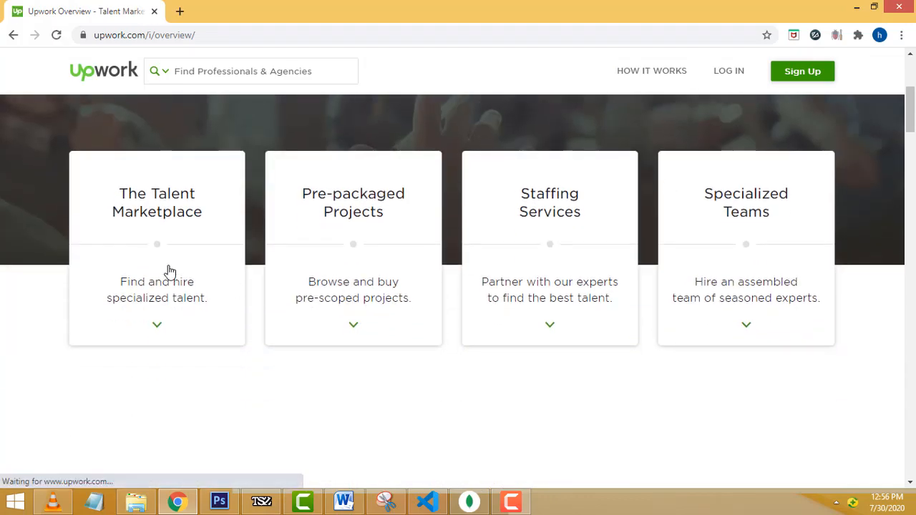
{"action": "scroll", "coordinate": [158, 222], "scroll_direction": "down", "scroll_amount": 3}
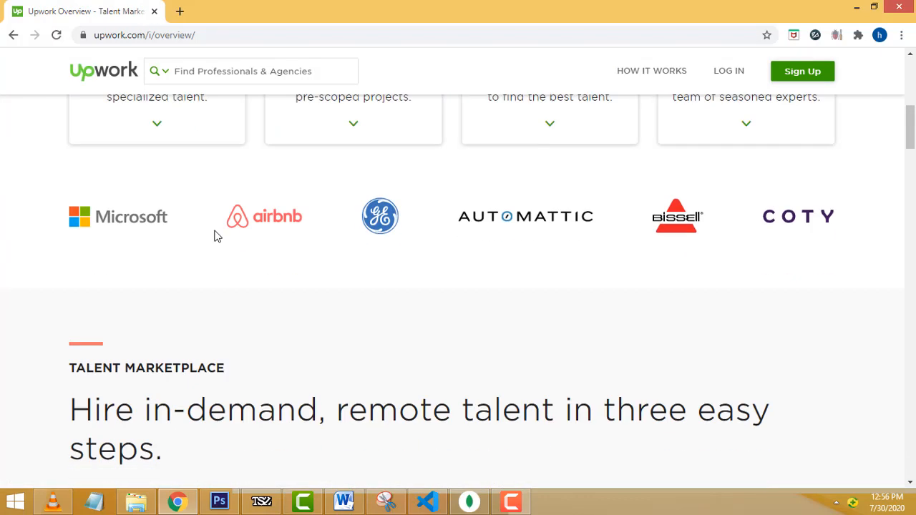
{"action": "scroll", "coordinate": [727, 254], "scroll_direction": "down", "scroll_amount": 8}
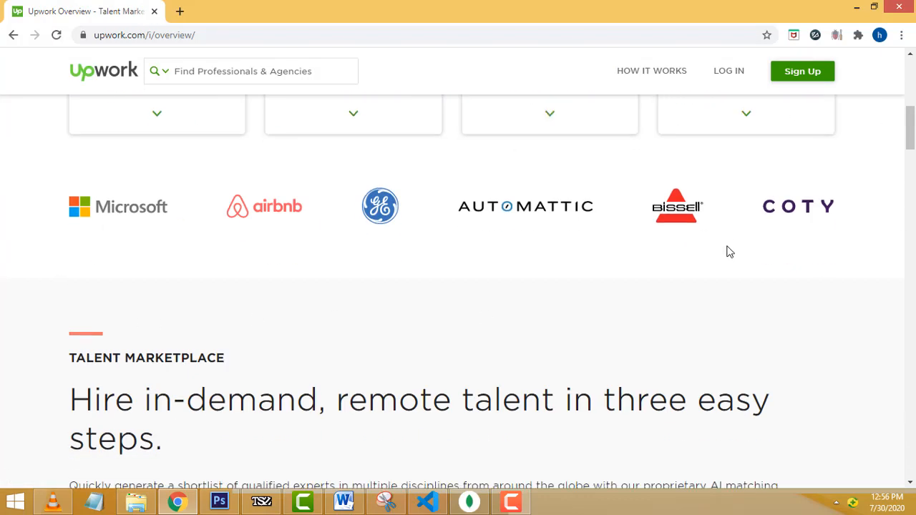
{"action": "scroll", "coordinate": [728, 259], "scroll_direction": "down", "scroll_amount": 2}
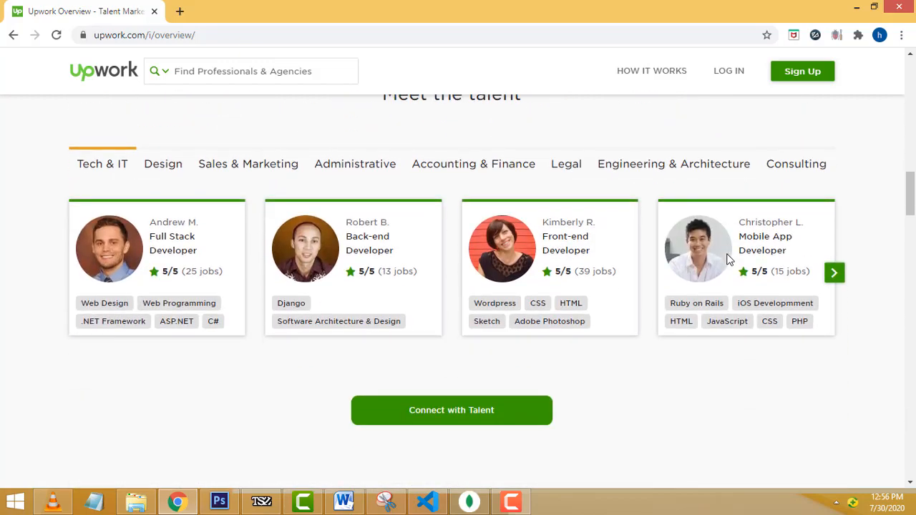
{"action": "scroll", "coordinate": [744, 254], "scroll_direction": "up", "scroll_amount": 15}
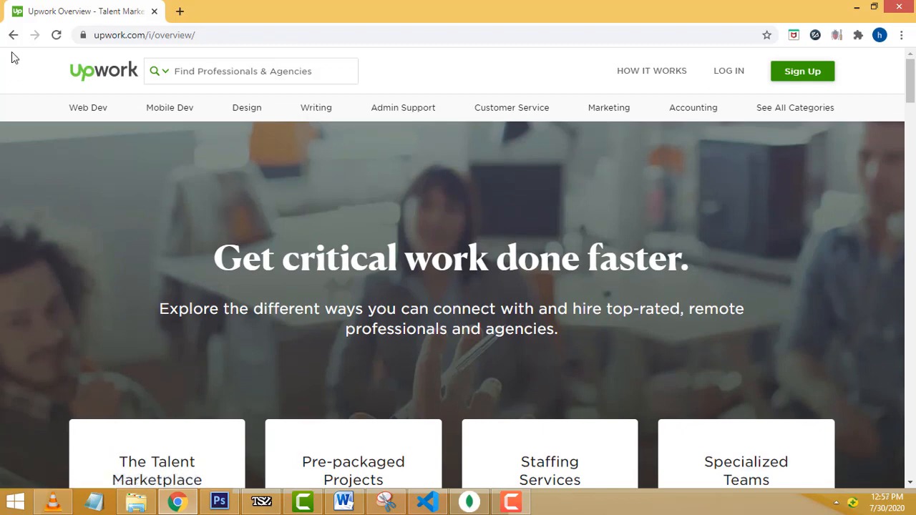
{"action": "left_click", "coordinate": [13, 36]}
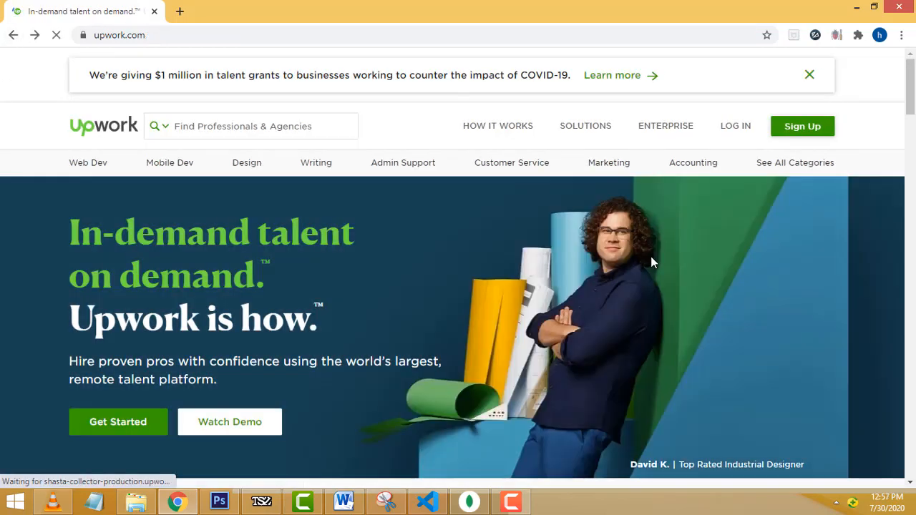
- Go to Upwork's free sign-up page and select the work email field
{"action": "left_click", "coordinate": [799, 136]}
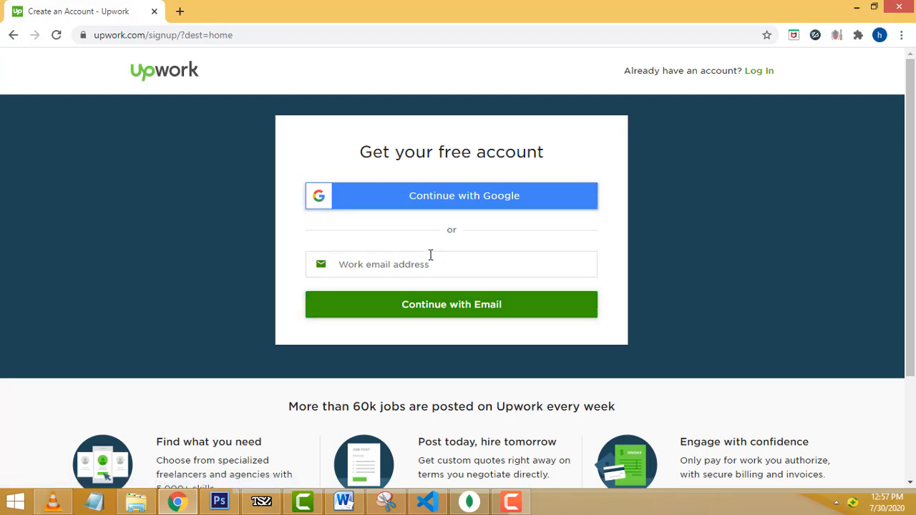
{"action": "left_click", "coordinate": [348, 271]}
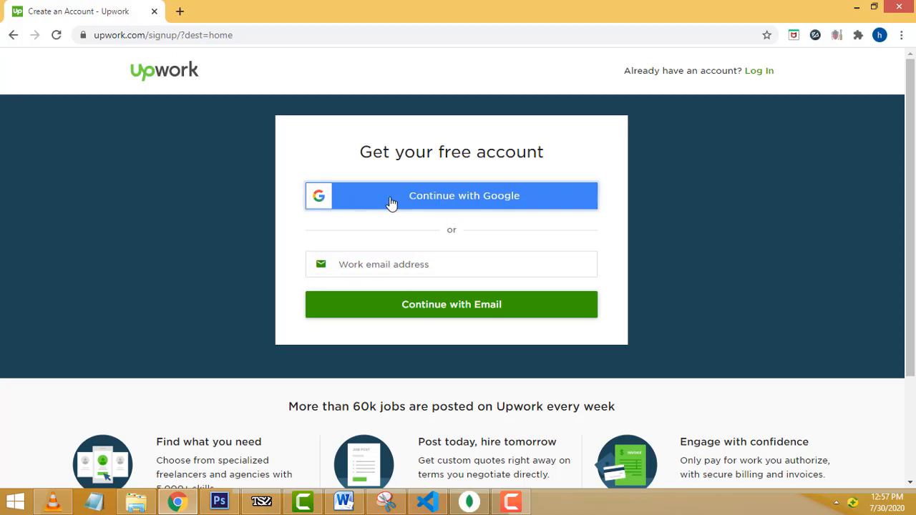
- Sign up through Google by choosing the account and submitting its saved password
{"action": "left_click", "coordinate": [455, 204]}
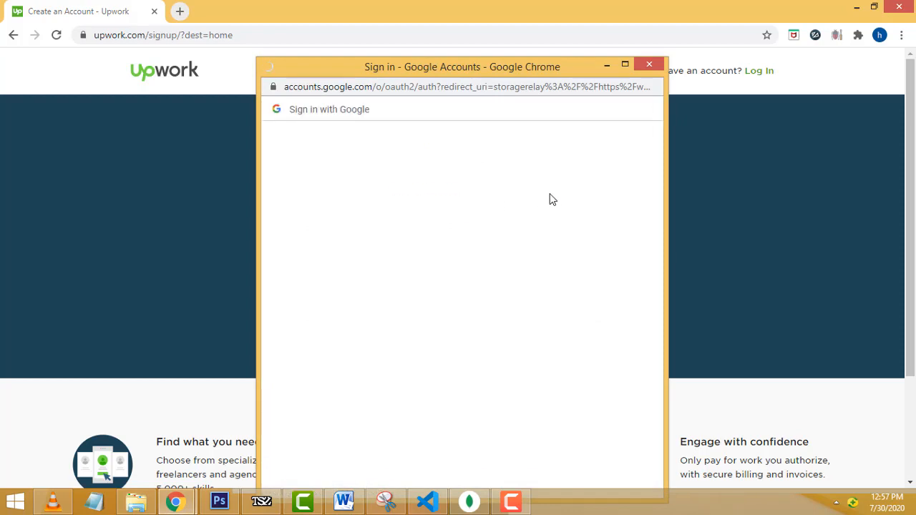
{"action": "scroll", "coordinate": [430, 279], "scroll_direction": "down", "scroll_amount": 1}
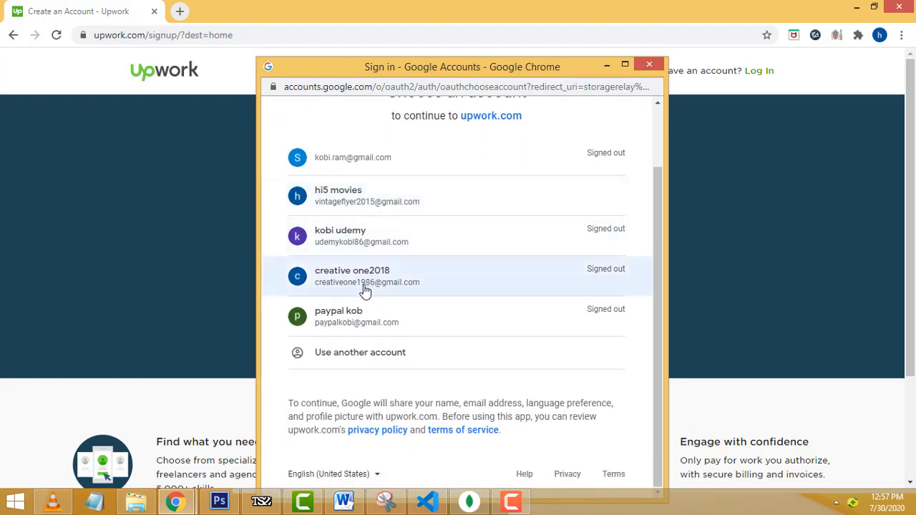
{"action": "left_click", "coordinate": [363, 286]}
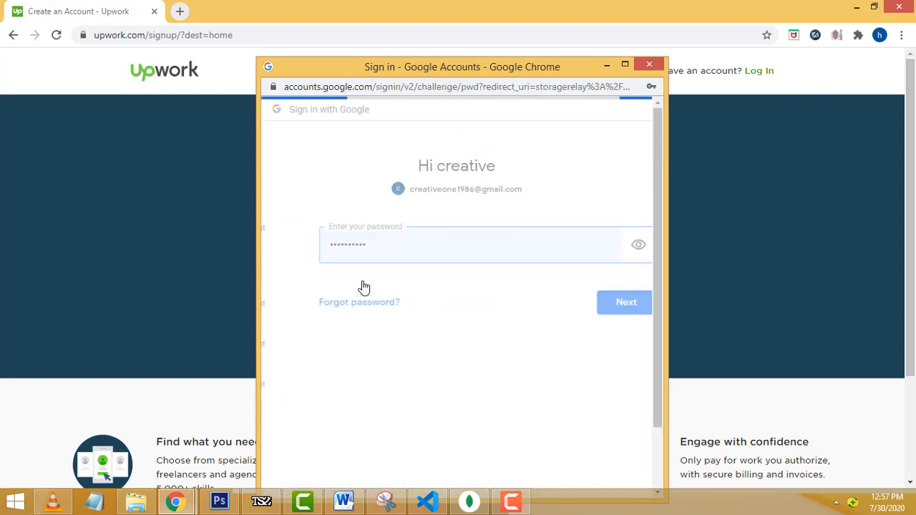
{"action": "left_click", "coordinate": [582, 302]}
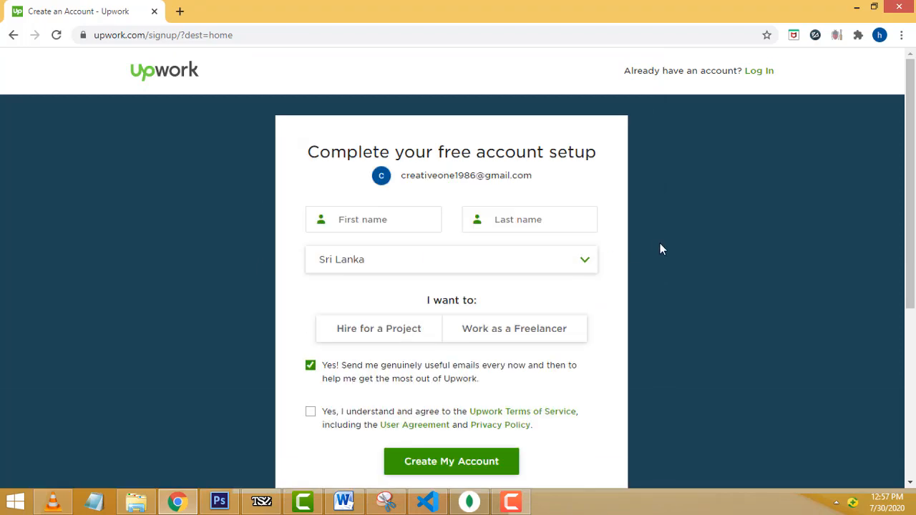
- Create a freelancer account with your first and last name and the Terms of Service accepted
{"action": "scroll", "coordinate": [660, 245], "scroll_direction": "down", "scroll_amount": 1}
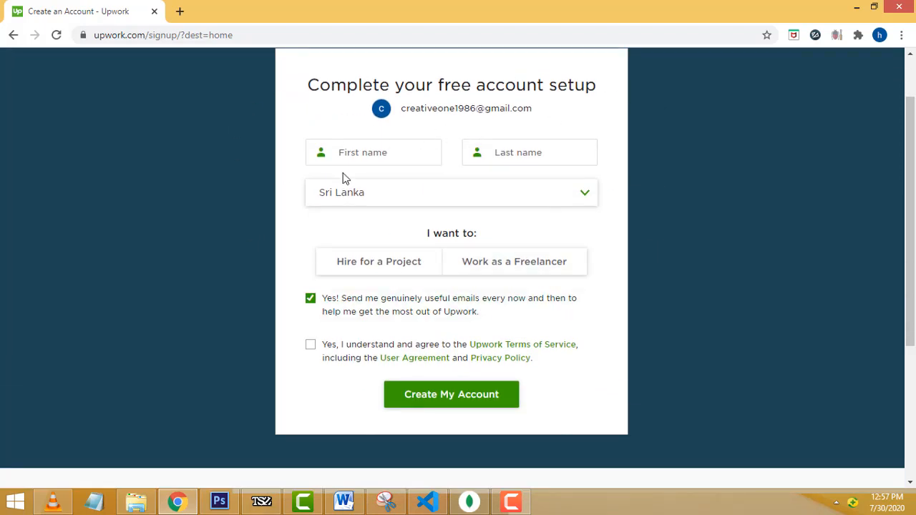
{"action": "left_click", "coordinate": [391, 276]}
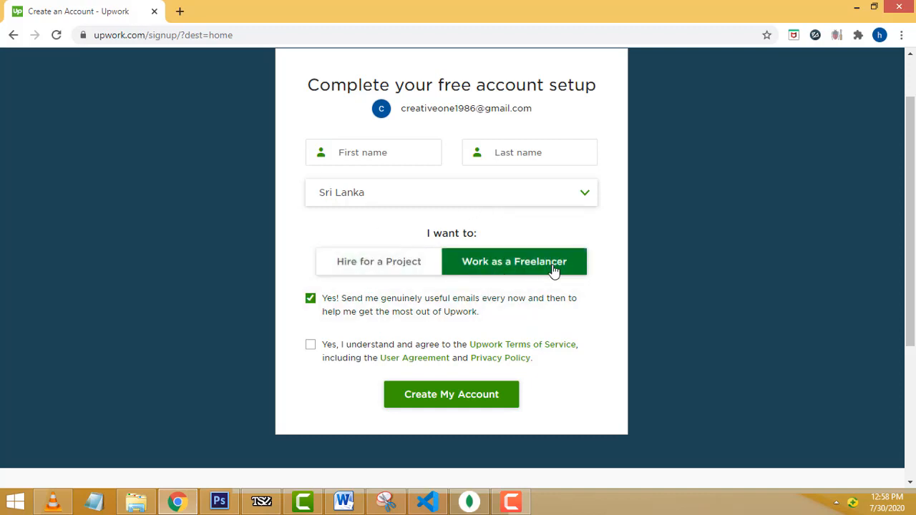
{"action": "left_click", "coordinate": [515, 266]}
{"action": "left_click", "coordinate": [373, 157]}
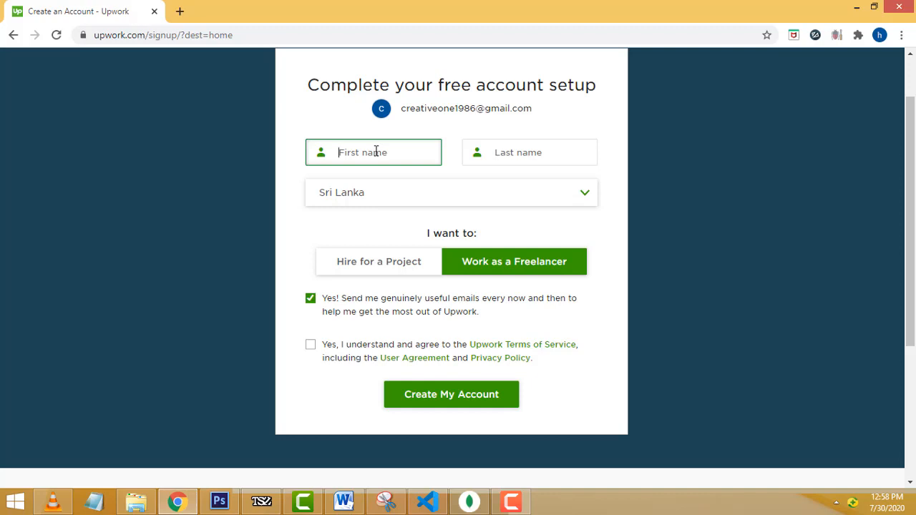
{"action": "key", "text": "Tab"}
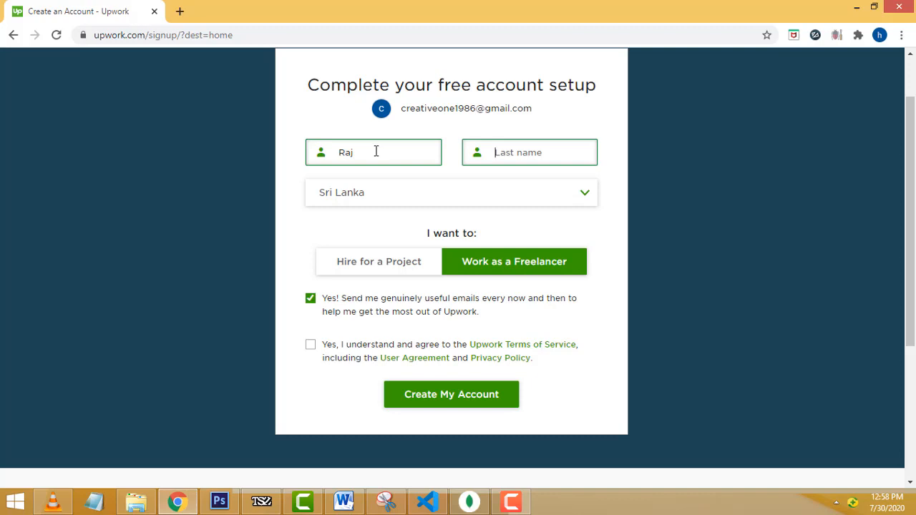
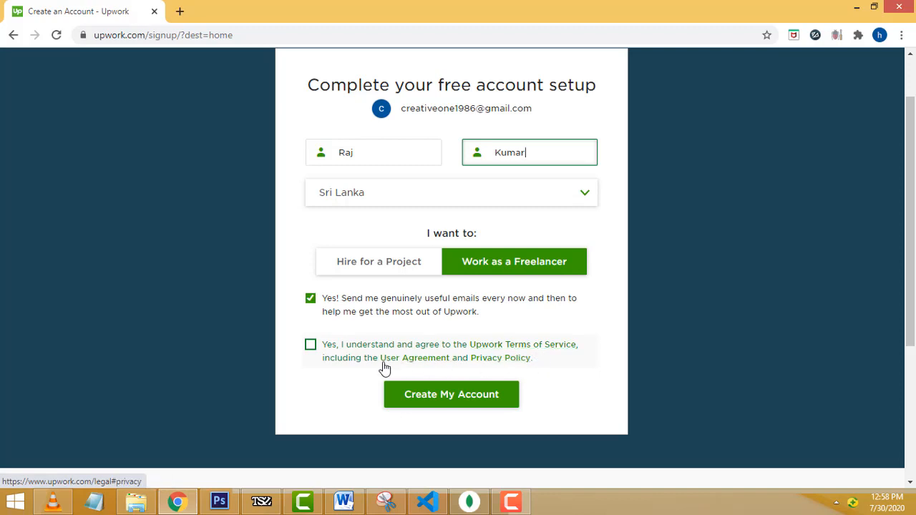
{"action": "left_click", "coordinate": [310, 346]}
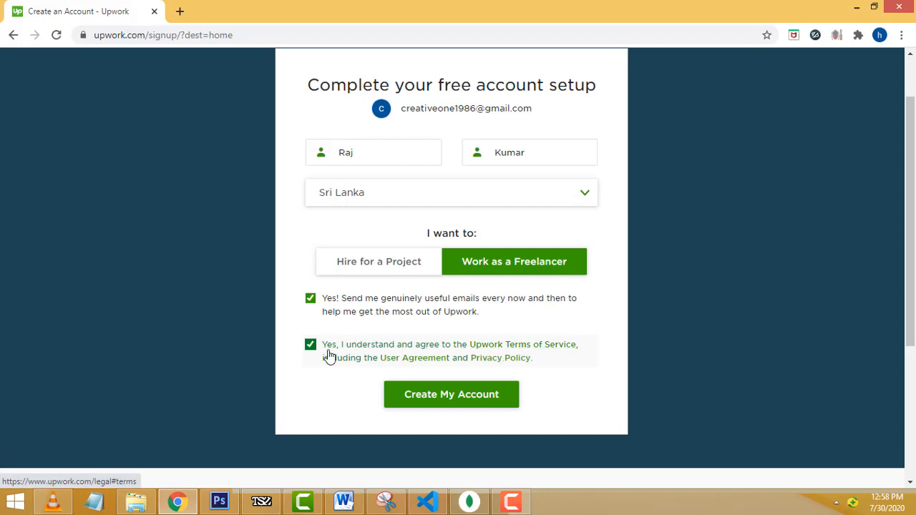
{"action": "left_click", "coordinate": [455, 402]}
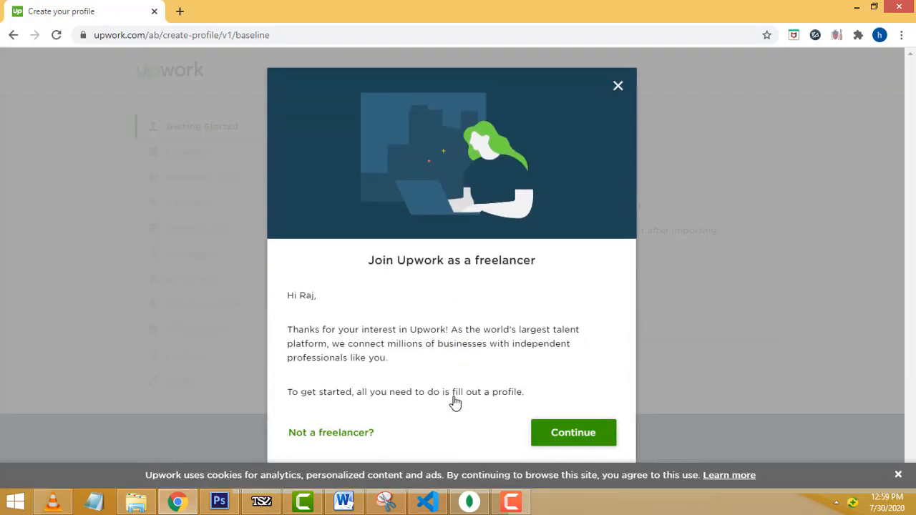
- Begin the freelancer profile and choose to fill it out manually instead of importing
{"action": "left_click", "coordinate": [572, 432]}
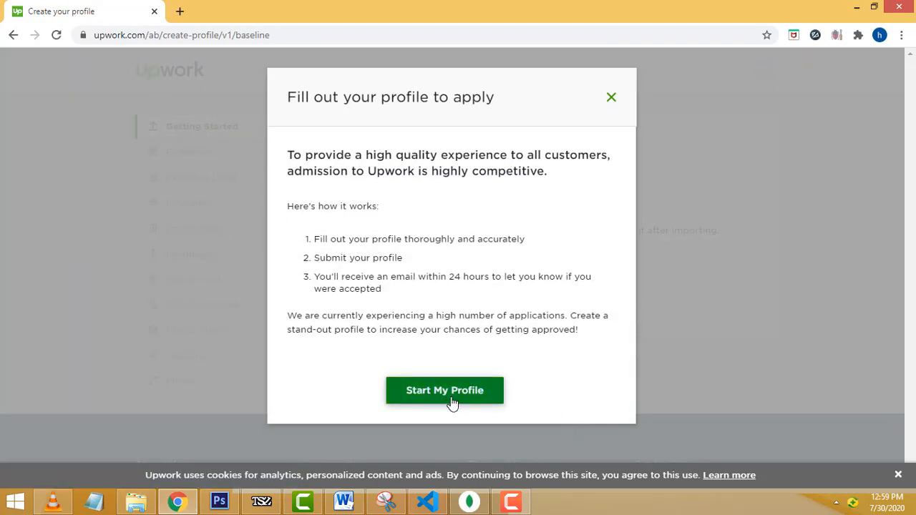
{"action": "left_click", "coordinate": [430, 399]}
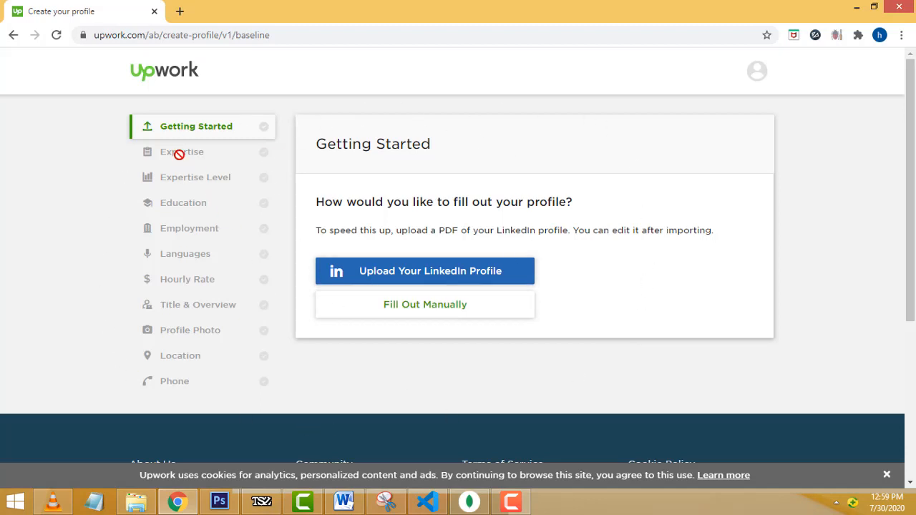
{"action": "left_click", "coordinate": [202, 130]}
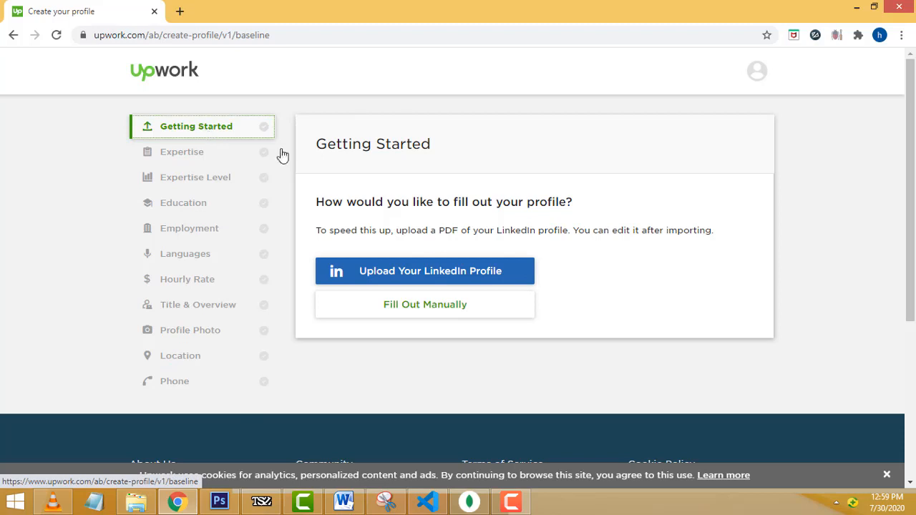
{"action": "left_click", "coordinate": [430, 309]}
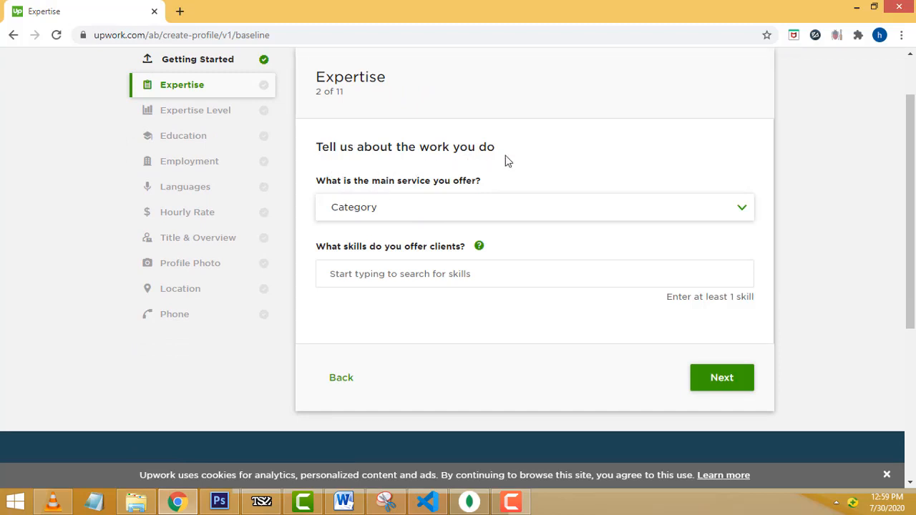
- Choose Web, Mobile & Software Dev as the main service category
{"action": "scroll", "coordinate": [807, 224], "scroll_direction": "up", "scroll_amount": 1}
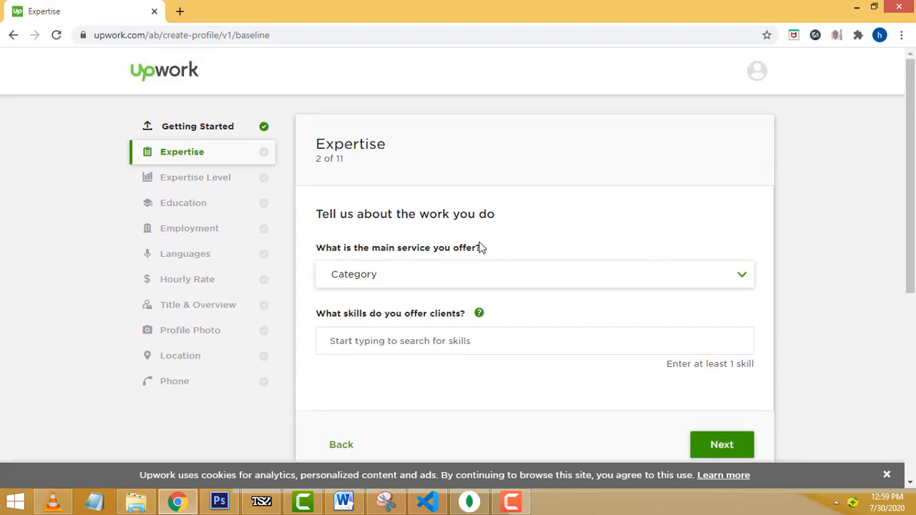
{"action": "left_click", "coordinate": [680, 282]}
{"action": "scroll", "coordinate": [681, 282], "scroll_direction": "down", "scroll_amount": 1}
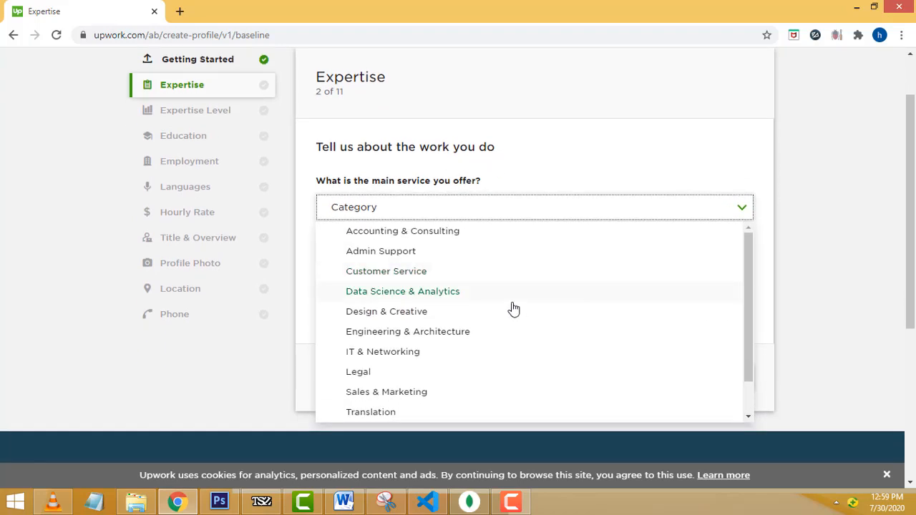
{"action": "scroll", "coordinate": [438, 341], "scroll_direction": "down", "scroll_amount": 1}
{"action": "scroll", "coordinate": [440, 338], "scroll_direction": "down", "scroll_amount": 1}
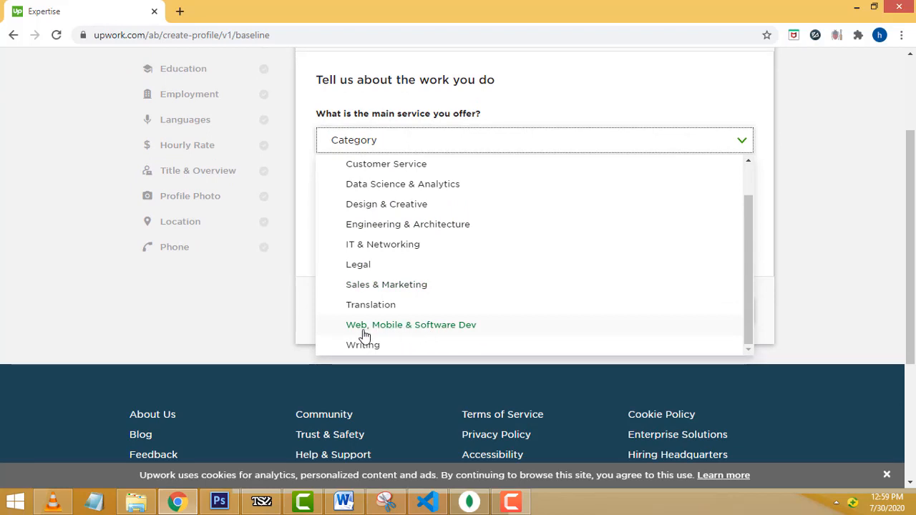
{"action": "left_click", "coordinate": [398, 326]}
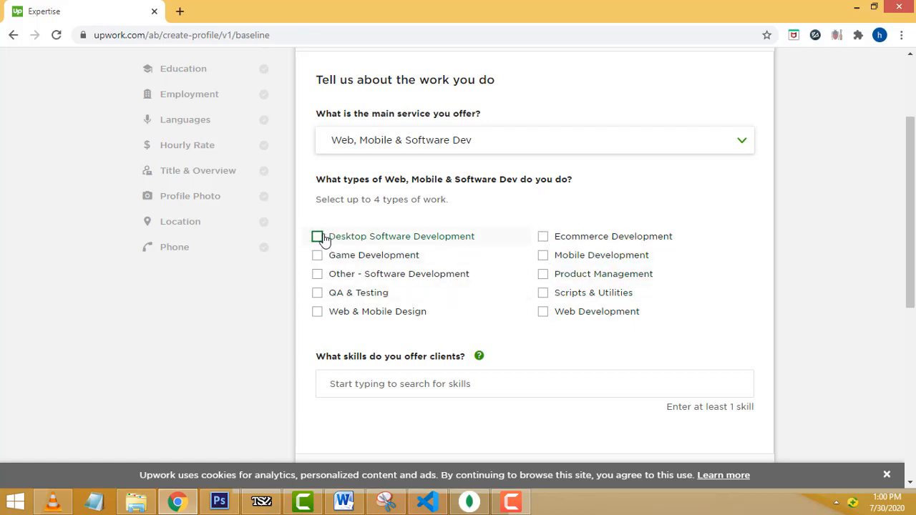
- Tick Web Development, Desktop Software Development and Mobile Development as work types
{"action": "left_click", "coordinate": [542, 312]}
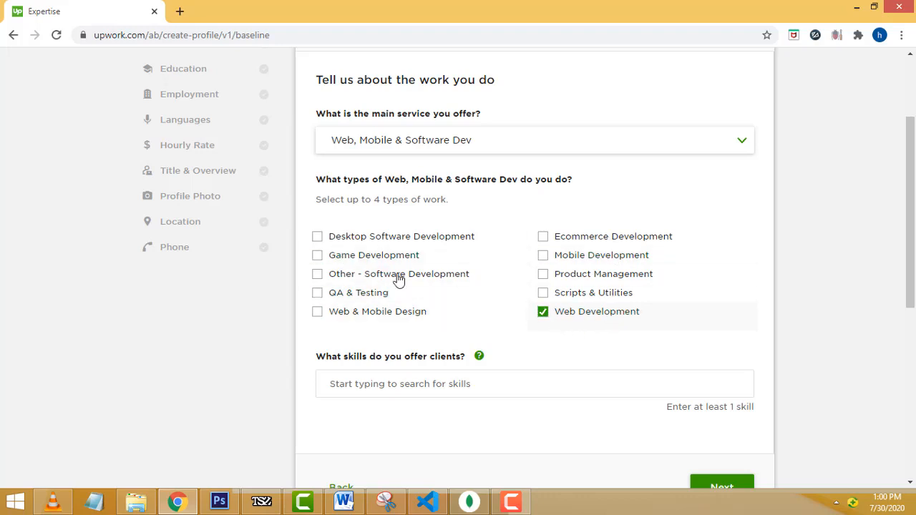
{"action": "left_click", "coordinate": [322, 241]}
{"action": "left_click", "coordinate": [543, 256]}
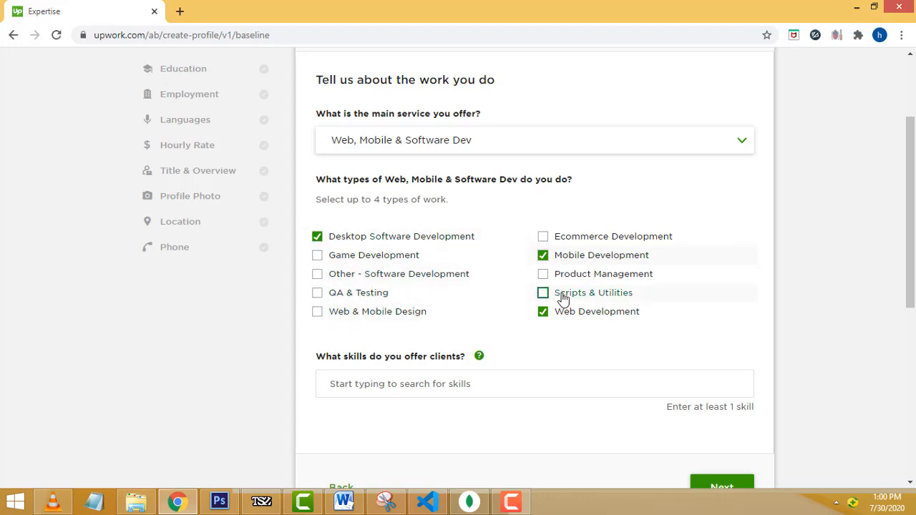
{"action": "scroll", "coordinate": [751, 265], "scroll_direction": "down", "scroll_amount": 2}
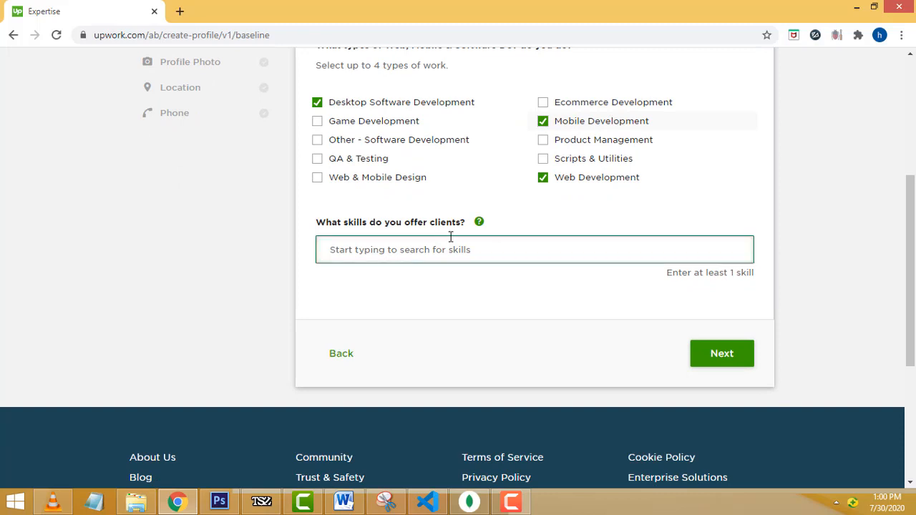
- Add Java EE and PHP as skills, trimming the unfinished 'Data e' search
{"action": "left_click", "coordinate": [570, 257]}
{"action": "type", "text": "j"}
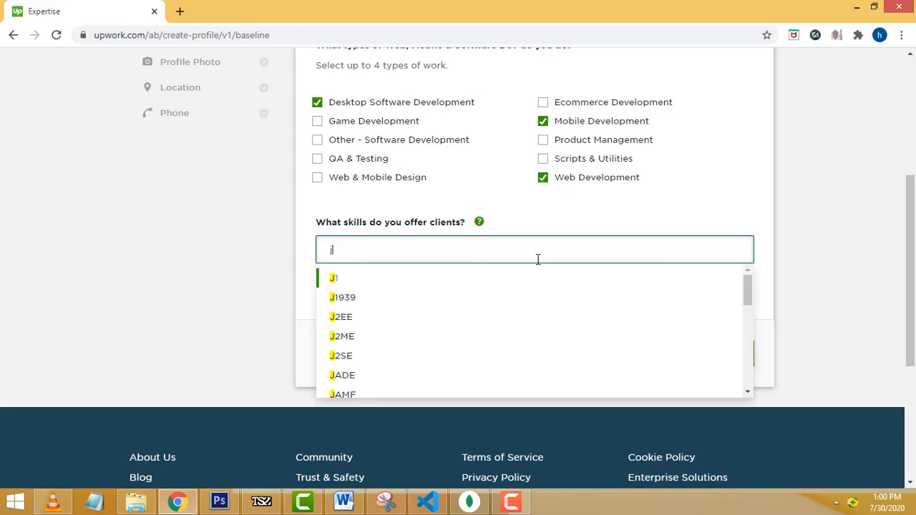
{"action": "type", "text": "a"}
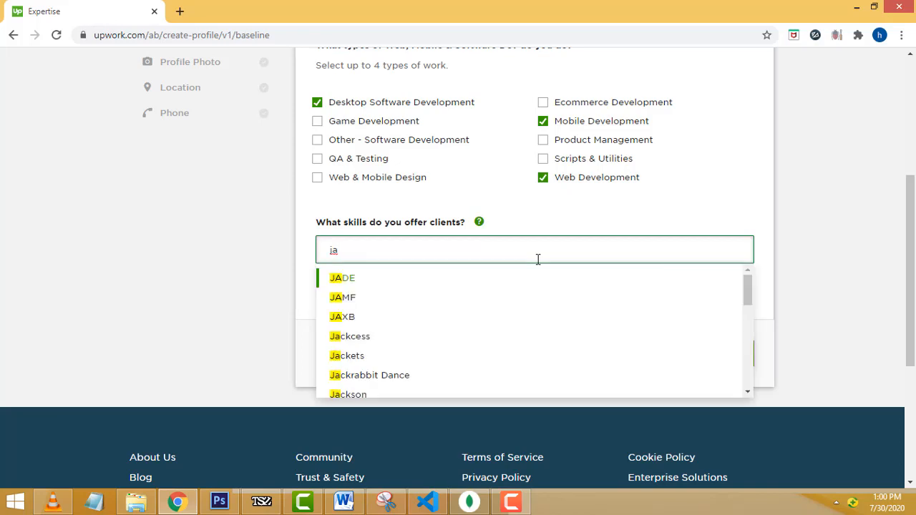
{"action": "key", "text": "BackSpace"}
{"action": "type", "text": "ava"}
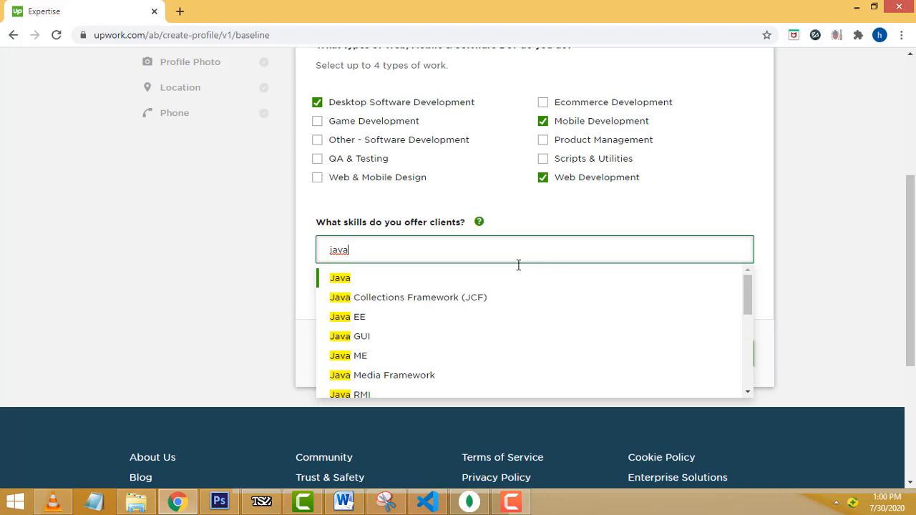
{"action": "left_click", "coordinate": [349, 317]}
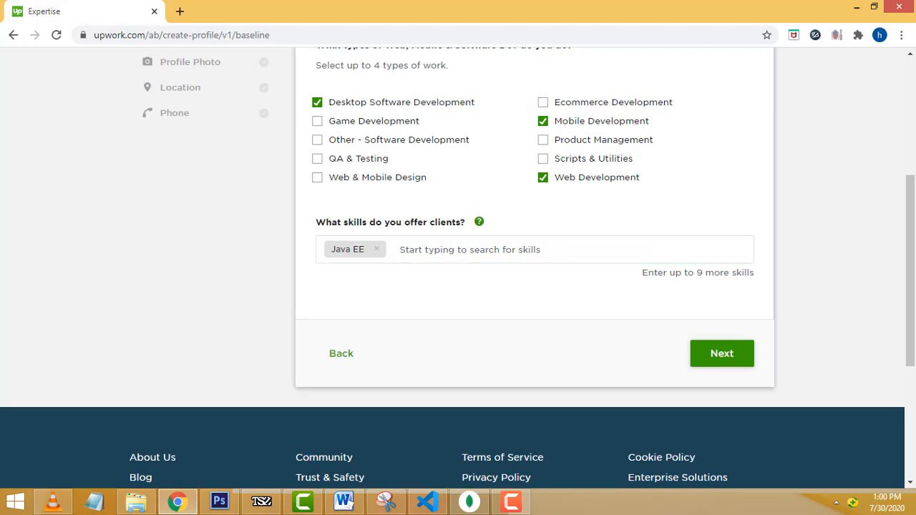
{"action": "type", "text": "Php"}
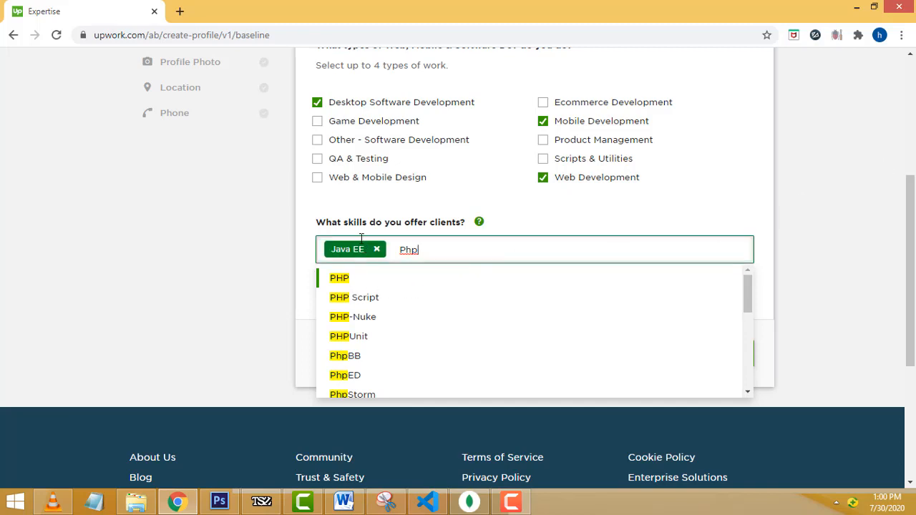
{"action": "left_click", "coordinate": [360, 284]}
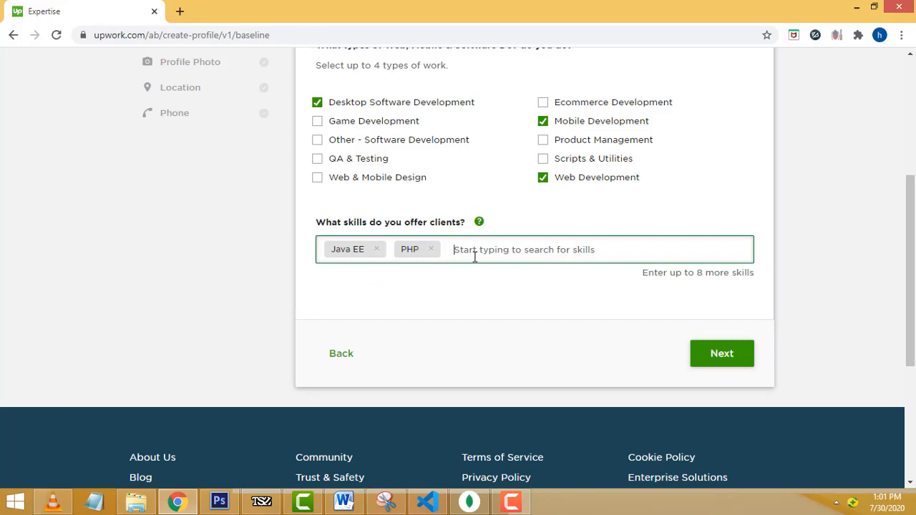
{"action": "type", "text": "D"}
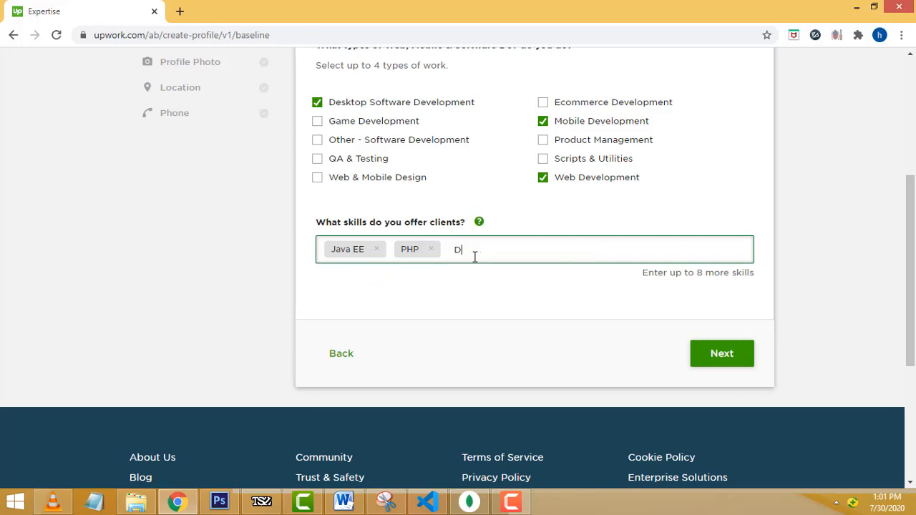
{"action": "type", "text": "at"}
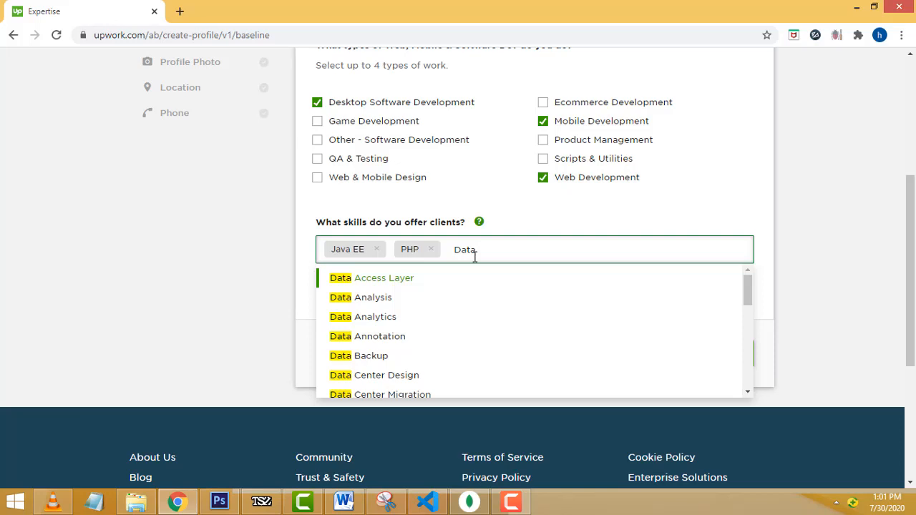
{"action": "type", "text": "a e"}
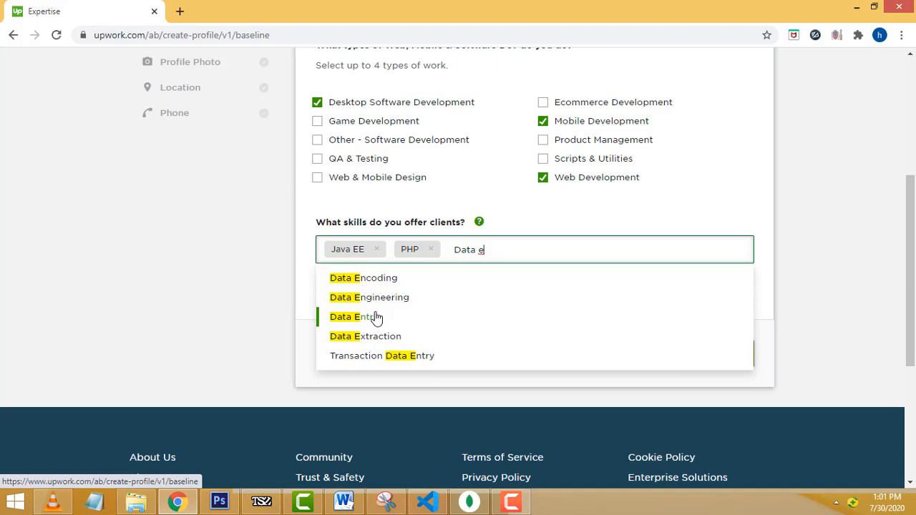
{"action": "key", "text": "BackSpace"}
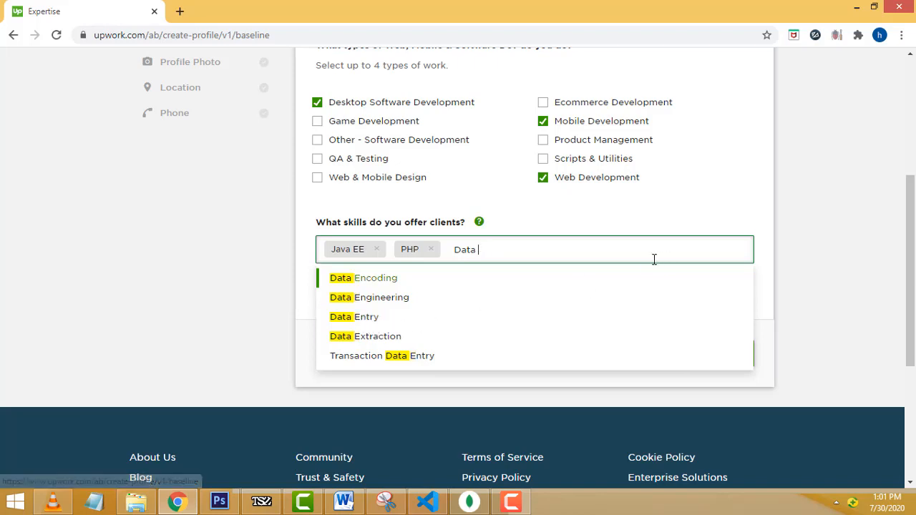
{"action": "key", "text": "BackSpace"}
{"action": "key", "text": "BackSpace"}
{"action": "key", "text": "BackSpace"}
{"action": "key", "text": "BackSpace"}
{"action": "key", "text": "BackSpace"}
{"action": "key", "text": "BackSpace"}
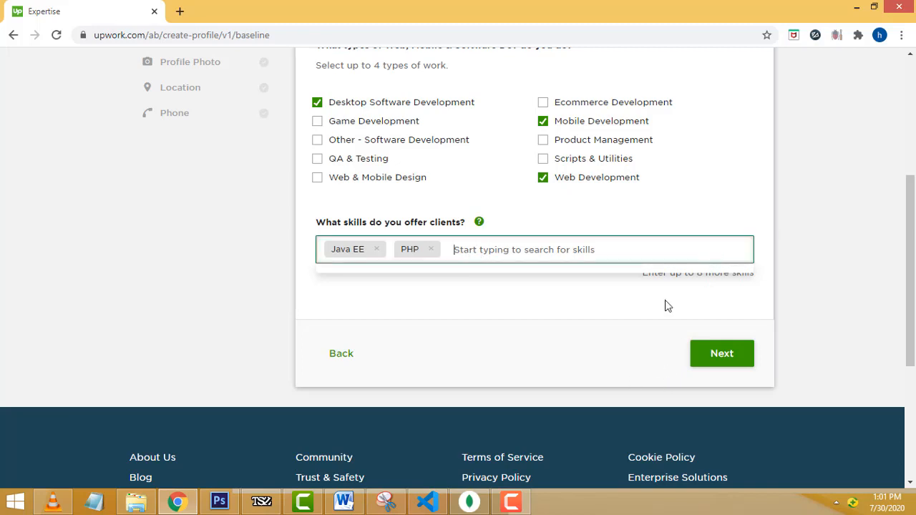
- Save the expertise details and advance to the Expertise Level step (3 of 11)
{"action": "left_click", "coordinate": [729, 363]}
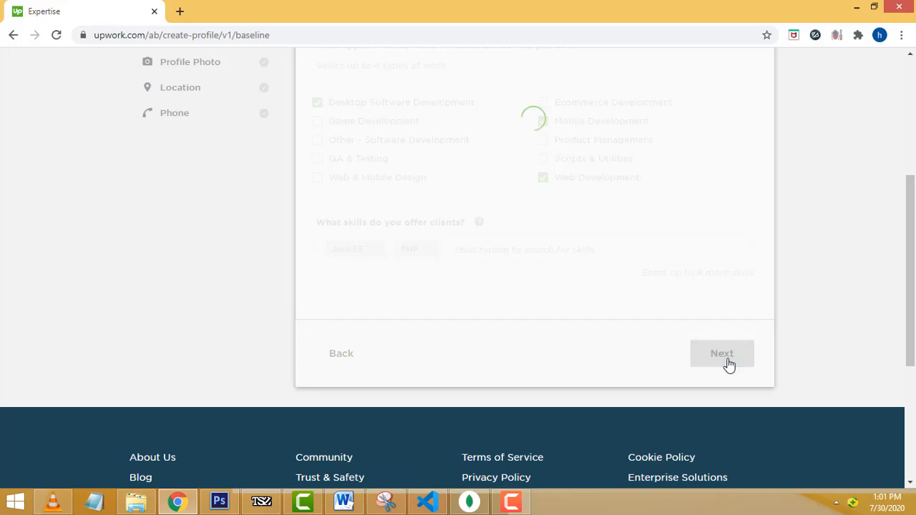
{"action": "scroll", "coordinate": [833, 292], "scroll_direction": "up", "scroll_amount": 2}
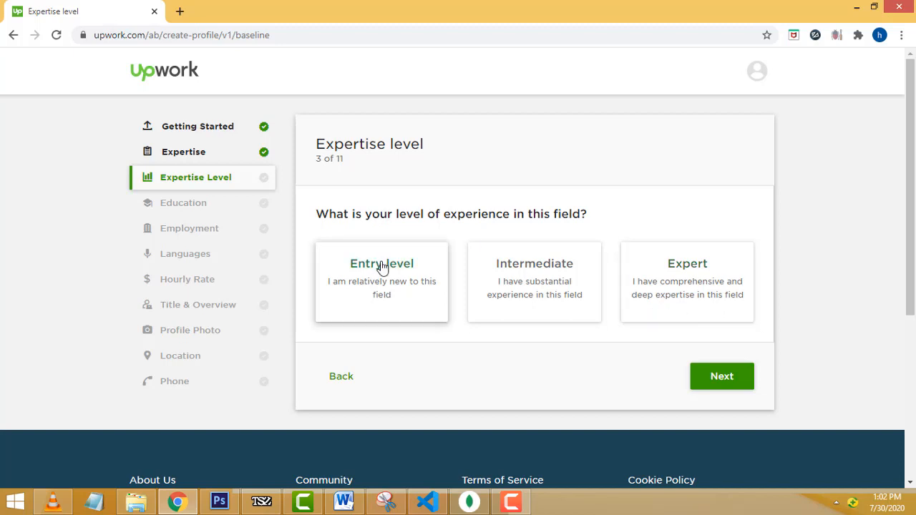
- Pick Entry level experience, continue to Education, and bring up the Add education form
{"action": "left_click", "coordinate": [379, 287]}
{"action": "left_click", "coordinate": [723, 379]}
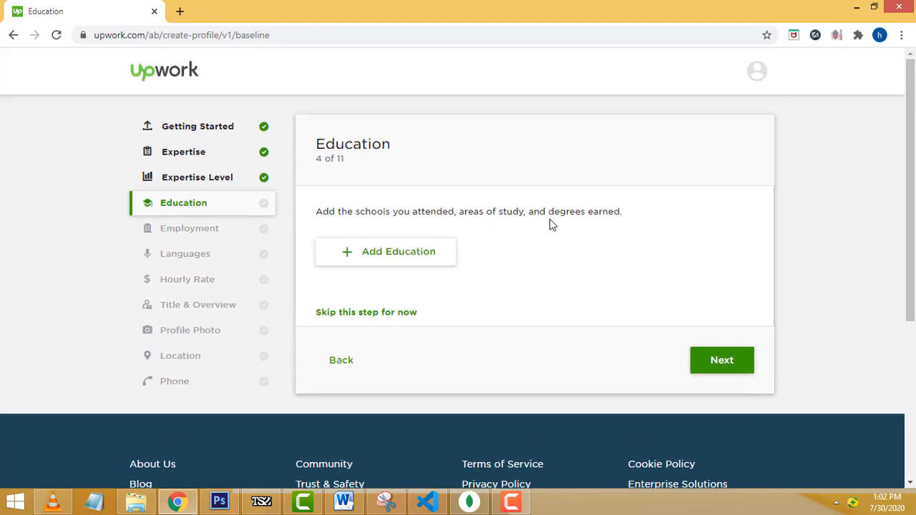
{"action": "left_click_drag", "start_coordinate": [317, 212], "coordinate": [618, 210]}
{"action": "left_click", "coordinate": [452, 206]}
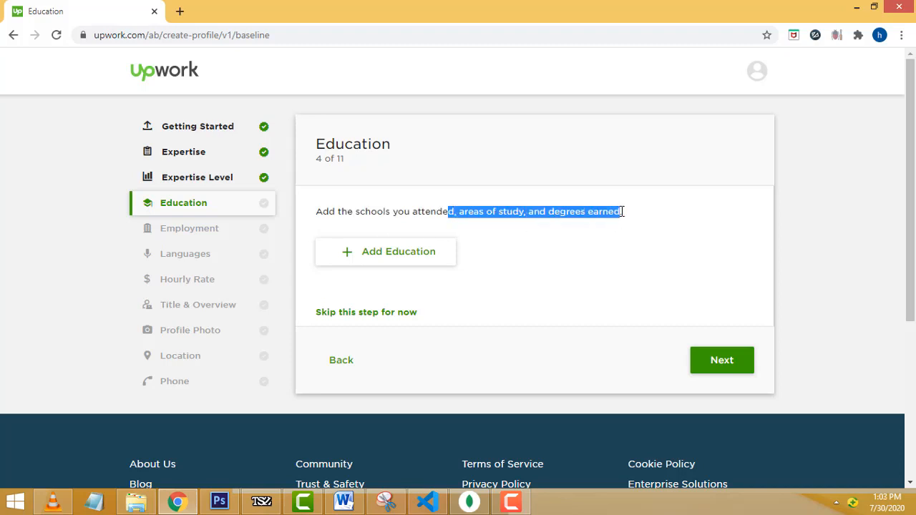
{"action": "left_click", "coordinate": [370, 258]}
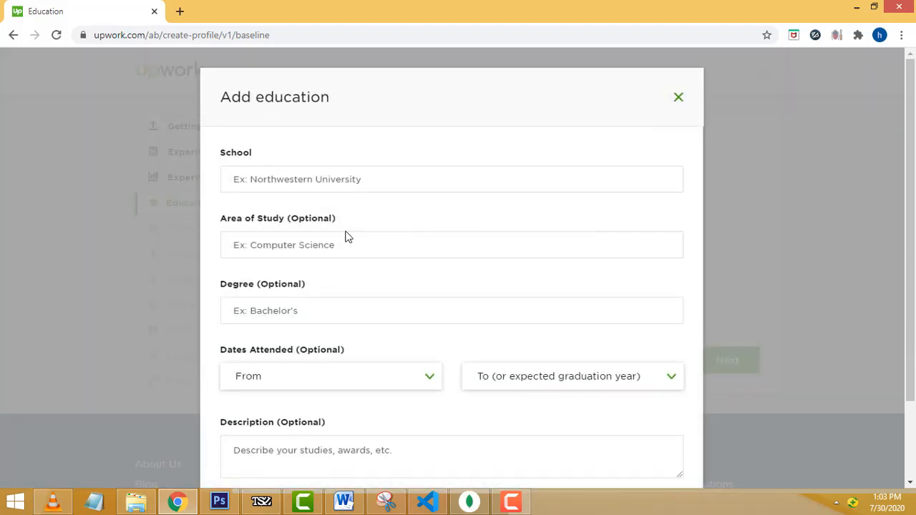
- Set the school to London Metropolitan University
{"action": "left_click", "coordinate": [331, 184]}
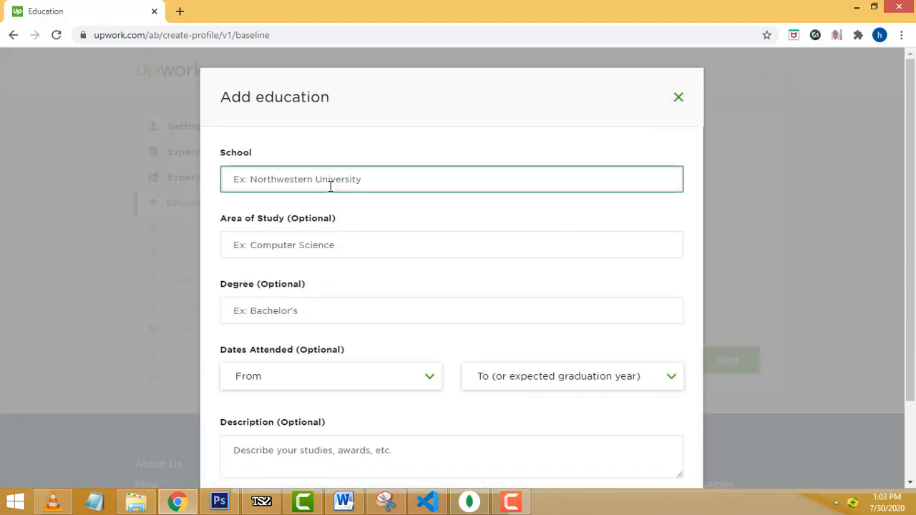
{"action": "left_click", "coordinate": [257, 184]}
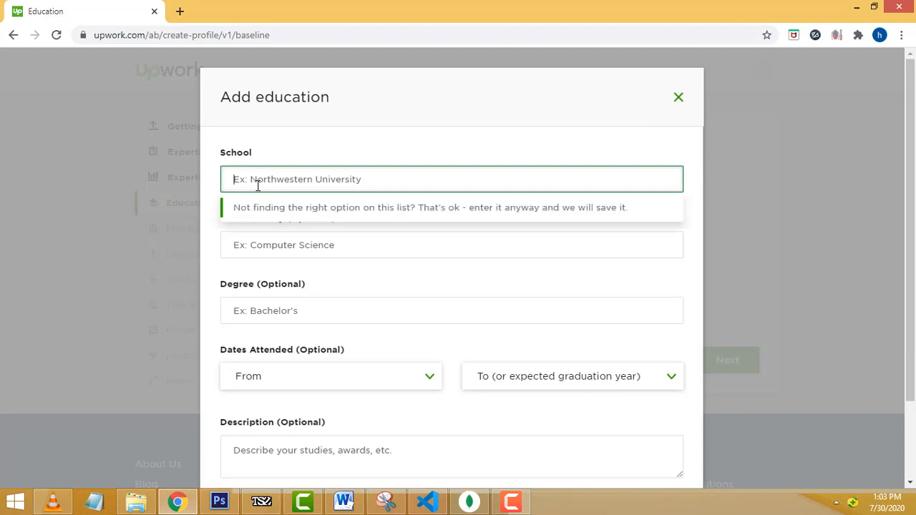
{"action": "left_click", "coordinate": [364, 143]}
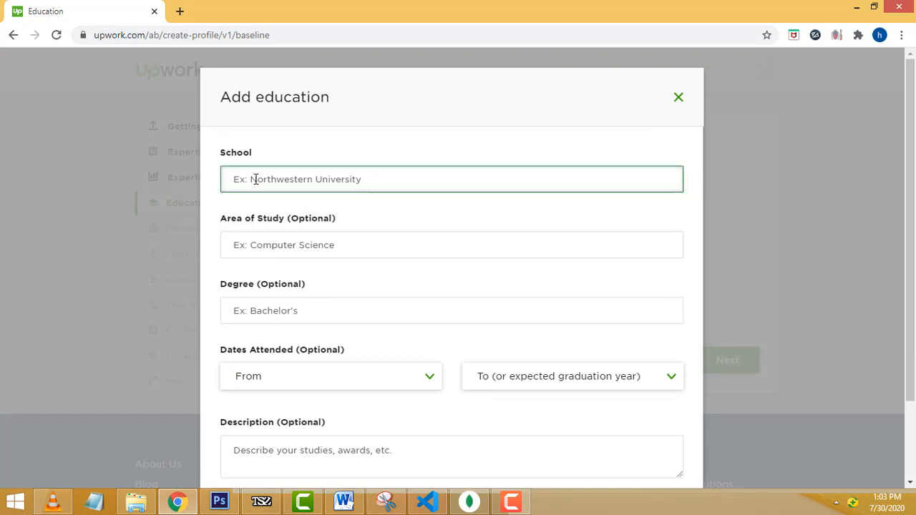
{"action": "left_click", "coordinate": [377, 183]}
{"action": "type", "text": "L"}
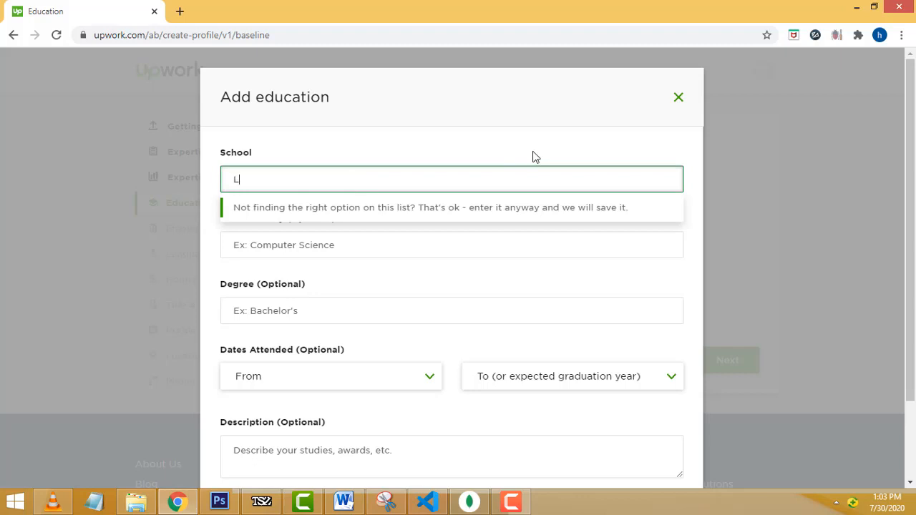
{"action": "type", "text": "ond"}
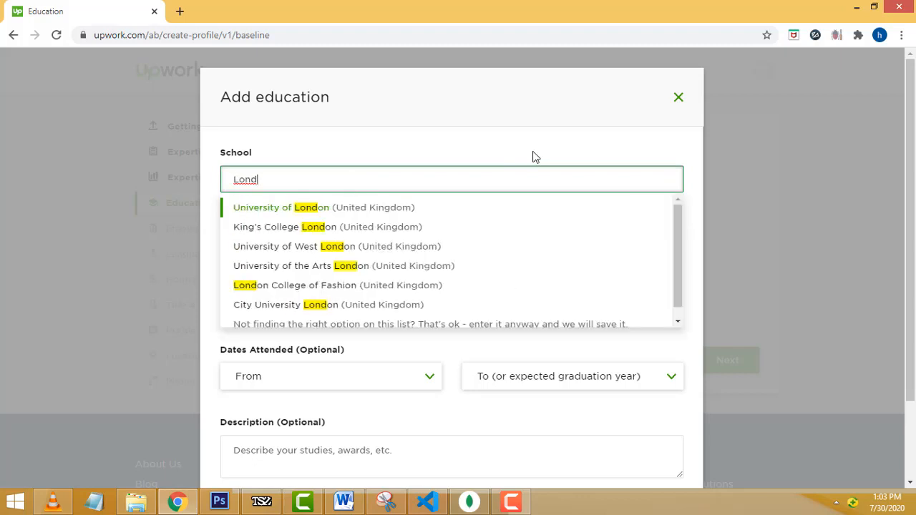
{"action": "type", "text": "on "}
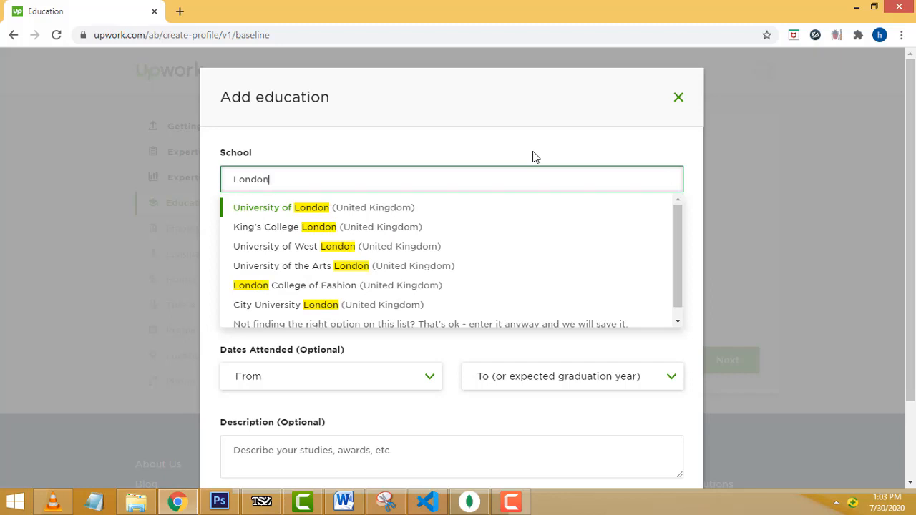
{"action": "type", "text": "me"}
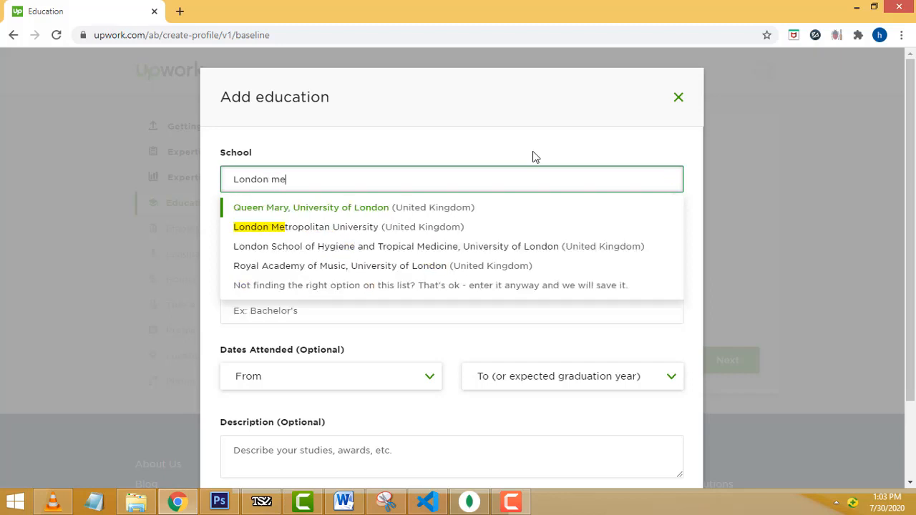
{"action": "left_click", "coordinate": [333, 215]}
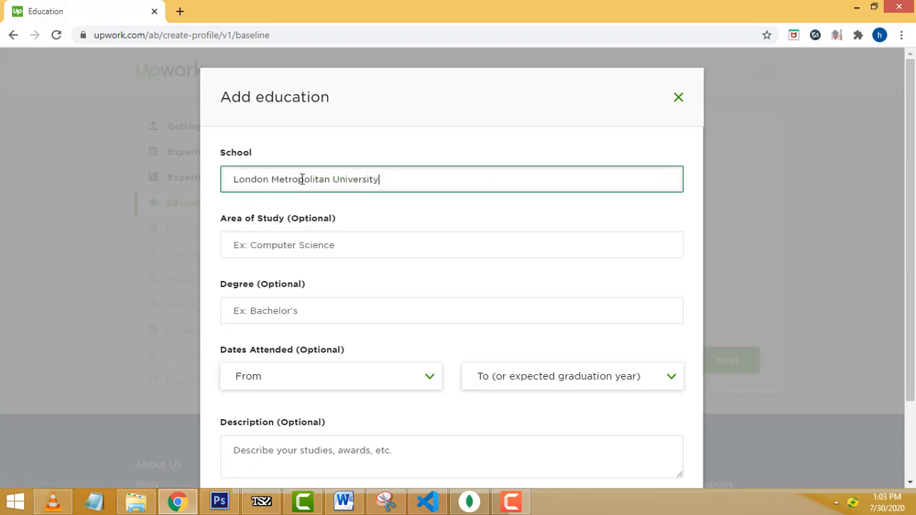
- Enter Software Development as area of study and Bachelor of Engineering (BEng) as degree
{"action": "left_click", "coordinate": [423, 245]}
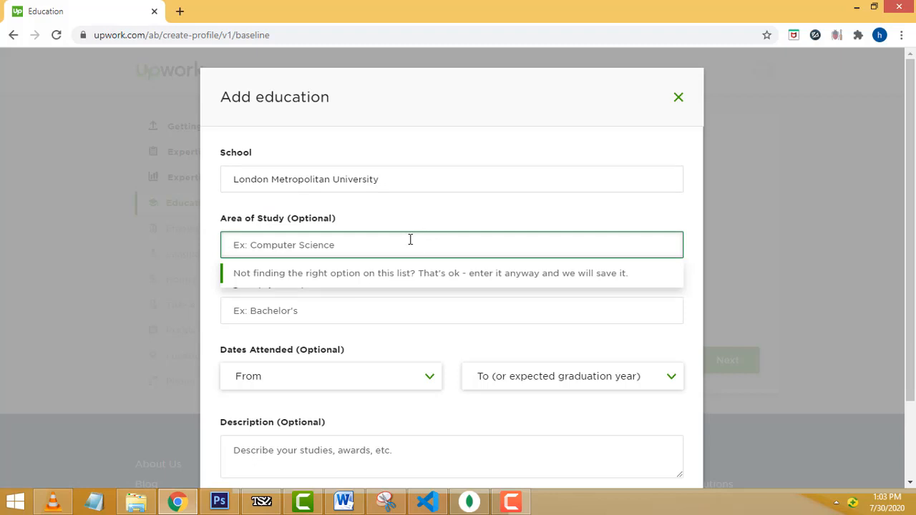
{"action": "type", "text": "Softw"}
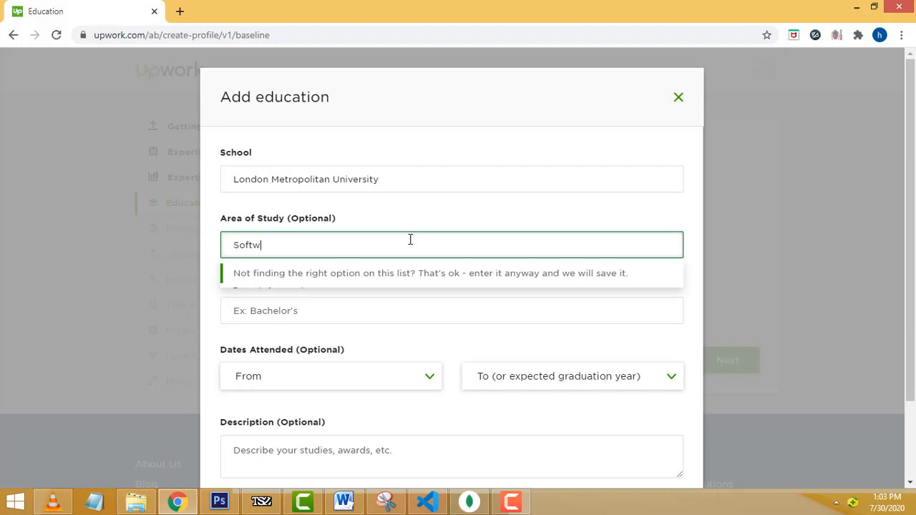
{"action": "type", "text": "are Development"}
{"action": "left_click", "coordinate": [353, 313]}
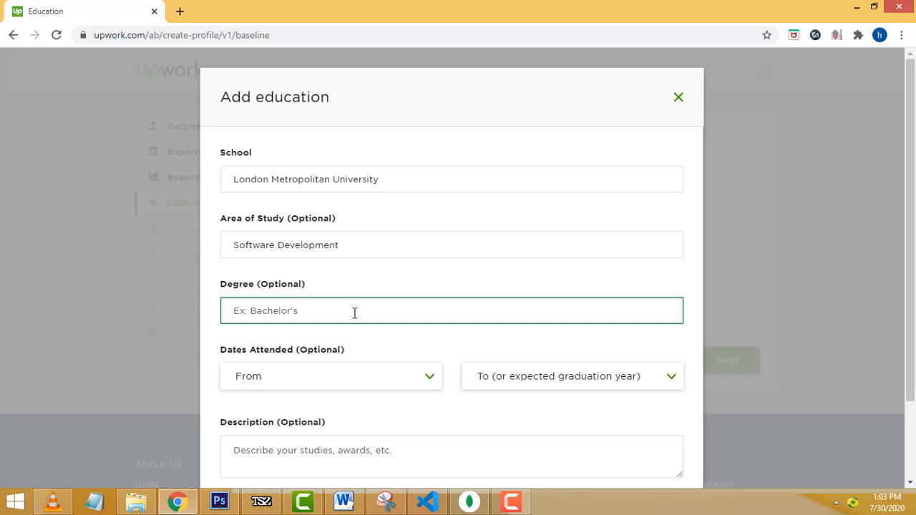
{"action": "type", "text": "B"}
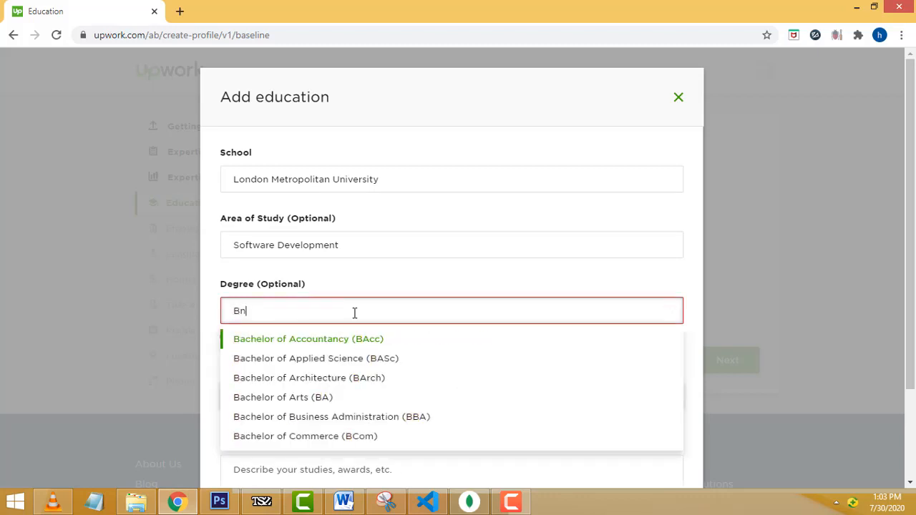
{"action": "type", "text": "En"}
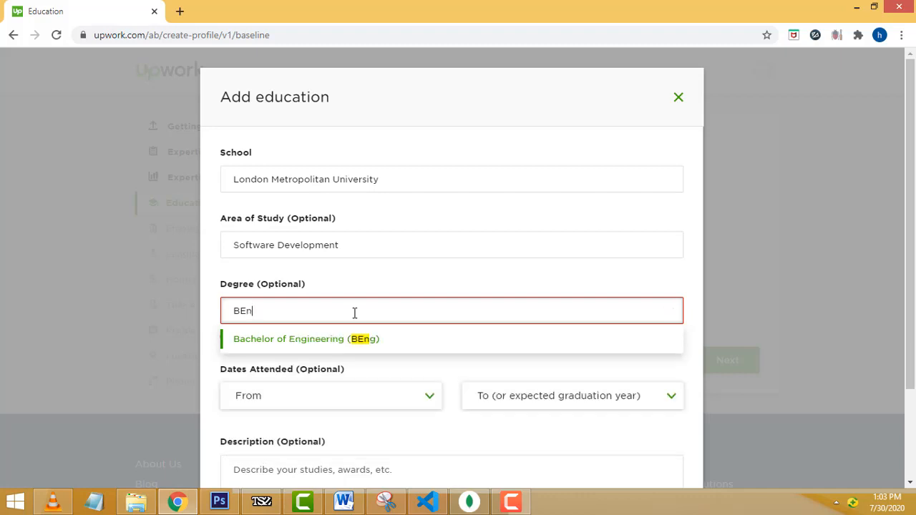
{"action": "left_click", "coordinate": [331, 341]}
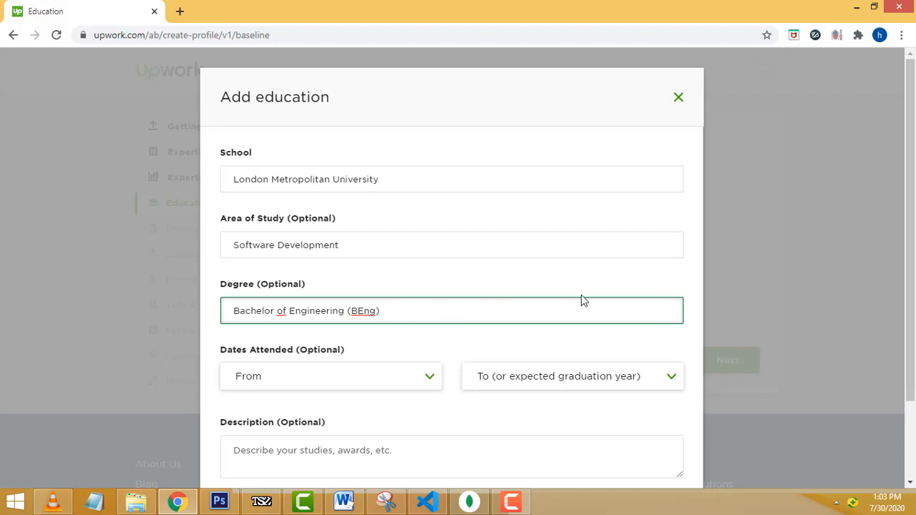
- Leave the start and graduation years blank and save the education entry
{"action": "scroll", "coordinate": [597, 288], "scroll_direction": "down", "scroll_amount": 2}
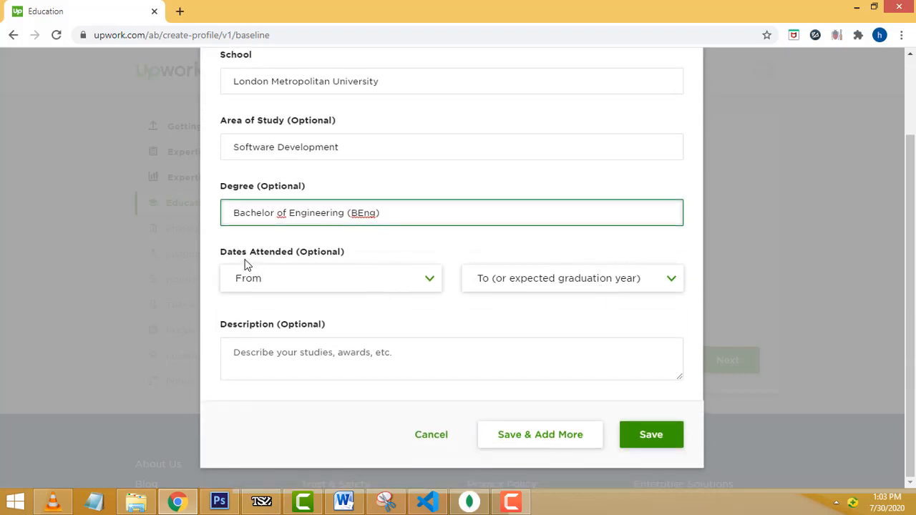
{"action": "left_click", "coordinate": [420, 283]}
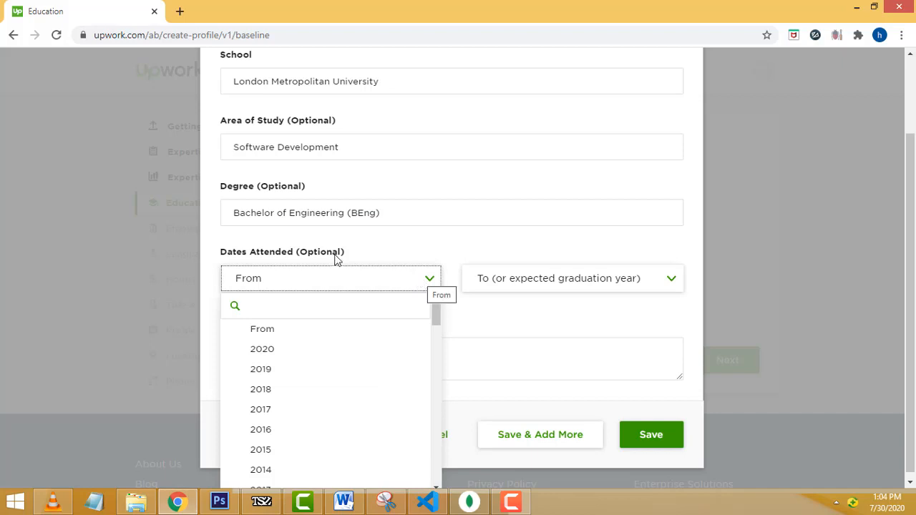
{"action": "left_click", "coordinate": [670, 283]}
{"action": "left_click", "coordinate": [670, 283]}
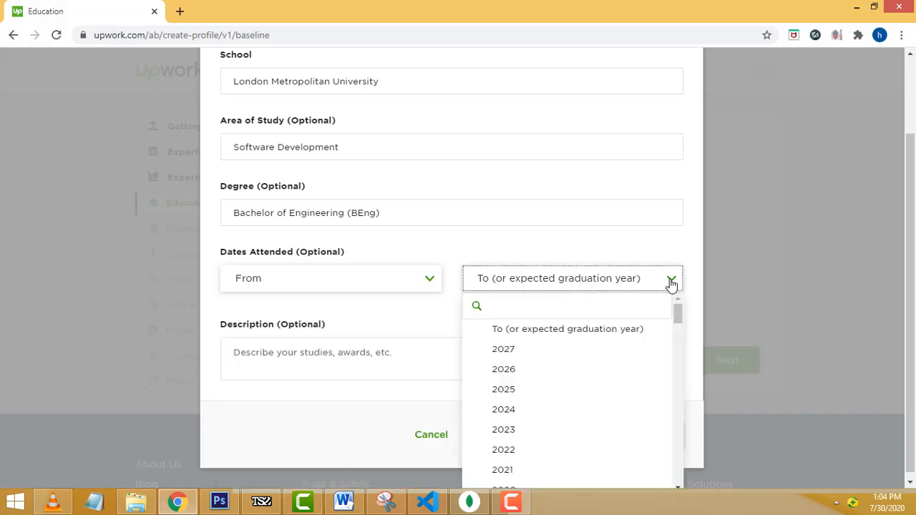
{"action": "left_click", "coordinate": [435, 277]}
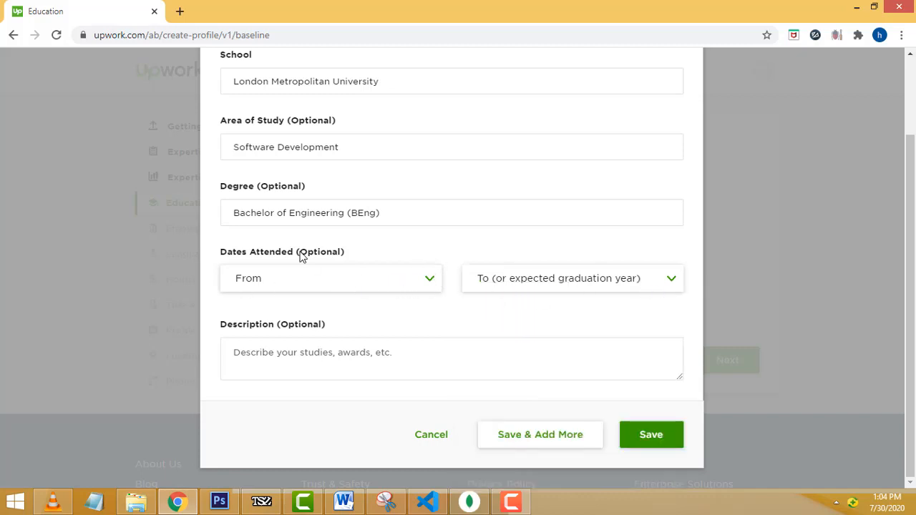
{"action": "left_click", "coordinate": [299, 365]}
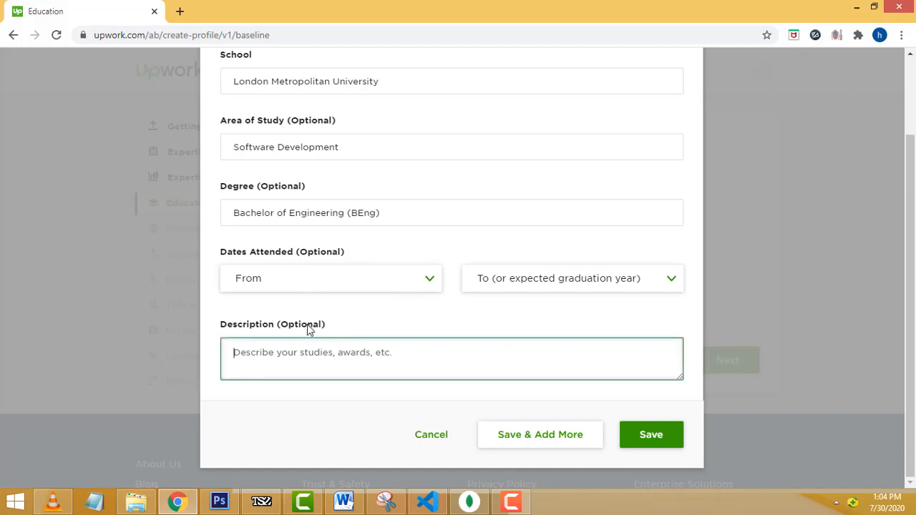
{"action": "scroll", "coordinate": [344, 186], "scroll_direction": "up", "scroll_amount": 2}
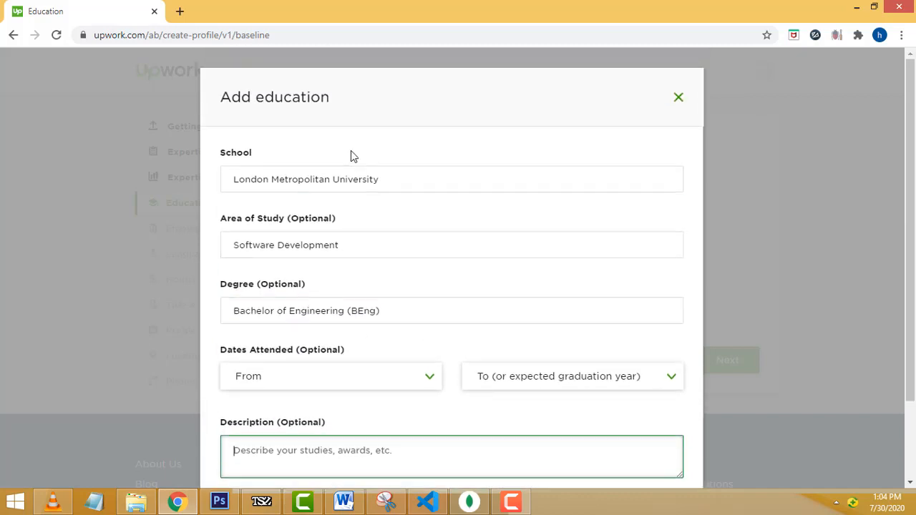
{"action": "scroll", "coordinate": [382, 340], "scroll_direction": "down", "scroll_amount": 2}
{"action": "double_click", "coordinate": [297, 326]}
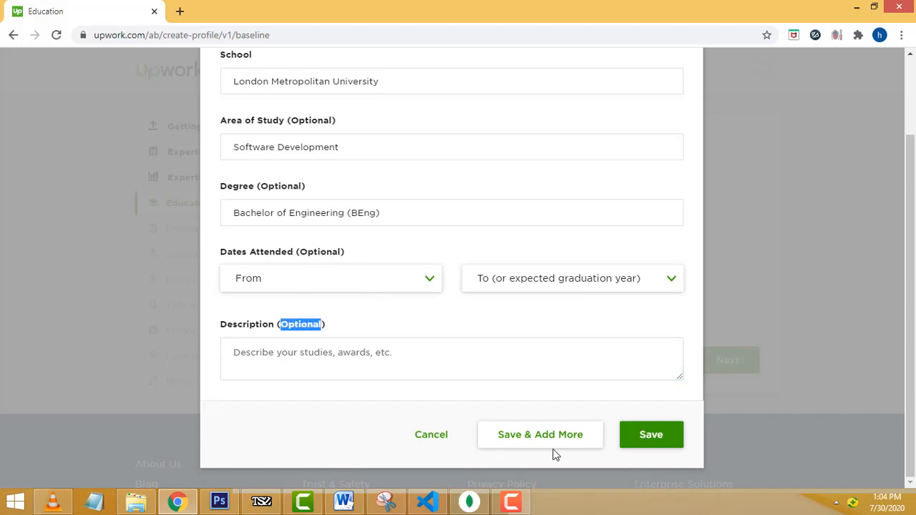
{"action": "left_click", "coordinate": [643, 443]}
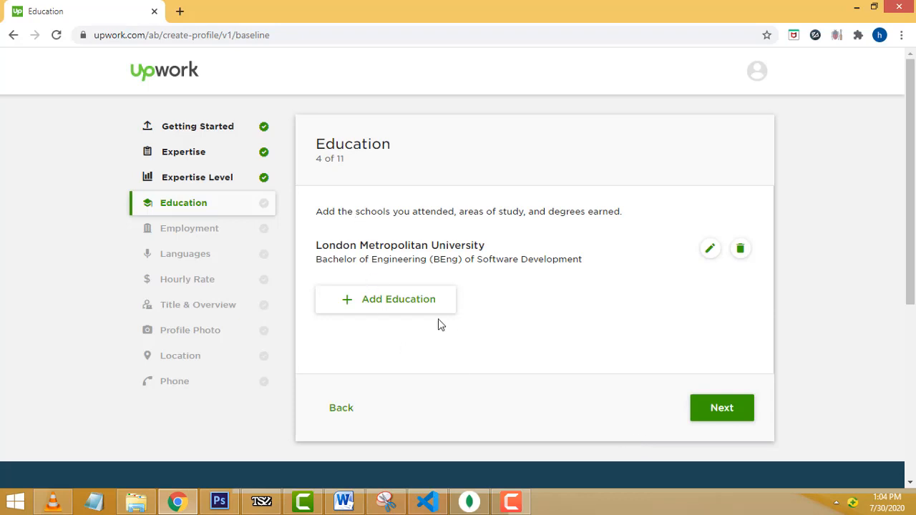
- Leave the completed Education page for the Employment step (5 of 11)
{"action": "left_click", "coordinate": [737, 423]}
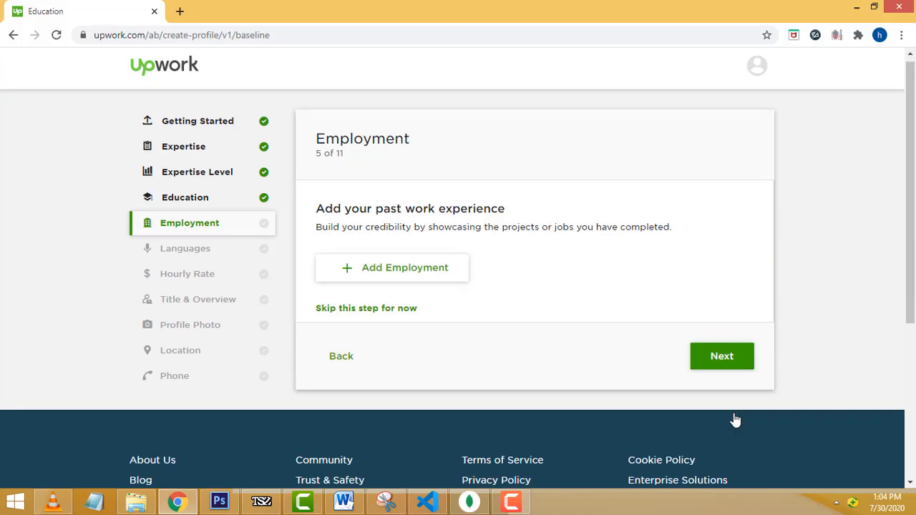
{"action": "scroll", "coordinate": [734, 420], "scroll_direction": "down", "scroll_amount": 1}
{"action": "scroll", "coordinate": [717, 396], "scroll_direction": "up", "scroll_amount": 1}
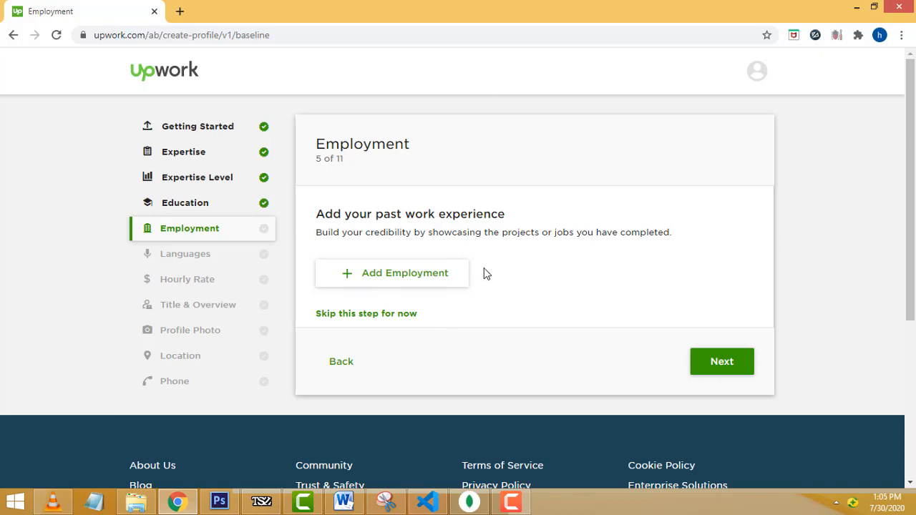
- Start a past job at Egait in Colombo with the title Web Developer
{"action": "left_click", "coordinate": [413, 278]}
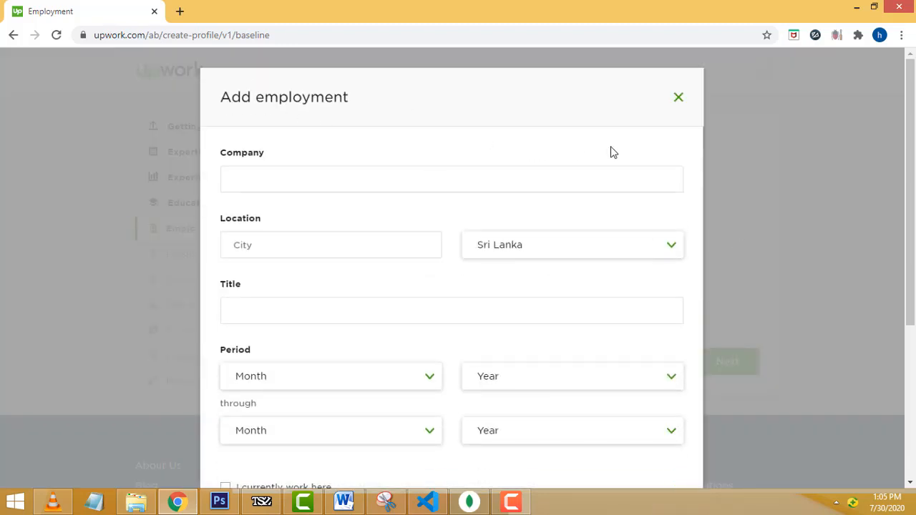
{"action": "scroll", "coordinate": [571, 166], "scroll_direction": "down", "scroll_amount": 1}
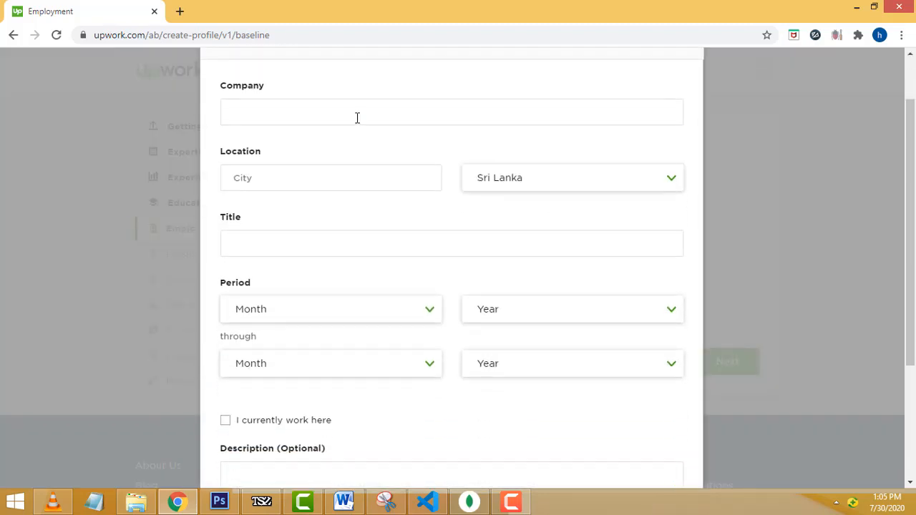
{"action": "left_click", "coordinate": [354, 114]}
{"action": "left_click", "coordinate": [298, 179]}
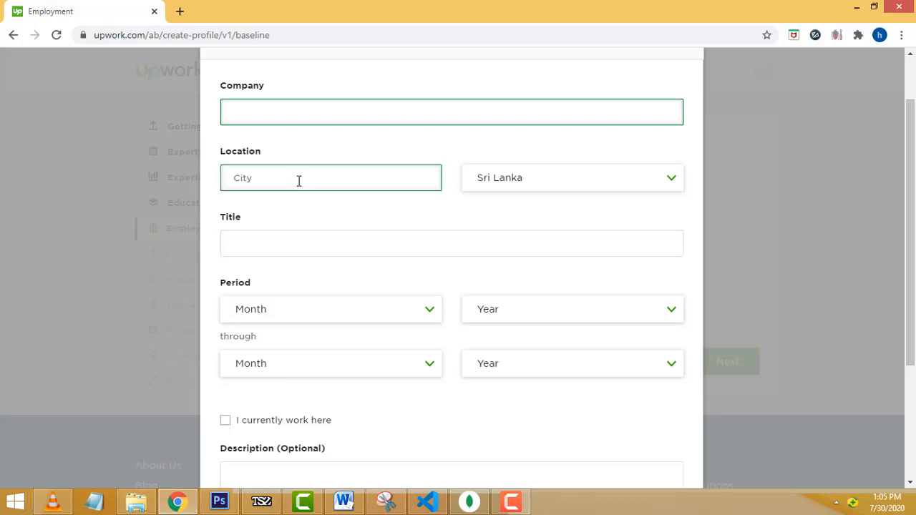
{"action": "left_click", "coordinate": [299, 241]}
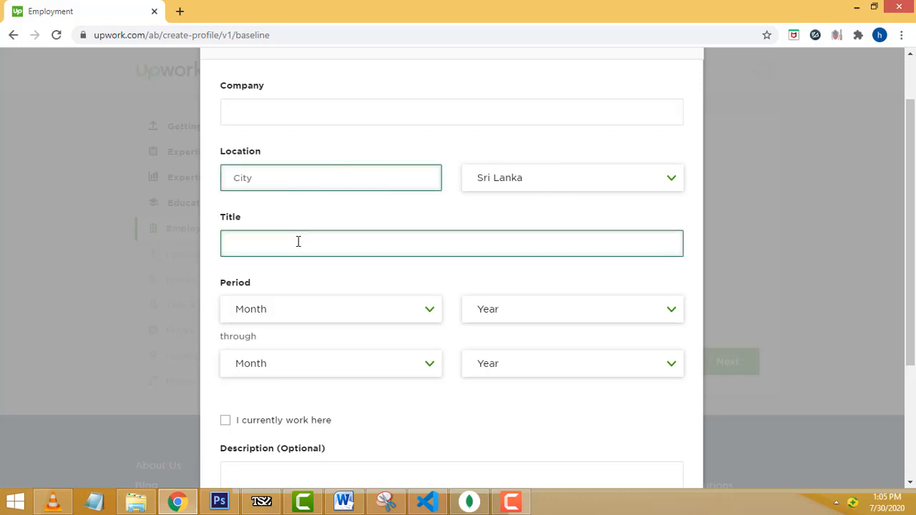
{"action": "scroll", "coordinate": [594, 188], "scroll_direction": "down", "scroll_amount": 2}
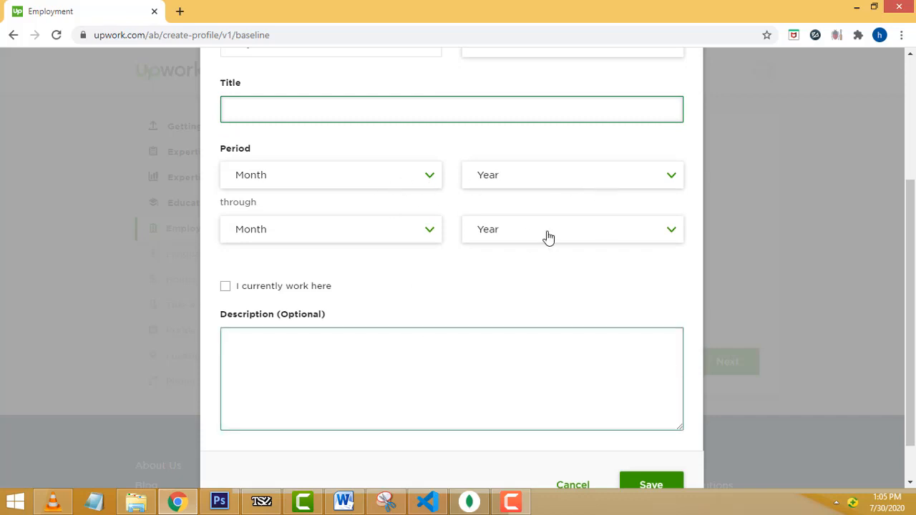
{"action": "scroll", "coordinate": [522, 261], "scroll_direction": "up", "scroll_amount": 1}
{"action": "scroll", "coordinate": [532, 255], "scroll_direction": "up", "scroll_amount": 2}
{"action": "left_click", "coordinate": [418, 181]}
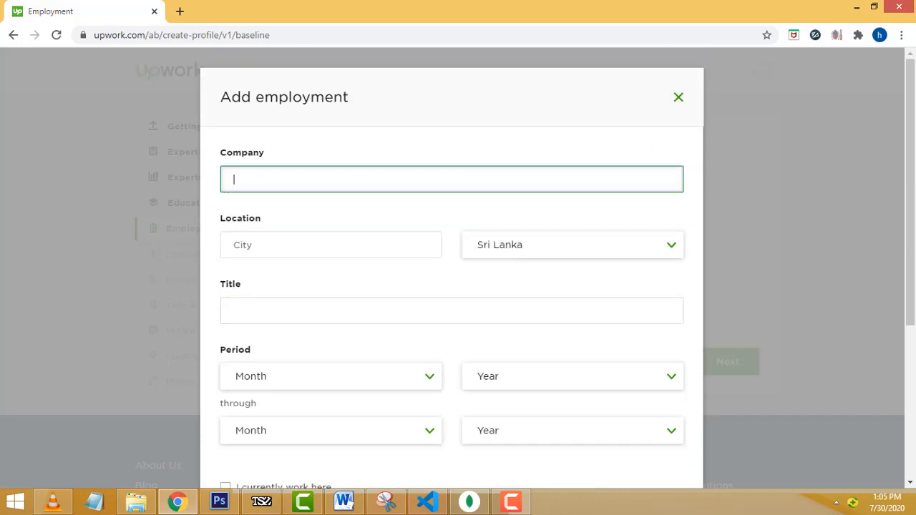
{"action": "type", "text": "Eg"}
{"action": "type", "text": "a"}
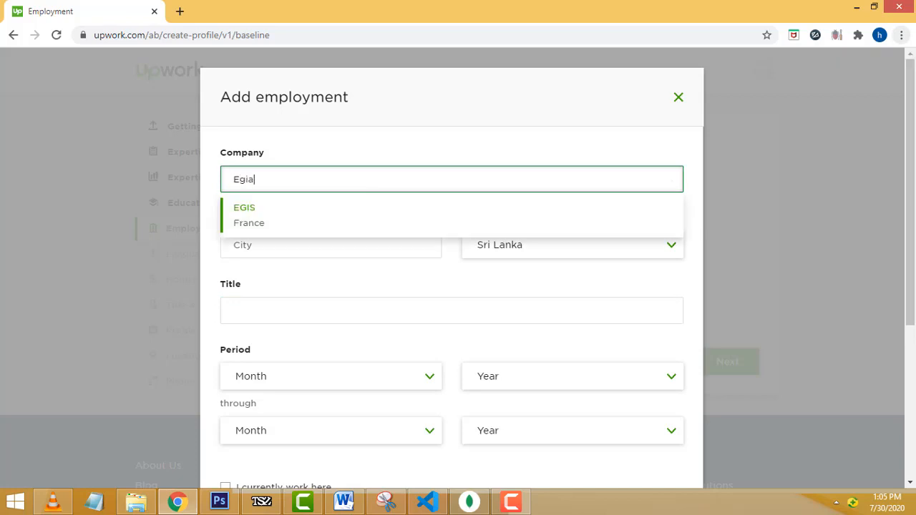
{"action": "key", "text": "BackSpace"}
{"action": "key", "text": "BackSpace"}
{"action": "type", "text": "ait"}
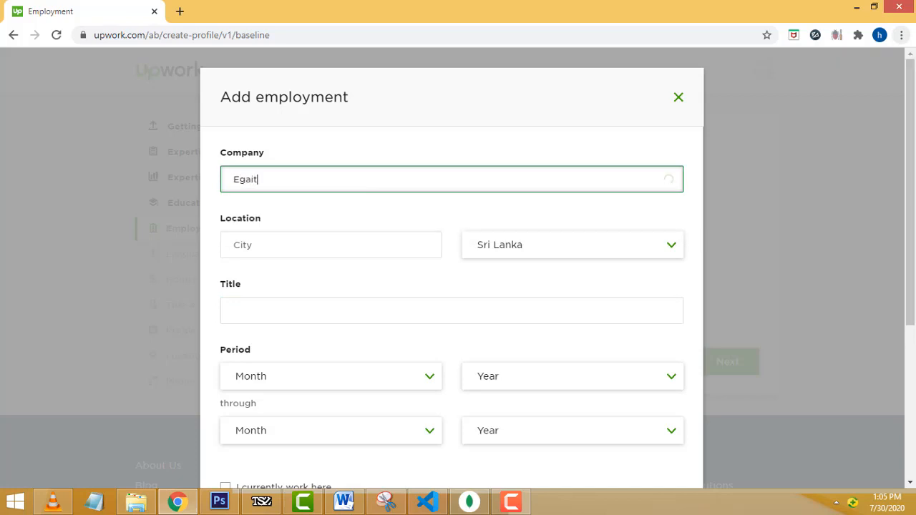
{"action": "left_click", "coordinate": [372, 245]}
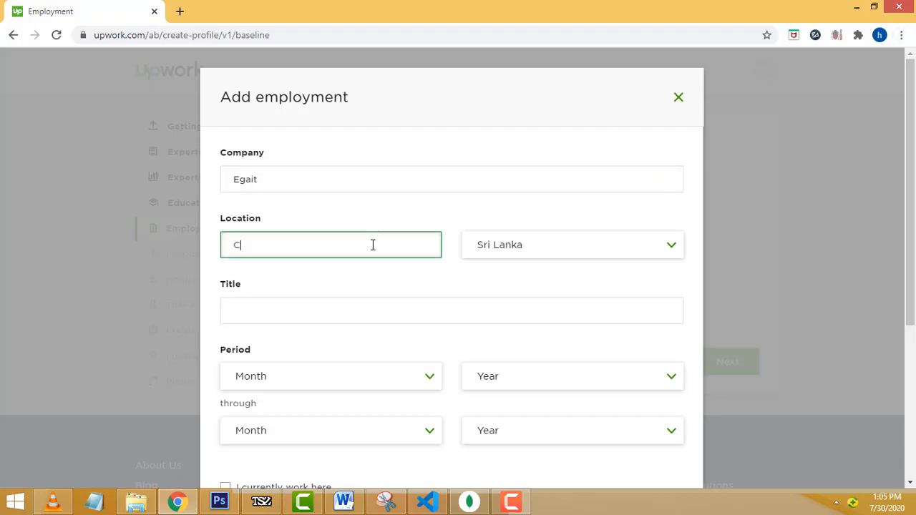
{"action": "type", "text": "Colombo"}
{"action": "key", "text": "Tab"}
{"action": "left_click", "coordinate": [413, 307]}
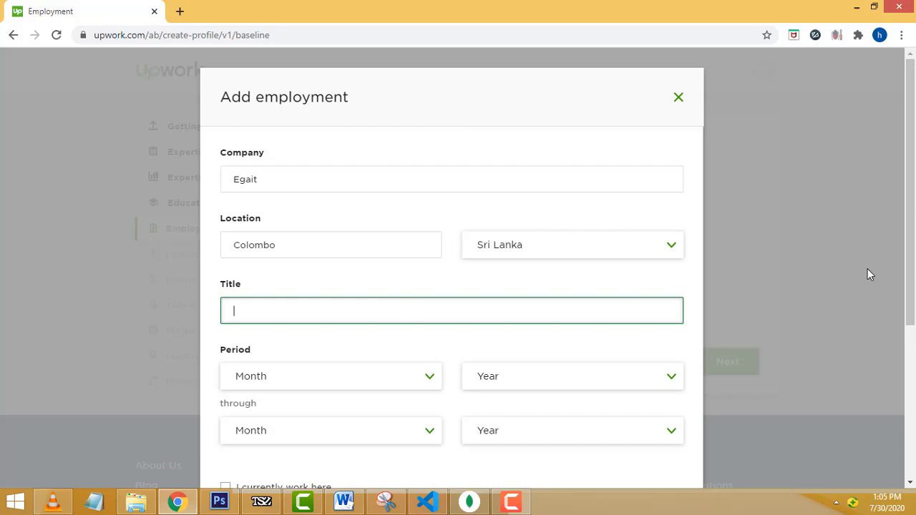
{"action": "type", "text": "Web"}
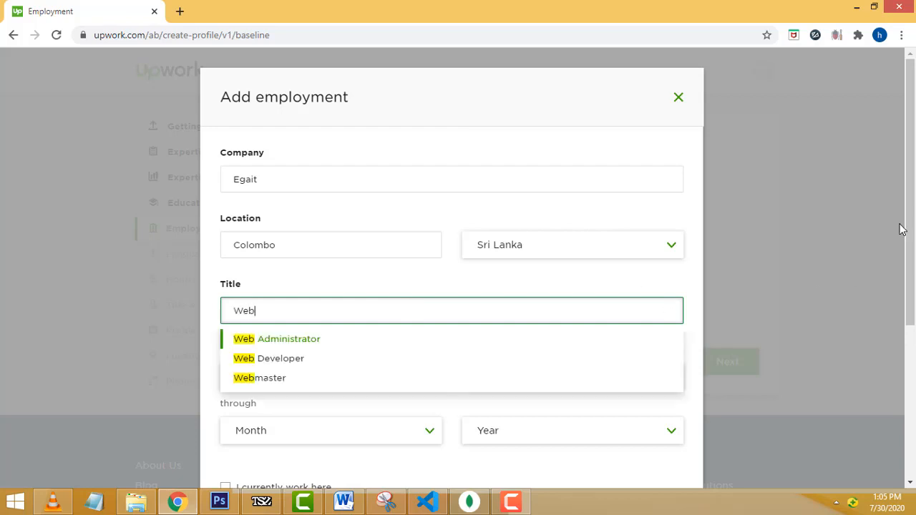
{"action": "left_click", "coordinate": [291, 361]}
{"action": "scroll", "coordinate": [501, 320], "scroll_direction": "down", "scroll_amount": 1}
{"action": "scroll", "coordinate": [501, 315], "scroll_direction": "down", "scroll_amount": 1}
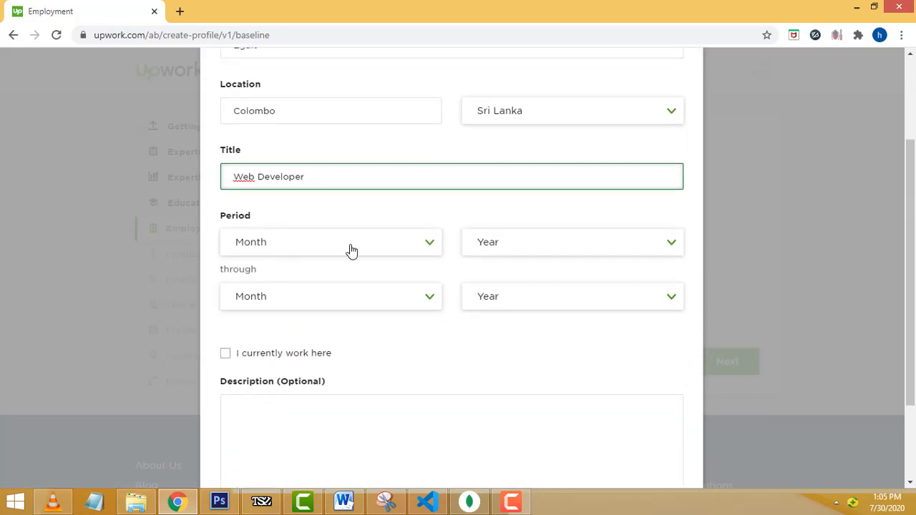
- Set the job's period from January 2018 through March 2019
{"action": "left_click", "coordinate": [425, 244]}
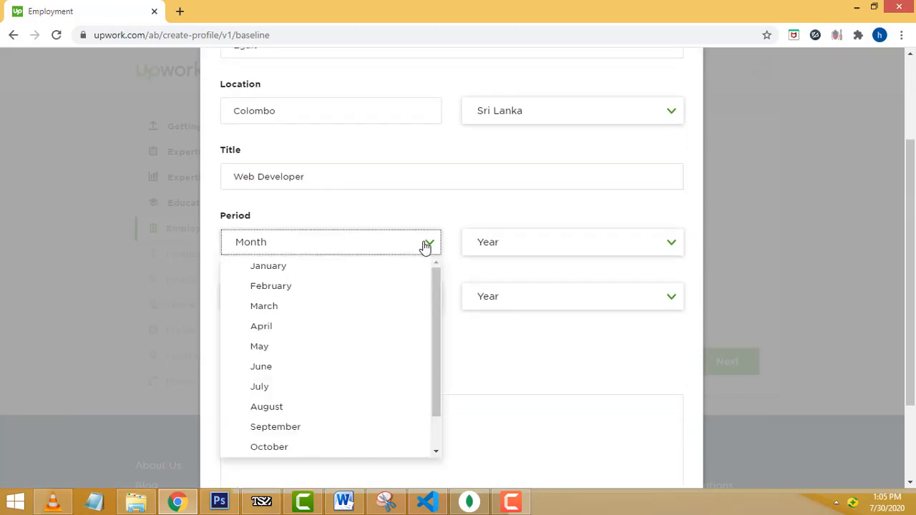
{"action": "scroll", "coordinate": [420, 272], "scroll_direction": "down", "scroll_amount": 2}
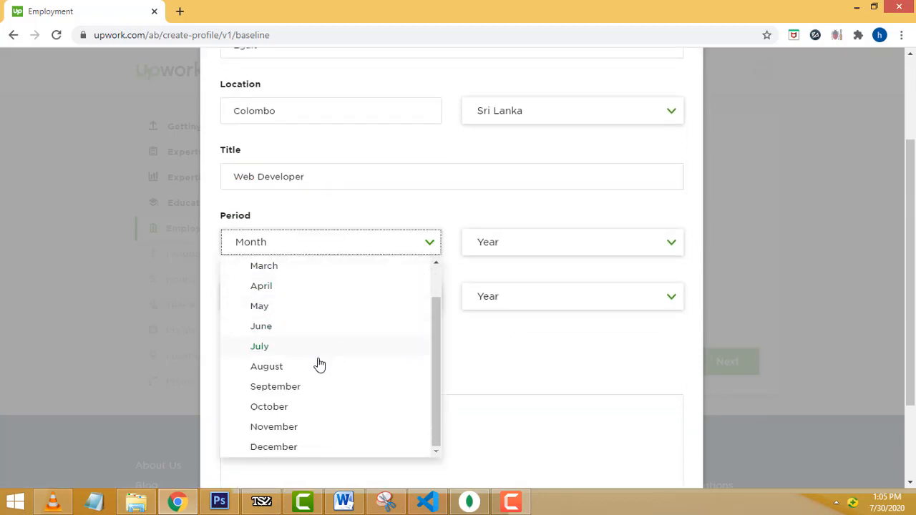
{"action": "scroll", "coordinate": [354, 366], "scroll_direction": "up", "scroll_amount": 2}
{"action": "left_click", "coordinate": [371, 213]}
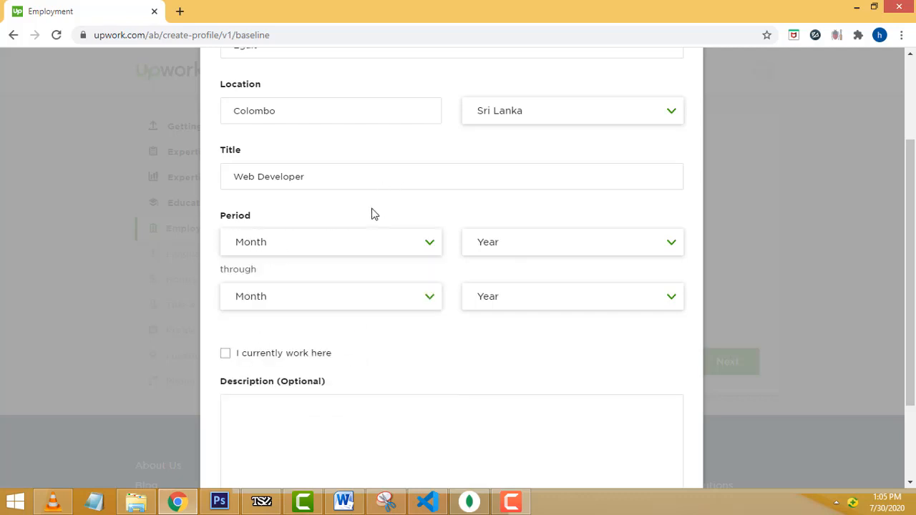
{"action": "left_click", "coordinate": [428, 244]}
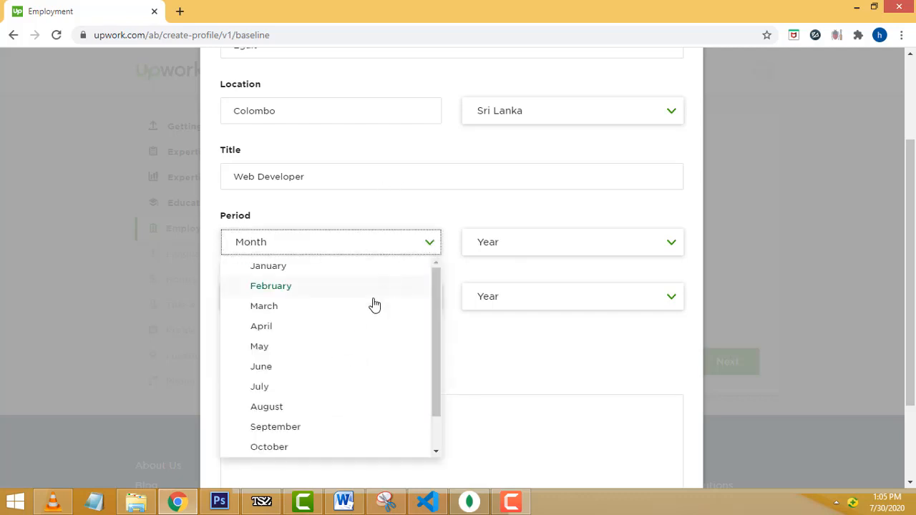
{"action": "left_click", "coordinate": [285, 269]}
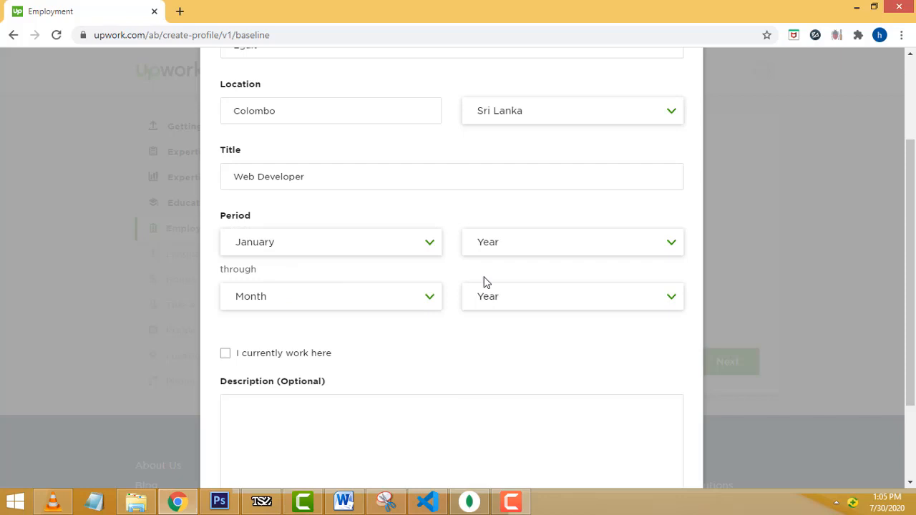
{"action": "left_click", "coordinate": [653, 254]}
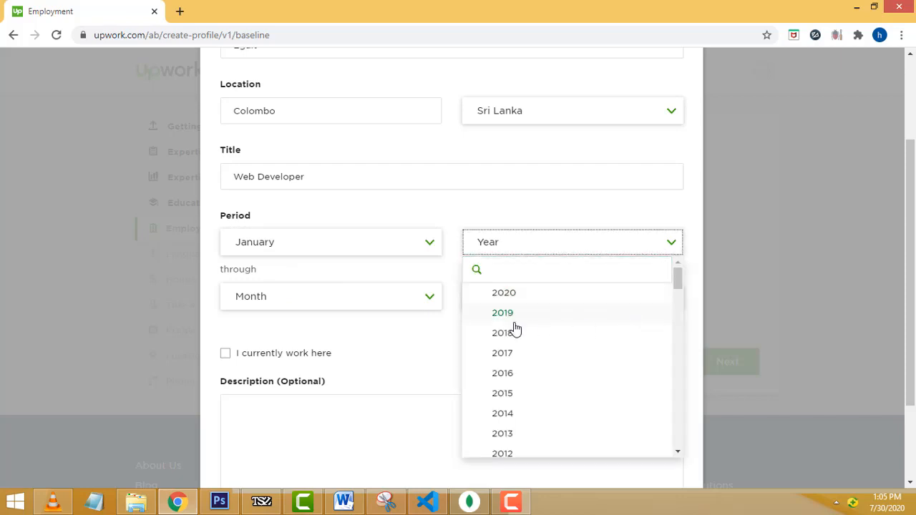
{"action": "scroll", "coordinate": [604, 312], "scroll_direction": "down", "scroll_amount": 1}
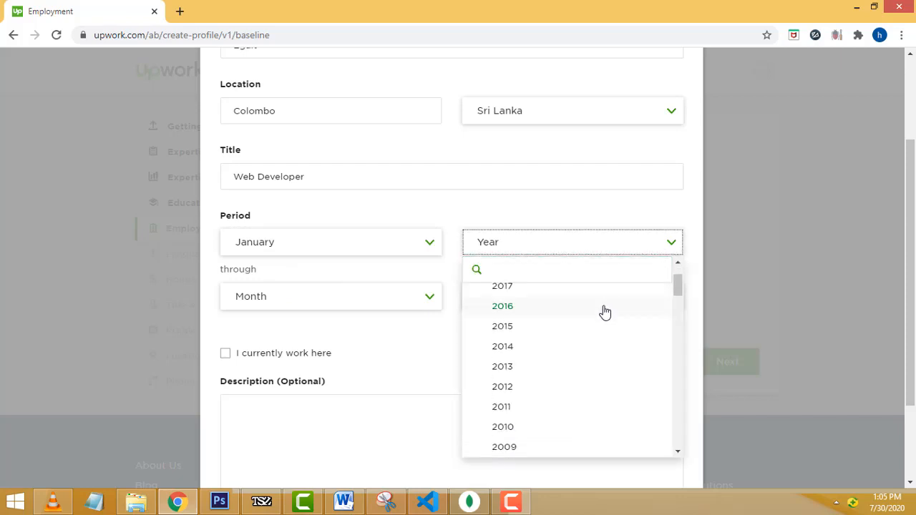
{"action": "scroll", "coordinate": [560, 321], "scroll_direction": "up", "scroll_amount": 1}
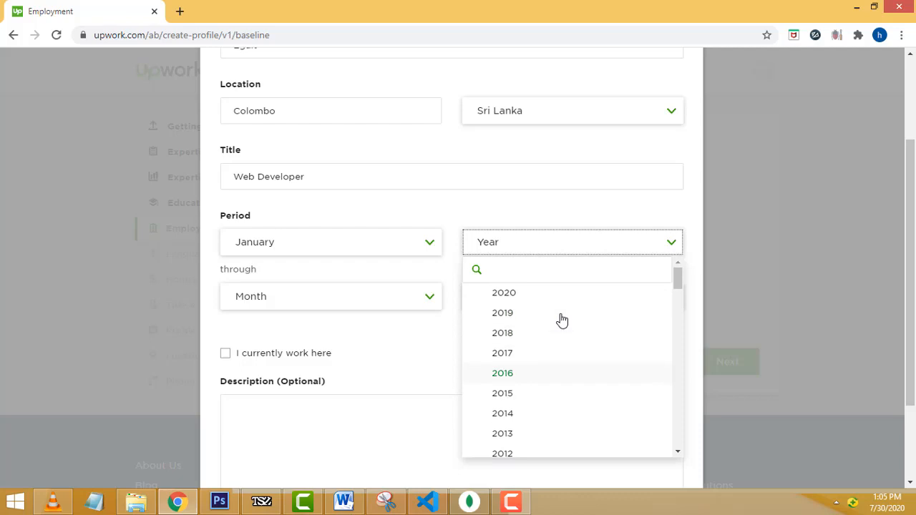
{"action": "left_click", "coordinate": [514, 339]}
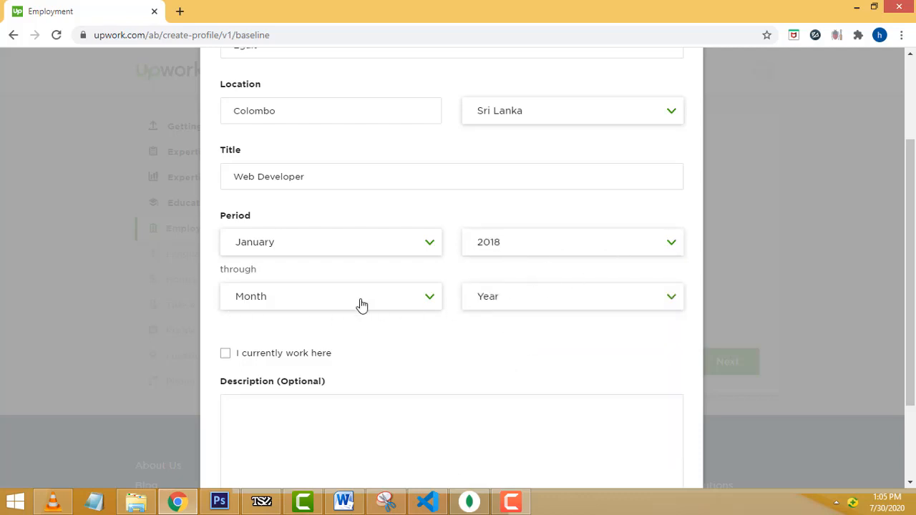
{"action": "left_click", "coordinate": [428, 298]}
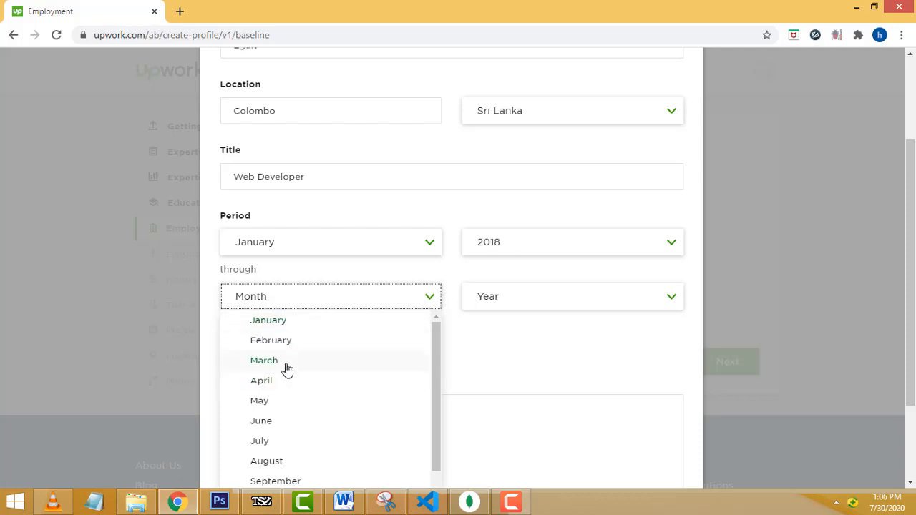
{"action": "scroll", "coordinate": [297, 376], "scroll_direction": "down", "scroll_amount": 1}
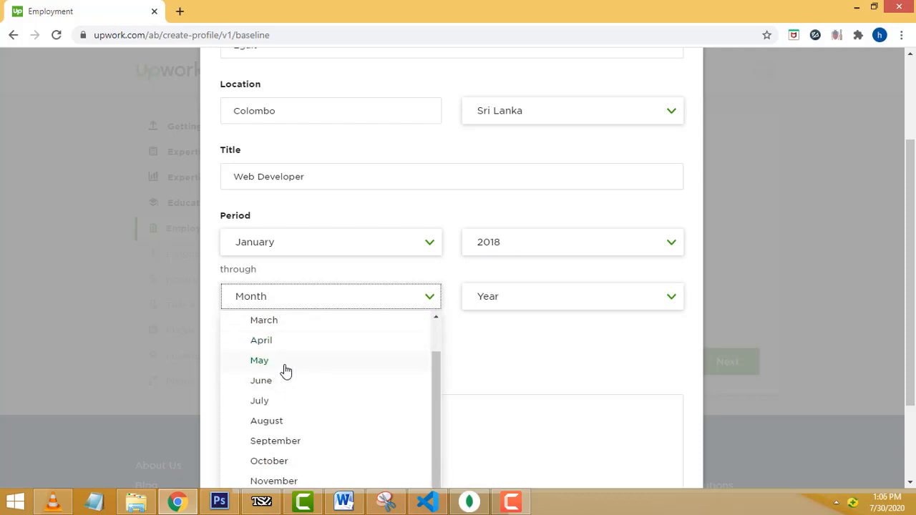
{"action": "scroll", "coordinate": [279, 368], "scroll_direction": "up", "scroll_amount": 1}
{"action": "left_click", "coordinate": [274, 364]}
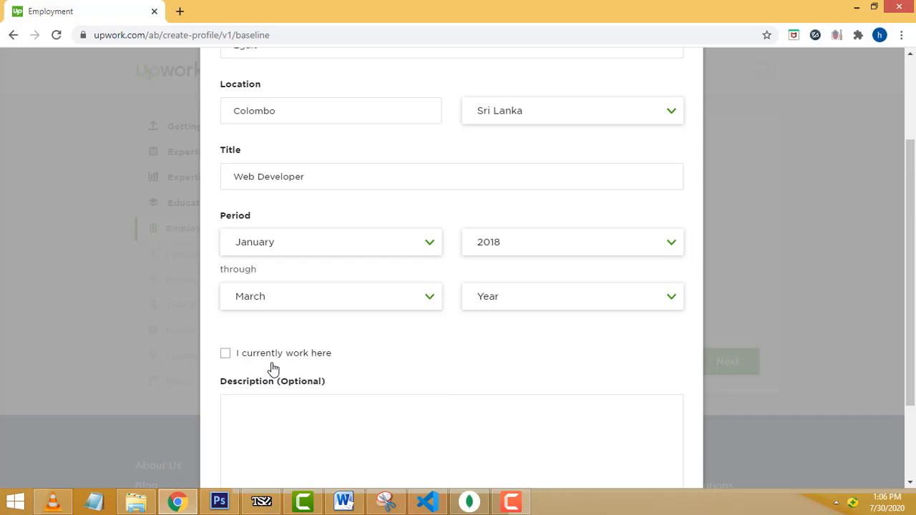
{"action": "left_click", "coordinate": [673, 297]}
{"action": "left_click", "coordinate": [546, 368]}
{"action": "scroll", "coordinate": [486, 293], "scroll_direction": "up", "scroll_amount": 2}
{"action": "scroll", "coordinate": [603, 223], "scroll_direction": "down", "scroll_amount": 3}
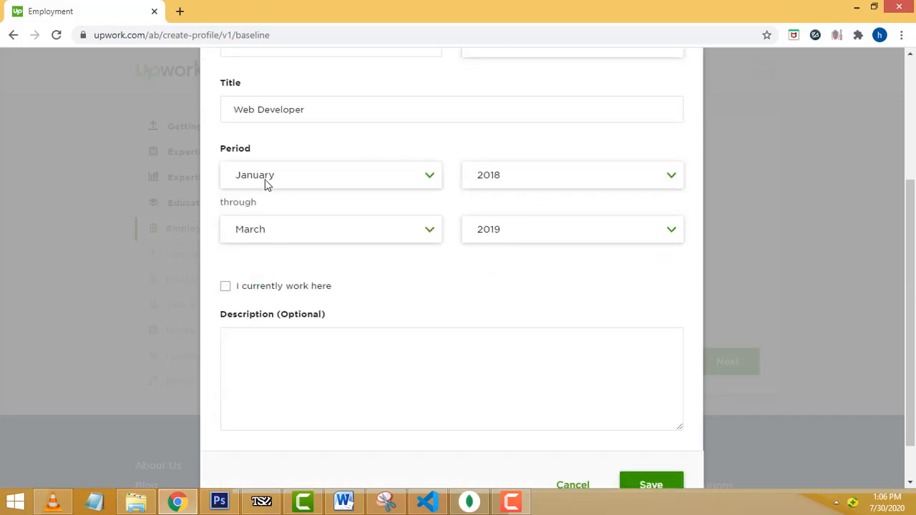
{"action": "scroll", "coordinate": [492, 247], "scroll_direction": "down", "scroll_amount": 1}
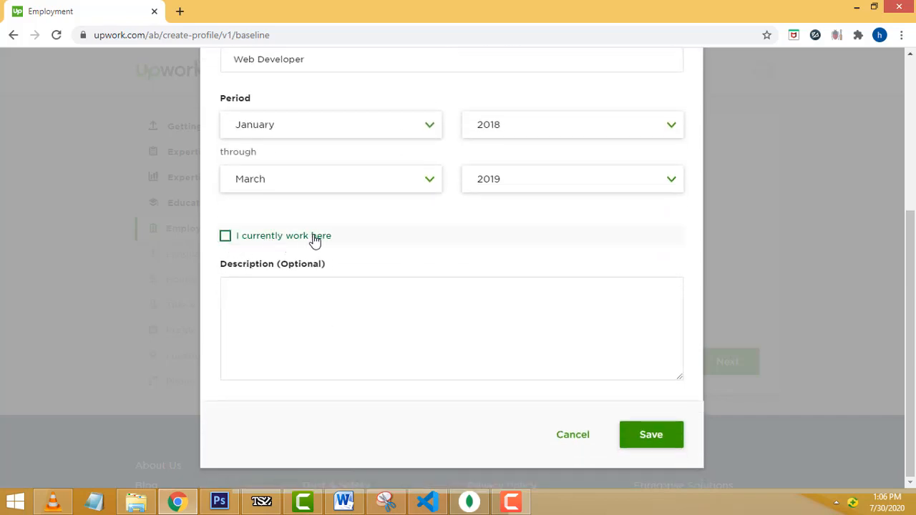
{"action": "left_click", "coordinate": [310, 306]}
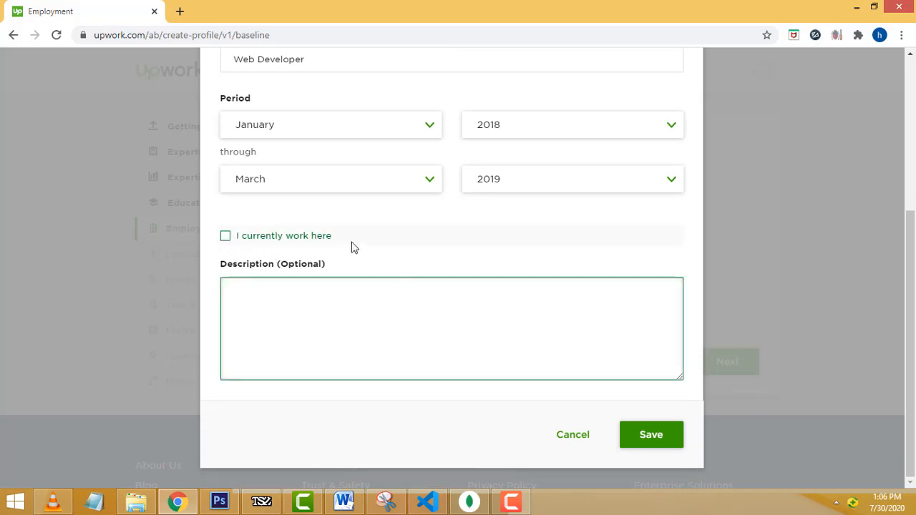
{"action": "left_click", "coordinate": [226, 237]}
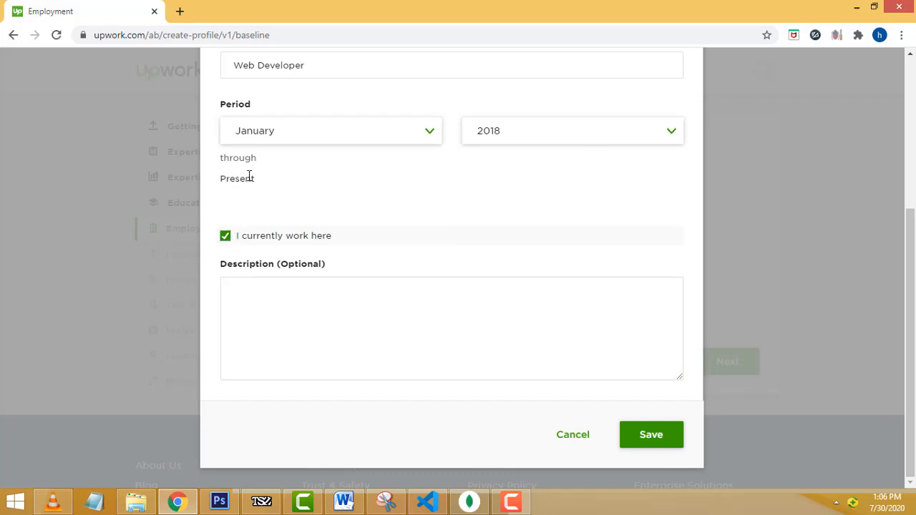
{"action": "left_click", "coordinate": [225, 238]}
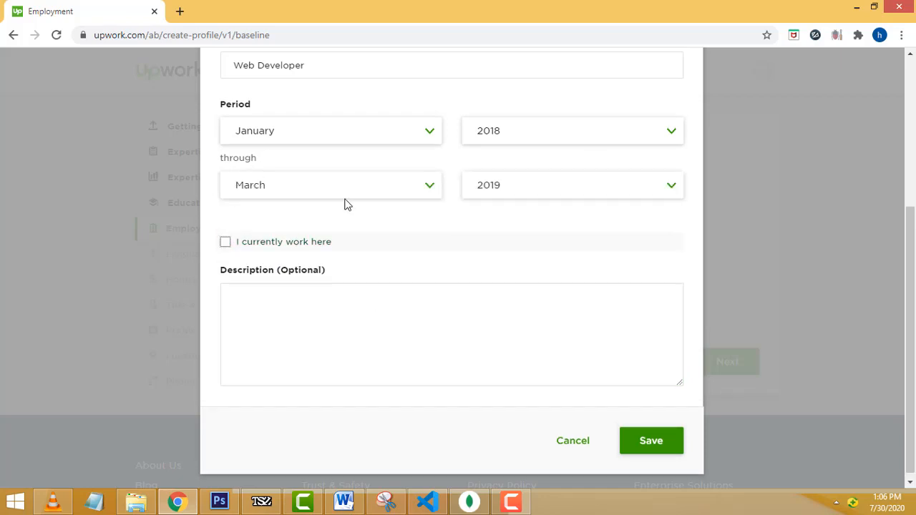
{"action": "left_click", "coordinate": [225, 245]}
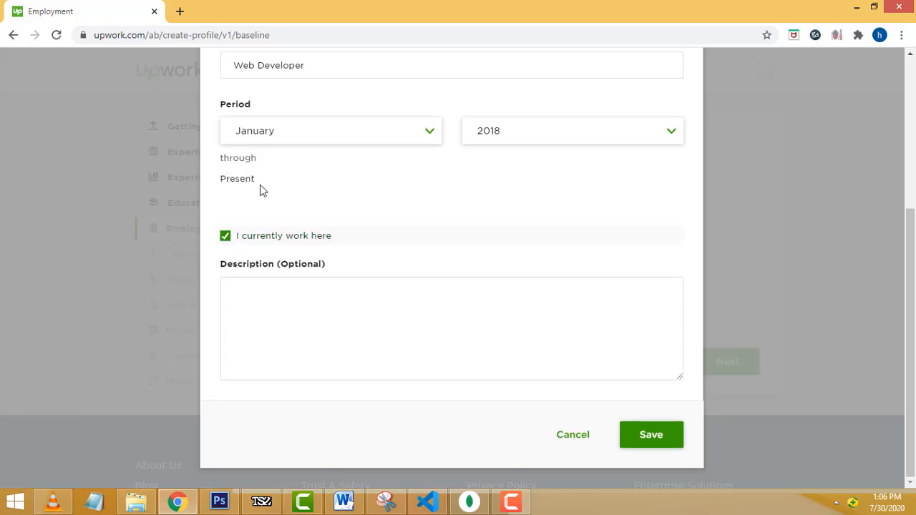
{"action": "left_click", "coordinate": [226, 243]}
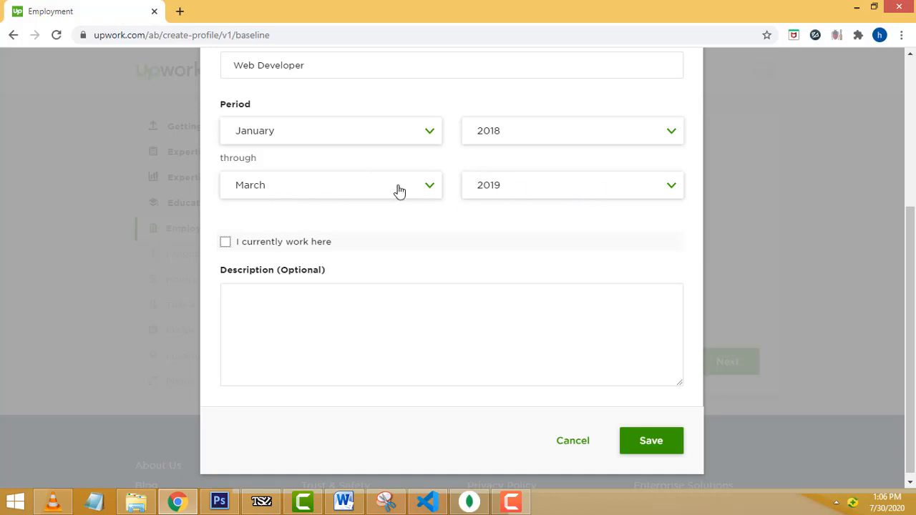
{"action": "scroll", "coordinate": [486, 200], "scroll_direction": "up", "scroll_amount": 2}
{"action": "scroll", "coordinate": [499, 89], "scroll_direction": "up", "scroll_amount": 1}
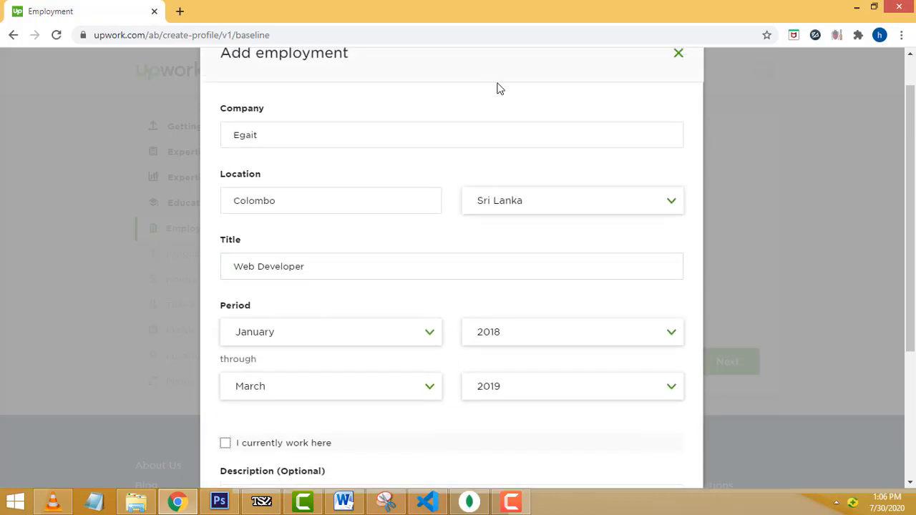
{"action": "scroll", "coordinate": [513, 133], "scroll_direction": "down", "scroll_amount": 2}
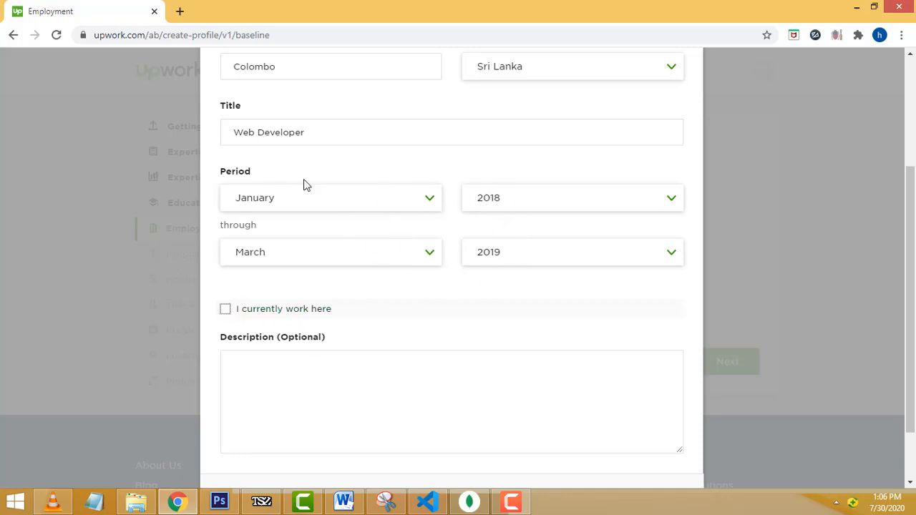
{"action": "left_click", "coordinate": [225, 310]}
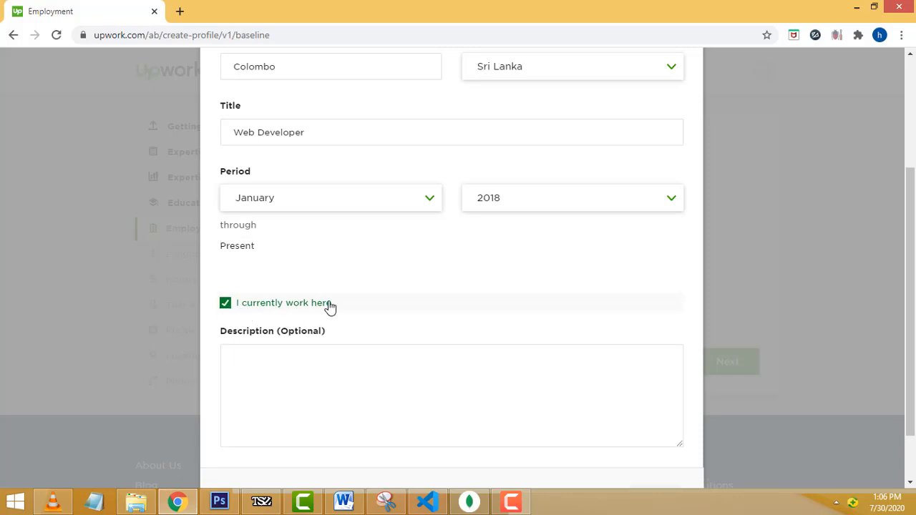
{"action": "left_click", "coordinate": [226, 304]}
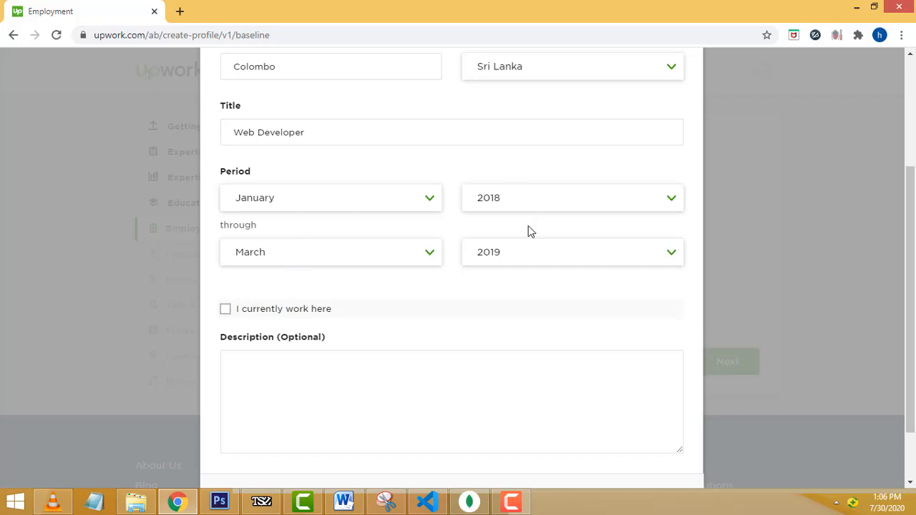
{"action": "scroll", "coordinate": [508, 291], "scroll_direction": "down", "scroll_amount": 1}
{"action": "left_click", "coordinate": [303, 289]}
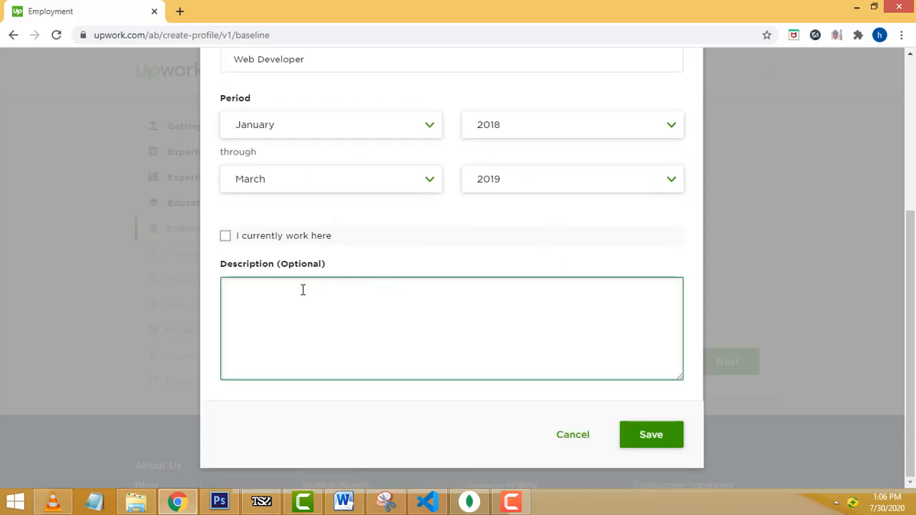
{"action": "scroll", "coordinate": [417, 305], "scroll_direction": "up", "scroll_amount": 4}
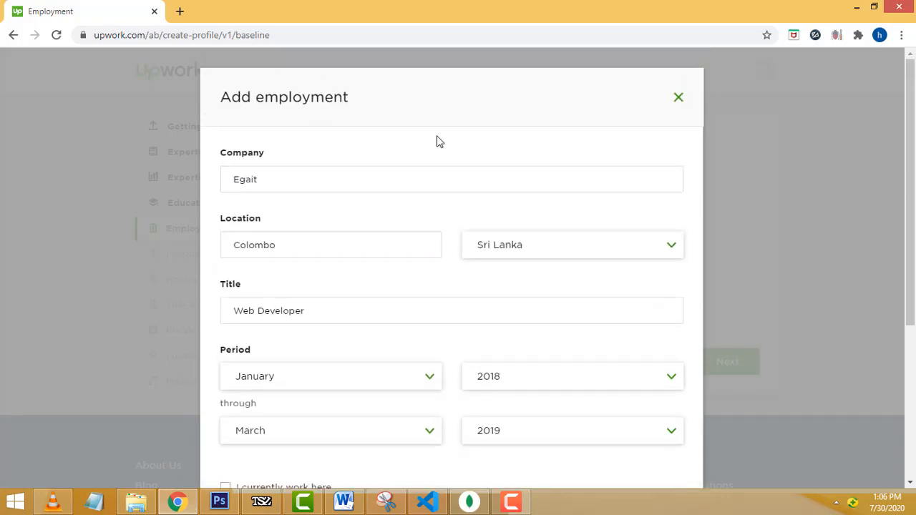
{"action": "scroll", "coordinate": [440, 150], "scroll_direction": "down", "scroll_amount": 3}
{"action": "scroll", "coordinate": [436, 179], "scroll_direction": "down", "scroll_amount": 1}
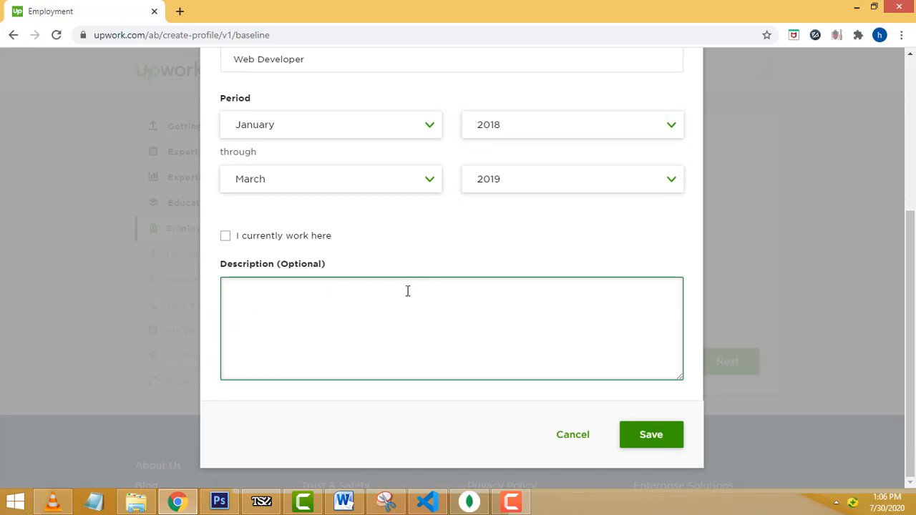
{"action": "left_click_drag", "start_coordinate": [221, 264], "coordinate": [367, 267]}
{"action": "left_click", "coordinate": [293, 287]}
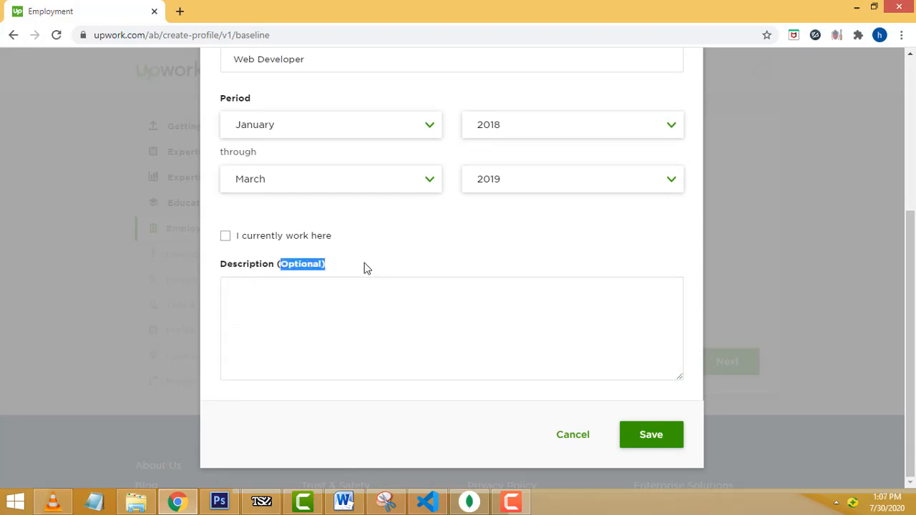
- Save the Egait Web Developer entry and continue to the Languages step (6 of 11)
{"action": "left_click", "coordinate": [672, 442]}
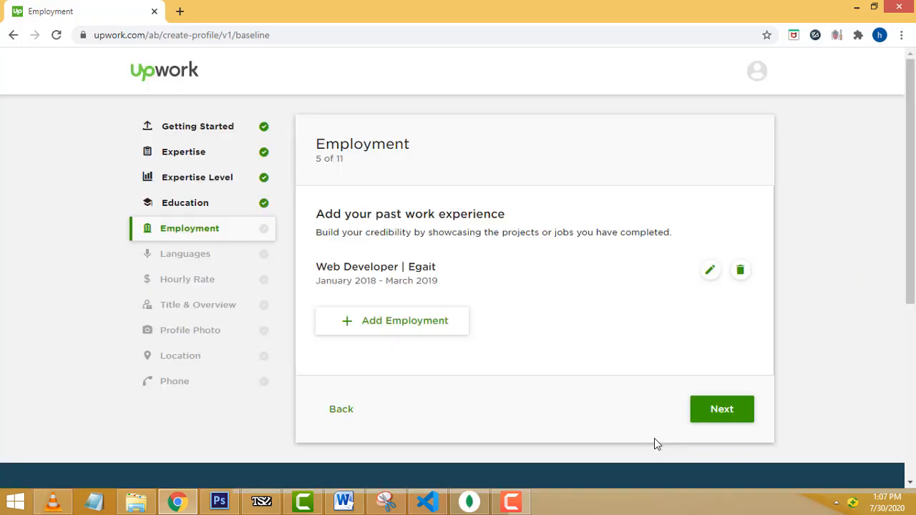
{"action": "left_click", "coordinate": [726, 415]}
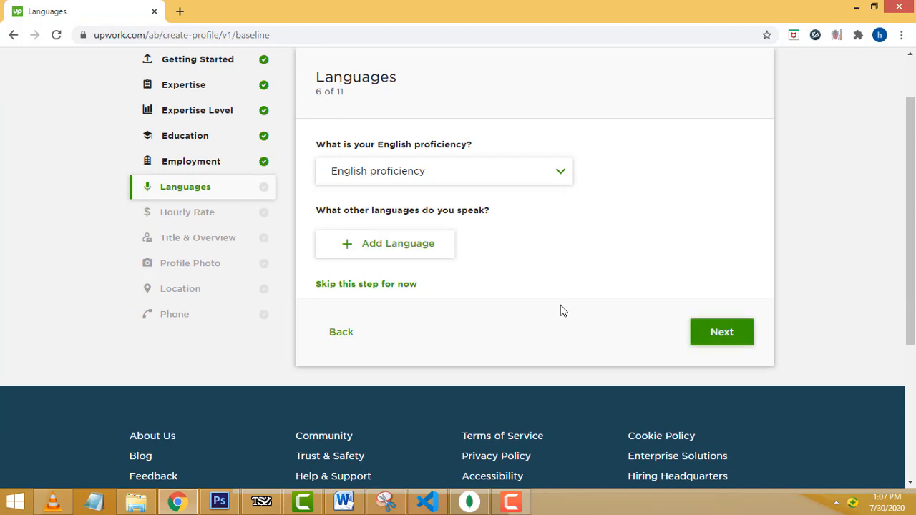
{"action": "scroll", "coordinate": [562, 308], "scroll_direction": "up", "scroll_amount": 1}
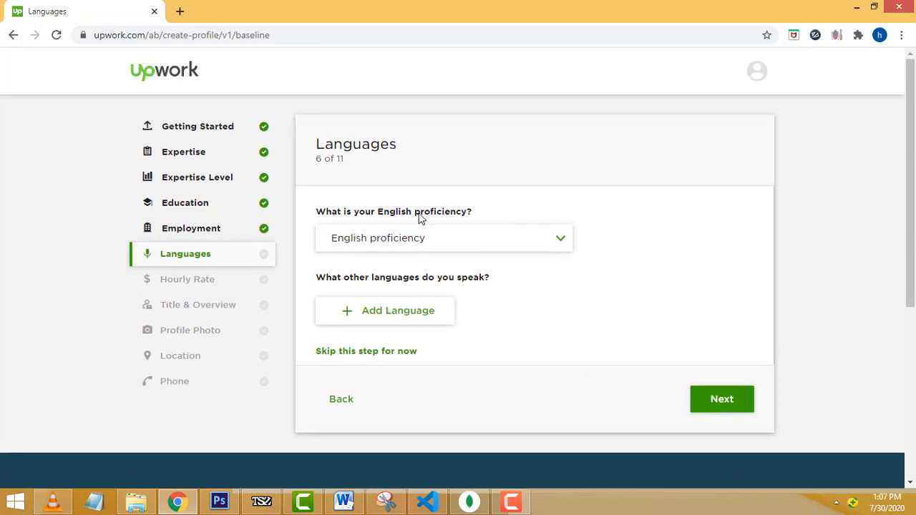
- Choose Fluent as the English proficiency level
{"action": "left_click", "coordinate": [543, 245]}
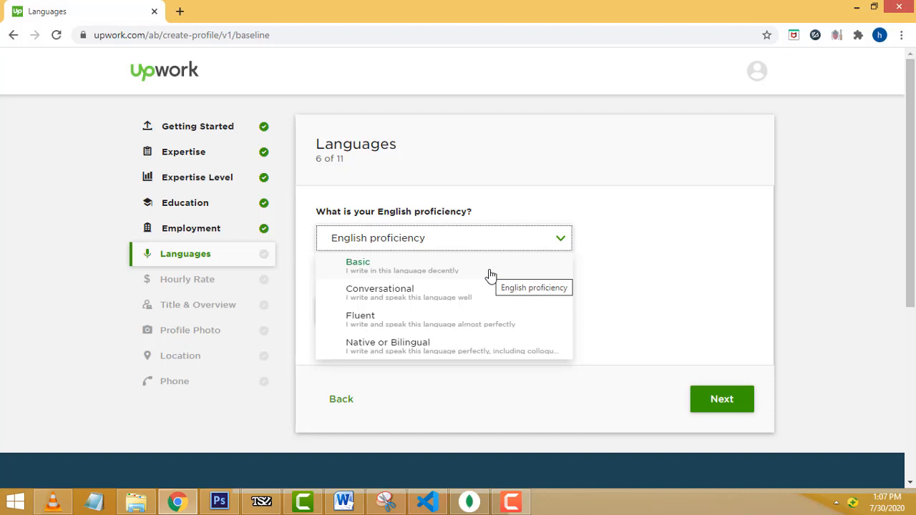
{"action": "left_click", "coordinate": [432, 318]}
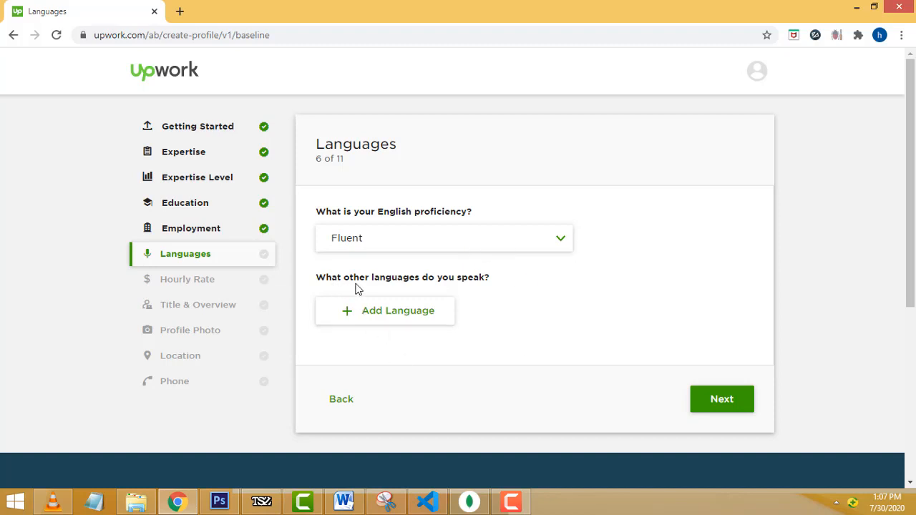
- Add Tamil at Fluent proficiency and continue to the Hourly Rate step (7 of 11)
{"action": "left_click", "coordinate": [427, 320]}
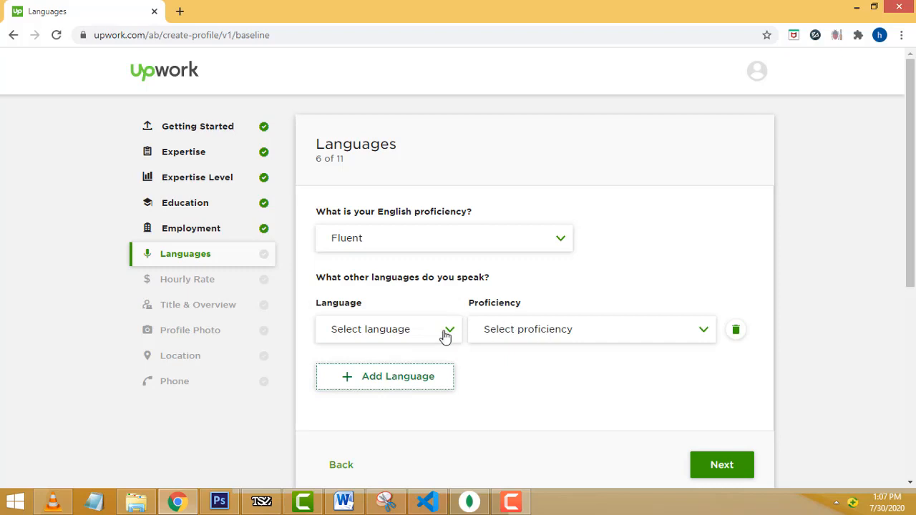
{"action": "left_click", "coordinate": [444, 335]}
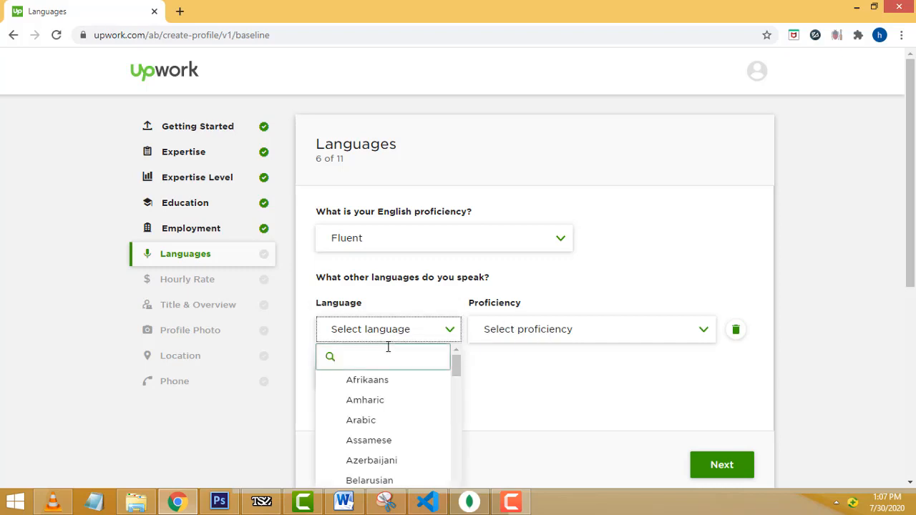
{"action": "scroll", "coordinate": [408, 406], "scroll_direction": "down", "scroll_amount": 5}
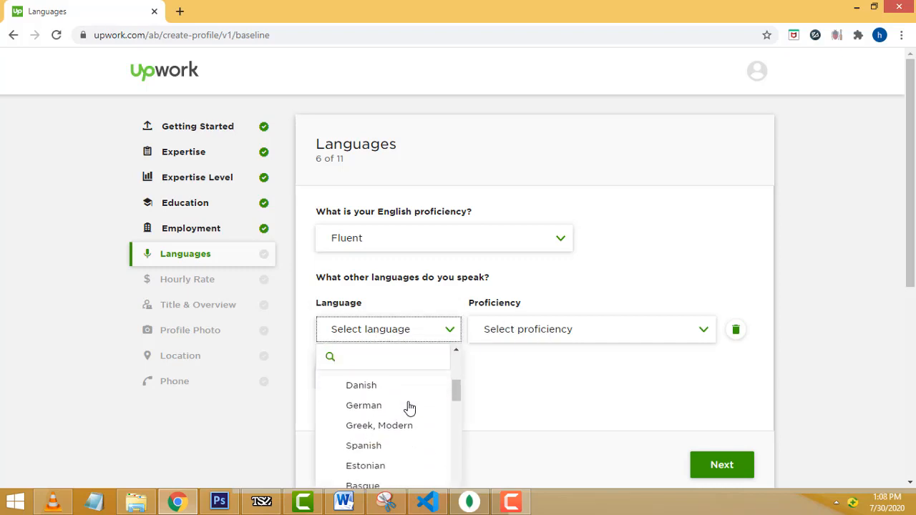
{"action": "scroll", "coordinate": [409, 407], "scroll_direction": "down", "scroll_amount": 4}
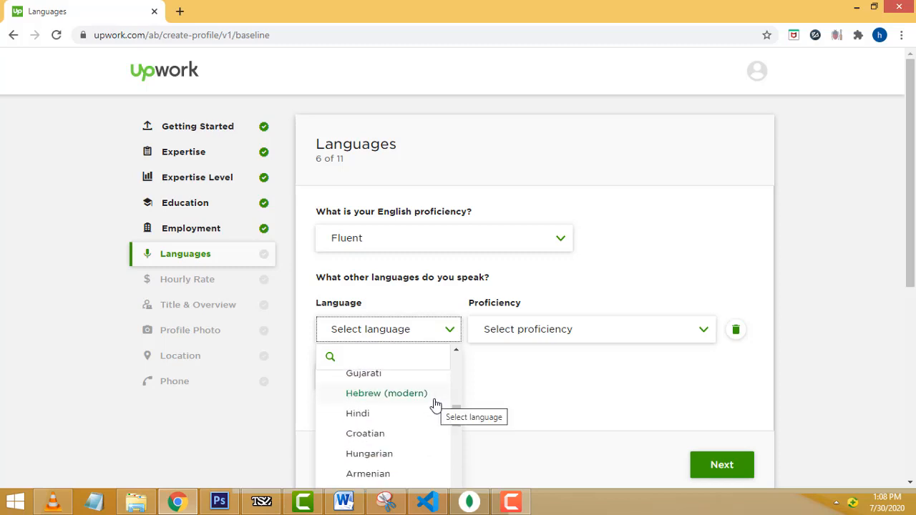
{"action": "scroll", "coordinate": [435, 408], "scroll_direction": "down", "scroll_amount": 4}
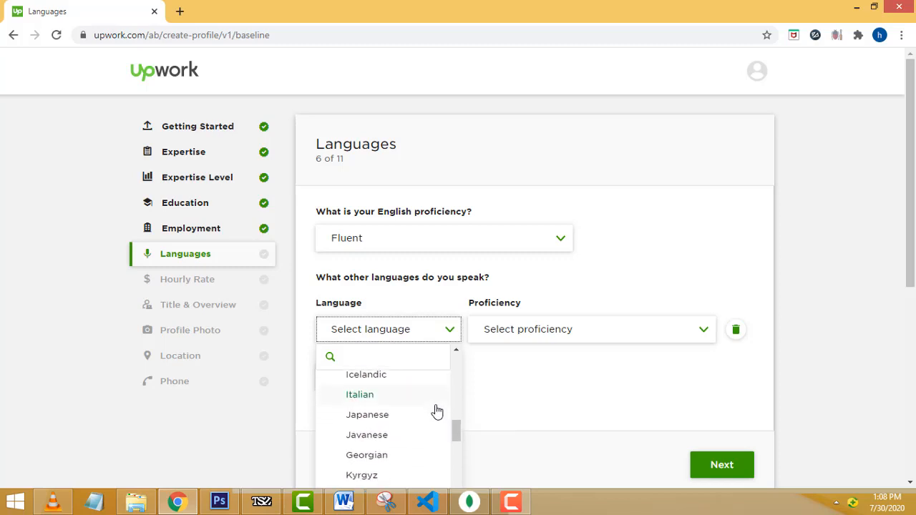
{"action": "scroll", "coordinate": [436, 412], "scroll_direction": "down", "scroll_amount": 6}
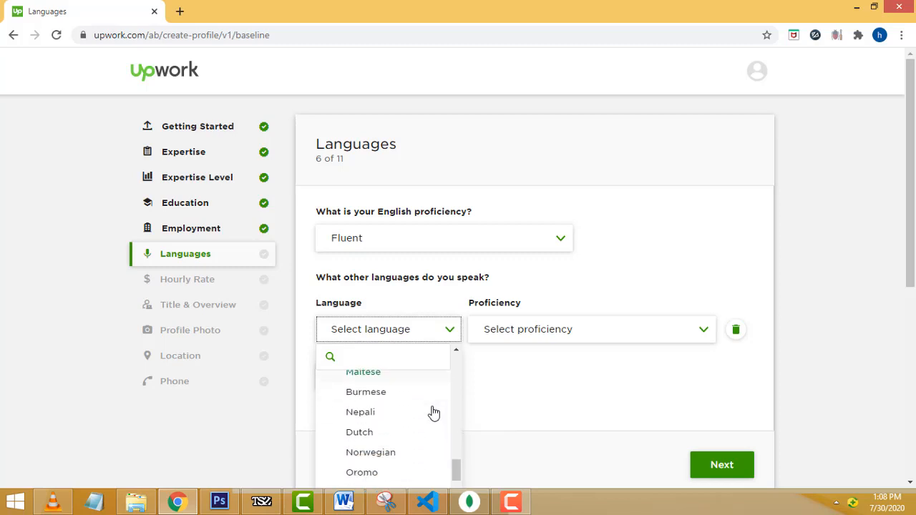
{"action": "scroll", "coordinate": [433, 413], "scroll_direction": "down", "scroll_amount": 8}
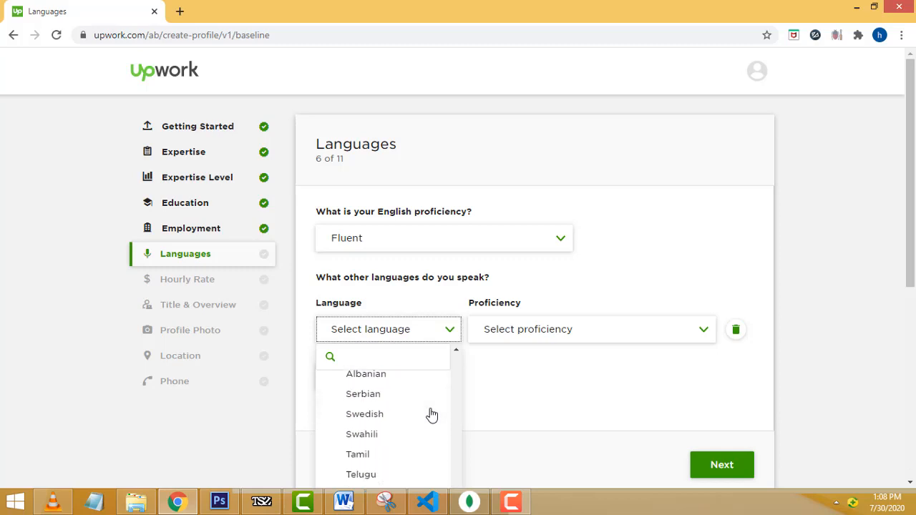
{"action": "left_click", "coordinate": [360, 456]}
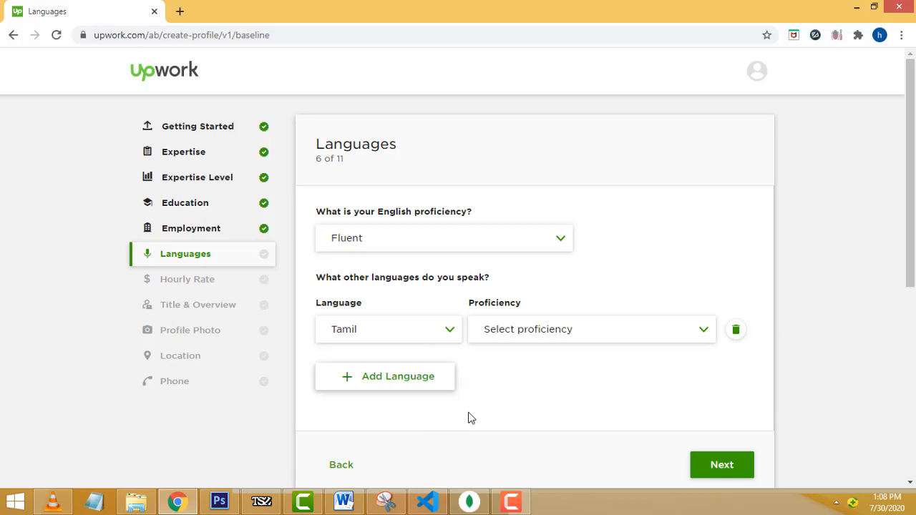
{"action": "left_click", "coordinate": [714, 333]}
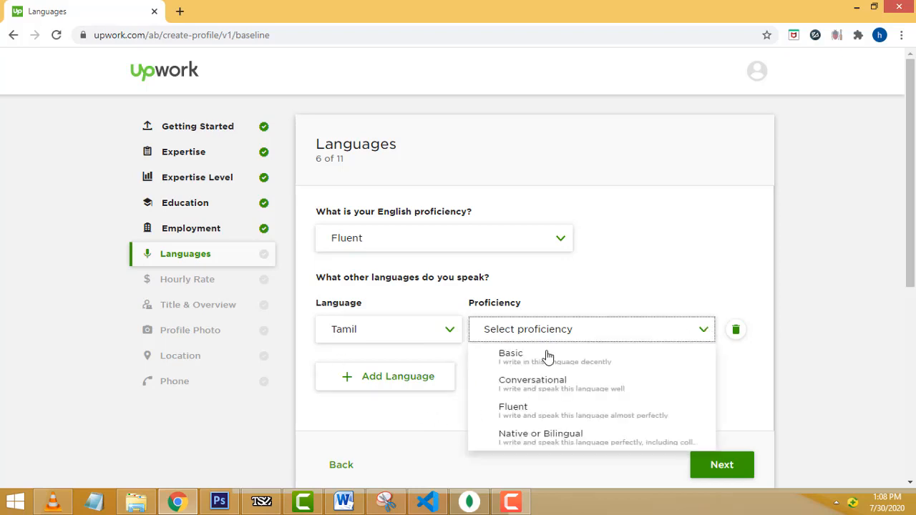
{"action": "left_click", "coordinate": [542, 415]}
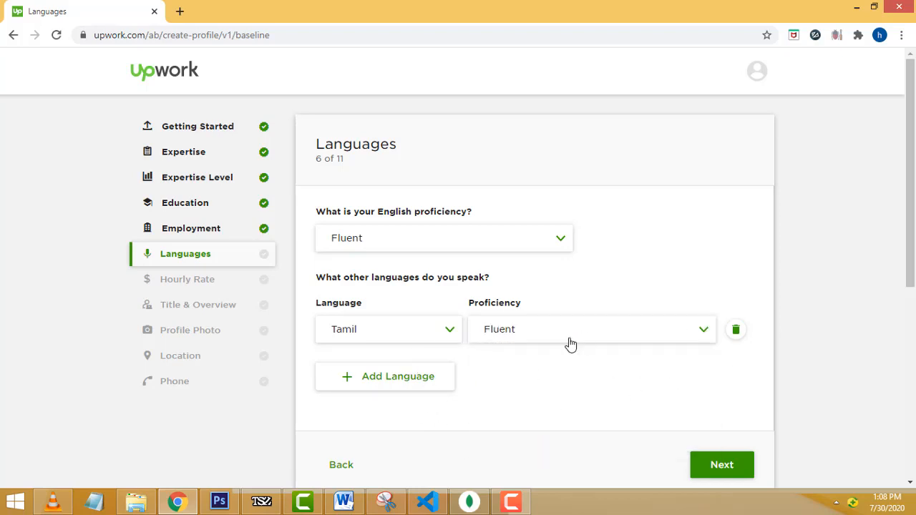
{"action": "scroll", "coordinate": [500, 305], "scroll_direction": "down", "scroll_amount": 1}
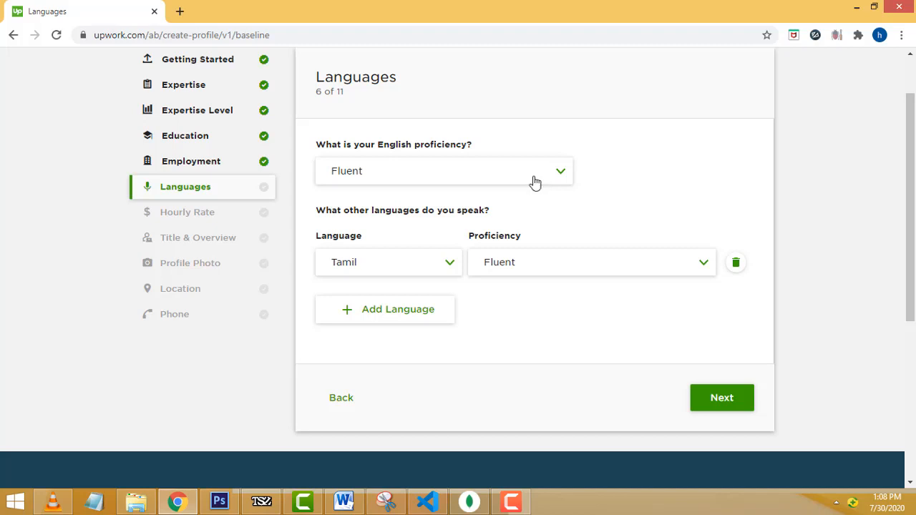
{"action": "left_click", "coordinate": [748, 407]}
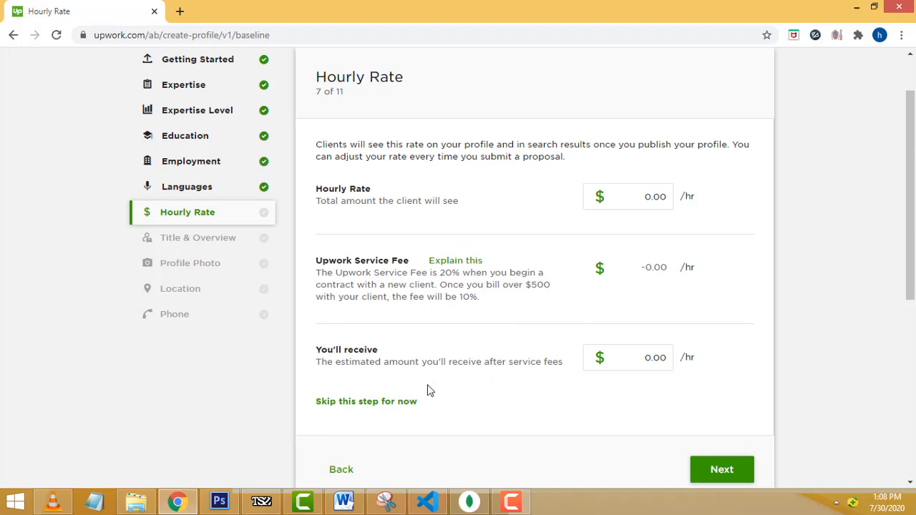
- Dismiss the Daily News popup and enter an hourly rate of 10.00
{"action": "scroll", "coordinate": [496, 240], "scroll_direction": "up", "scroll_amount": 1}
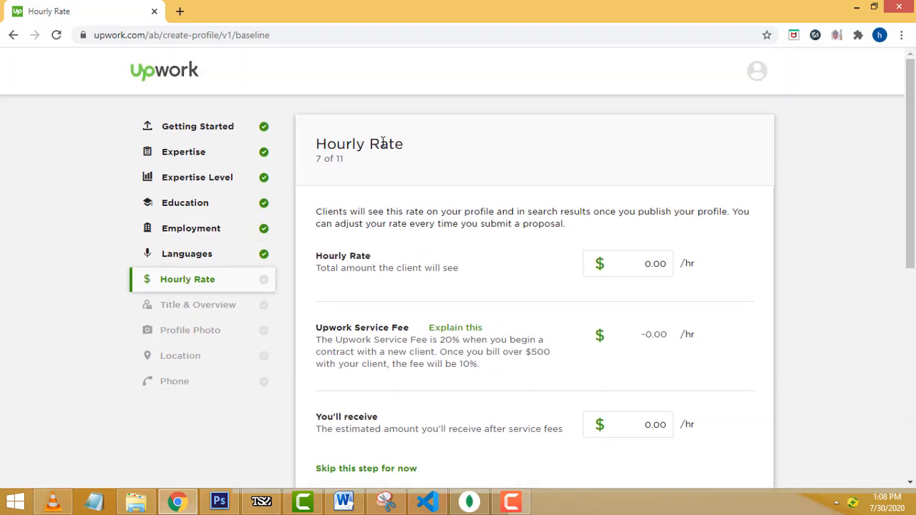
{"action": "left_click_drag", "start_coordinate": [317, 259], "coordinate": [646, 266]}
{"action": "left_click", "coordinate": [646, 266]}
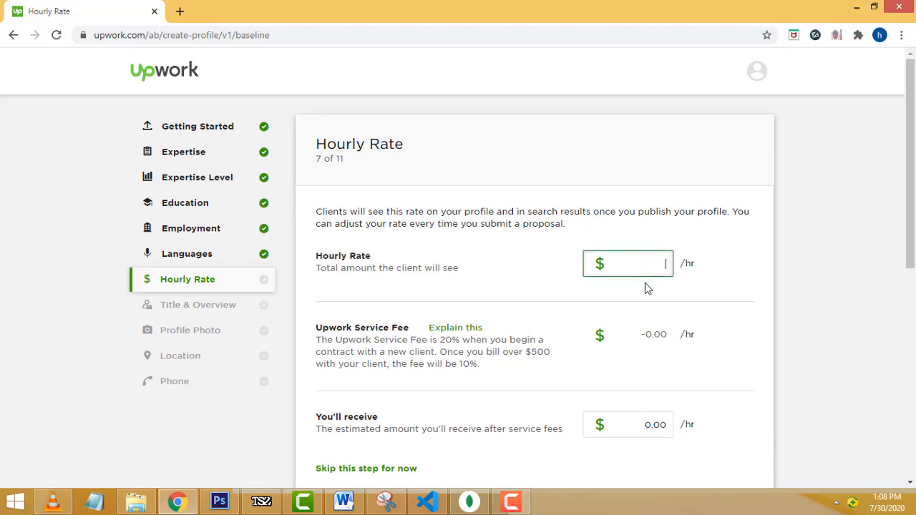
{"action": "left_click", "coordinate": [706, 288]}
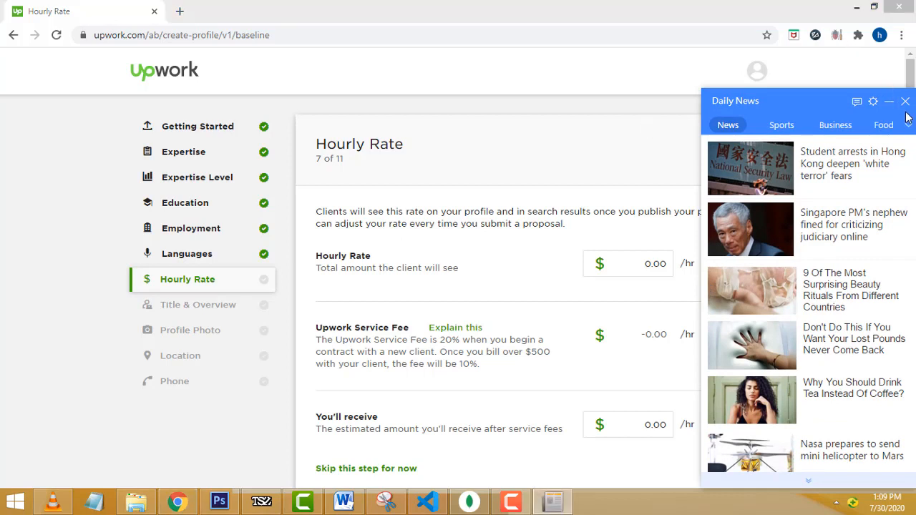
{"action": "left_click", "coordinate": [905, 102]}
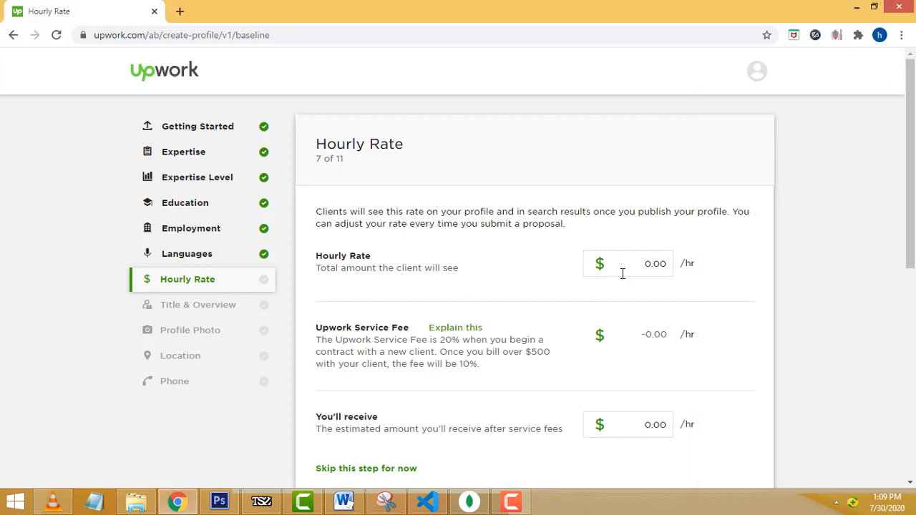
{"action": "left_click", "coordinate": [648, 266]}
{"action": "type", "text": "10.00"}
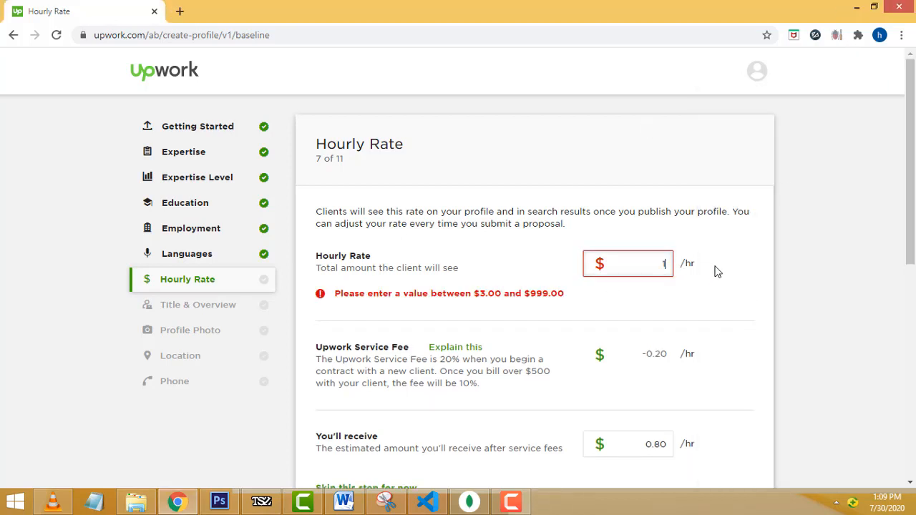
{"action": "left_click", "coordinate": [643, 293]}
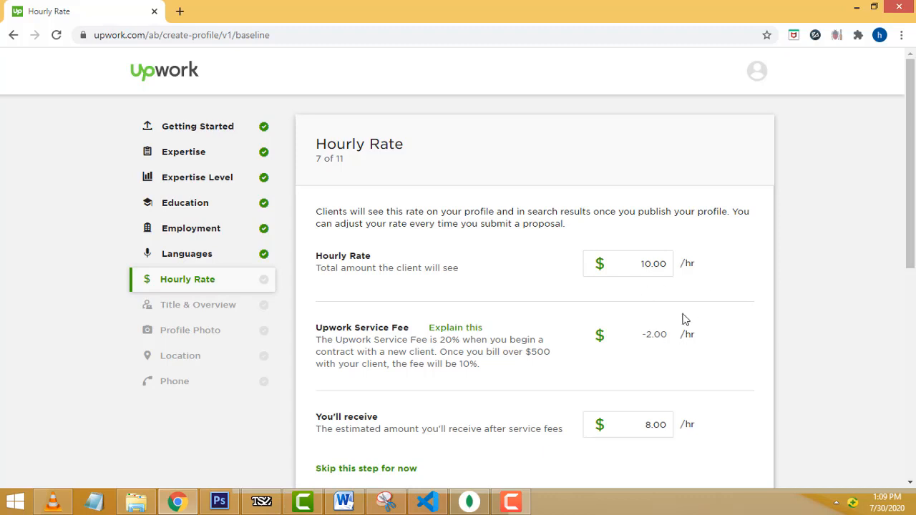
- Review the $10.00 rate, -2.00 service fee and $8.00 received, then advance to Title & Overview
{"action": "left_click", "coordinate": [654, 264]}
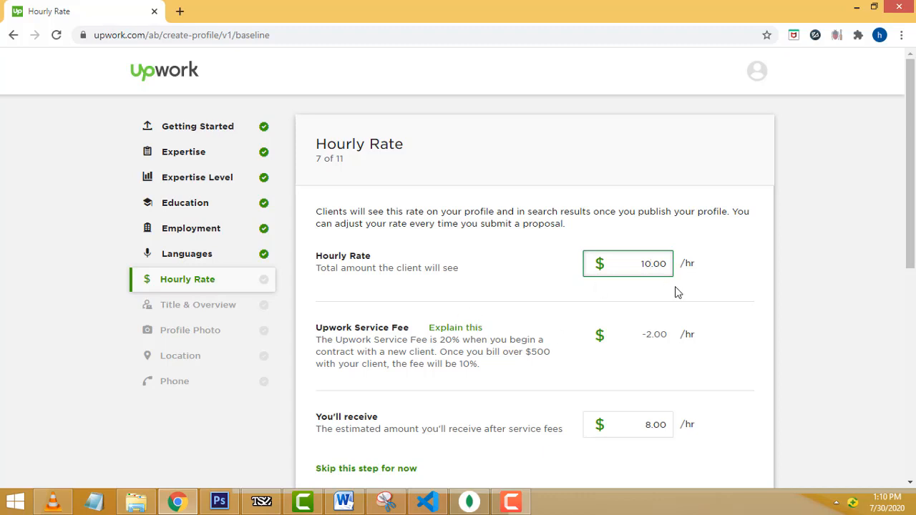
{"action": "left_click", "coordinate": [715, 293]}
{"action": "scroll", "coordinate": [716, 294], "scroll_direction": "down", "scroll_amount": 2}
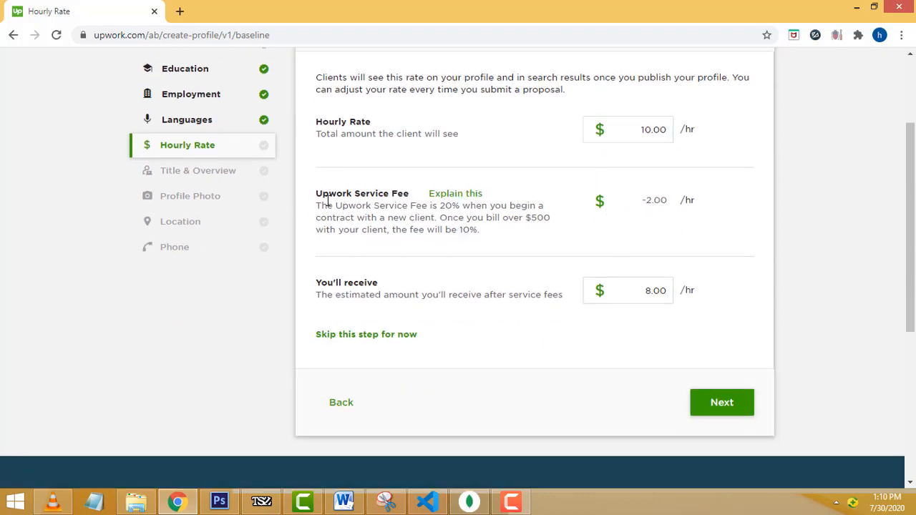
{"action": "double_click", "coordinate": [400, 194]}
{"action": "left_click_drag", "start_coordinate": [643, 199], "coordinate": [681, 201]}
{"action": "double_click", "coordinate": [663, 129]}
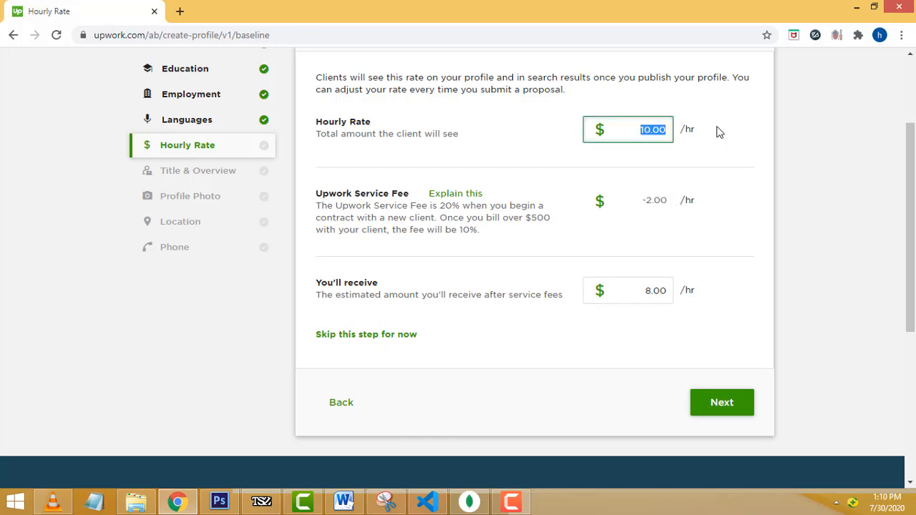
{"action": "left_click", "coordinate": [379, 193]}
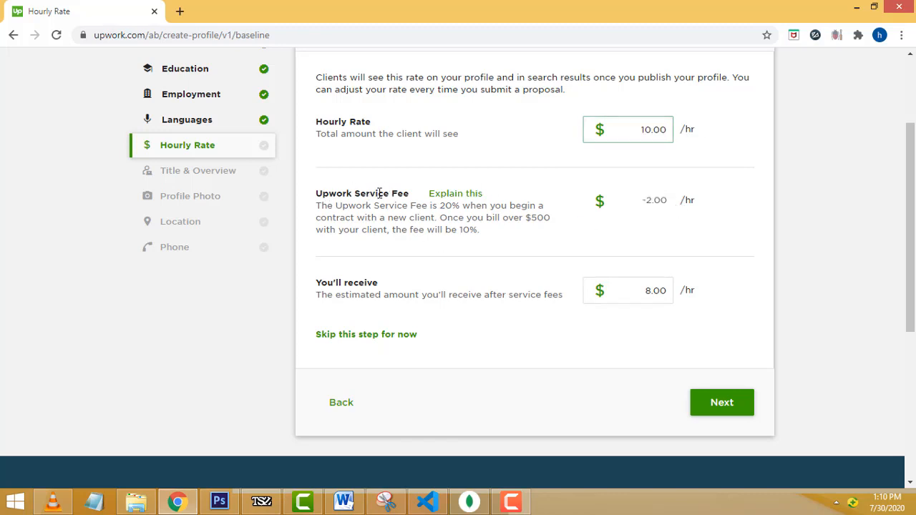
{"action": "double_click", "coordinate": [379, 193]}
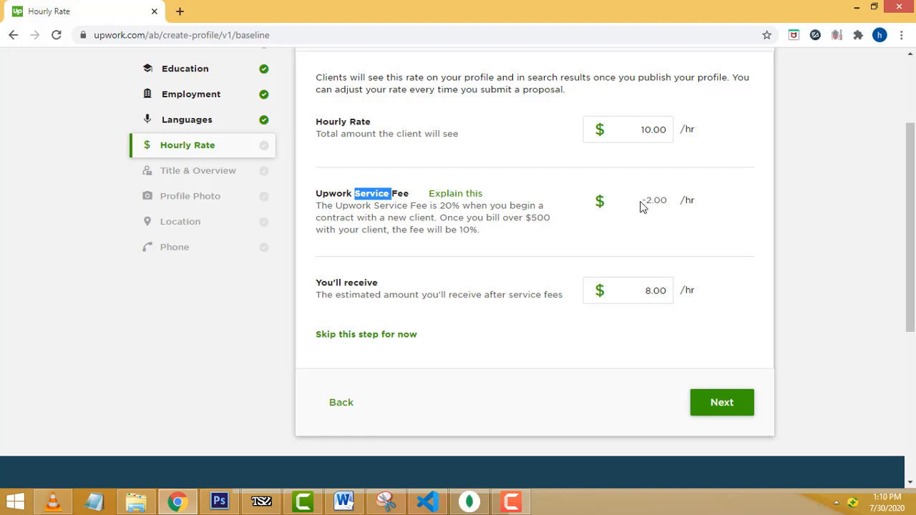
{"action": "double_click", "coordinate": [648, 290]}
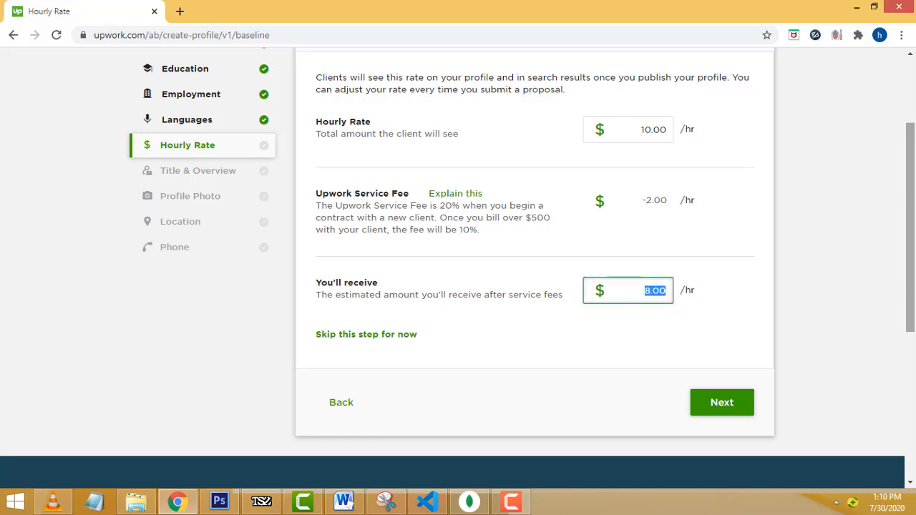
{"action": "left_click_drag", "start_coordinate": [642, 200], "coordinate": [671, 206]}
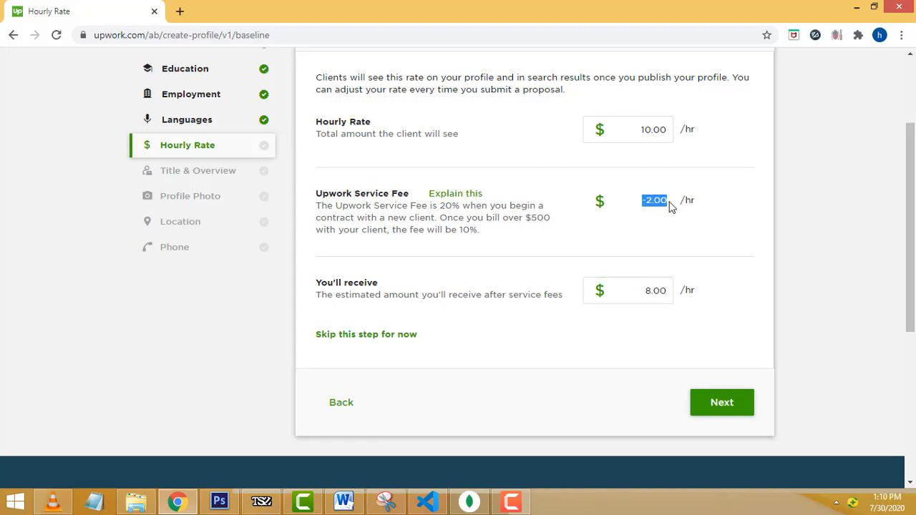
{"action": "left_click_drag", "start_coordinate": [638, 130], "coordinate": [731, 149]}
{"action": "left_click", "coordinate": [716, 196]}
{"action": "left_click_drag", "start_coordinate": [642, 131], "coordinate": [881, 156]}
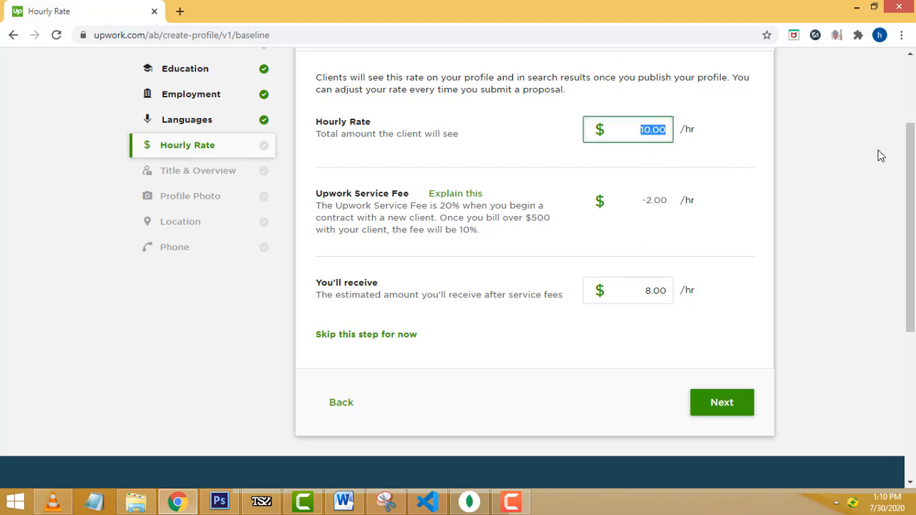
{"action": "left_click_drag", "start_coordinate": [645, 201], "coordinate": [885, 252]}
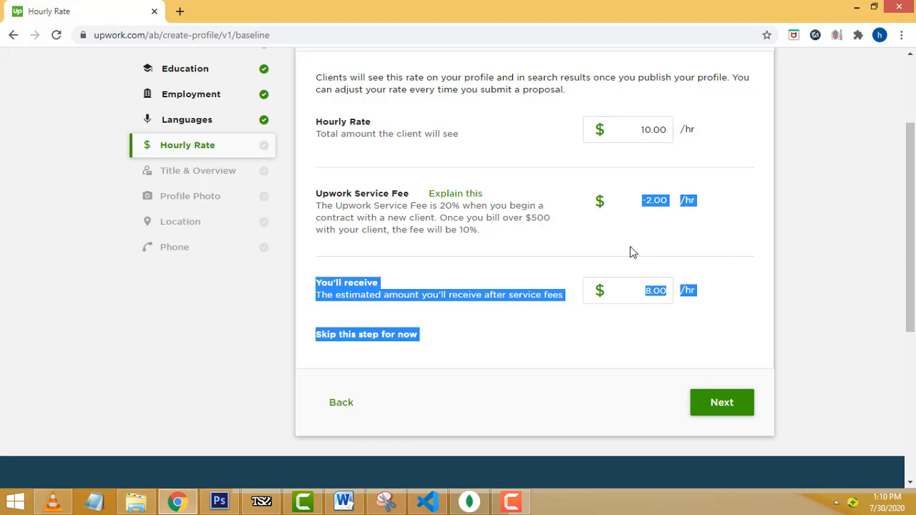
{"action": "left_click", "coordinate": [617, 238]}
{"action": "left_click_drag", "start_coordinate": [646, 291], "coordinate": [860, 296]}
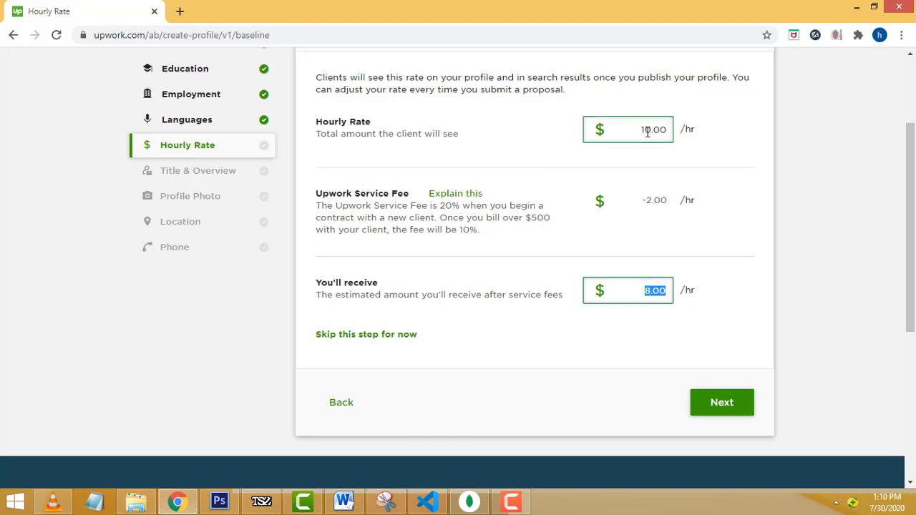
{"action": "left_click", "coordinate": [722, 404]}
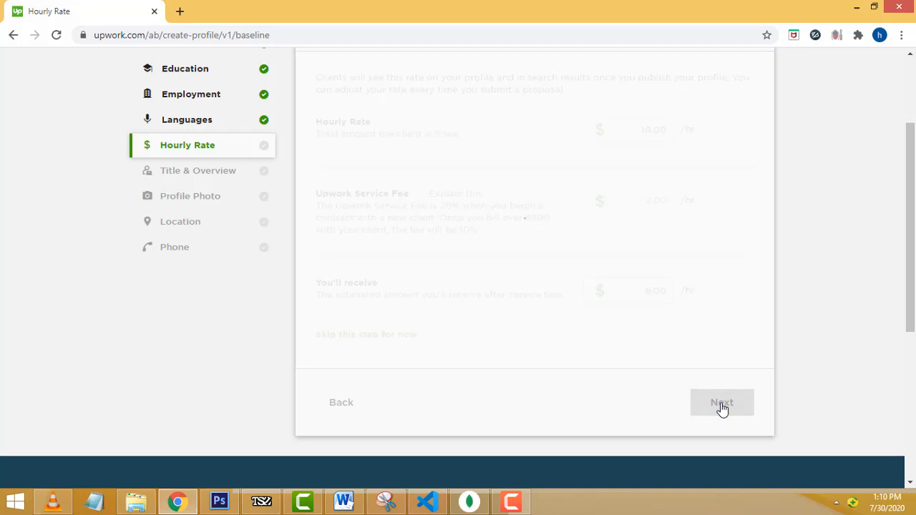
- Enter 'Web Development' as the profile title
{"action": "scroll", "coordinate": [779, 290], "scroll_direction": "up", "scroll_amount": 2}
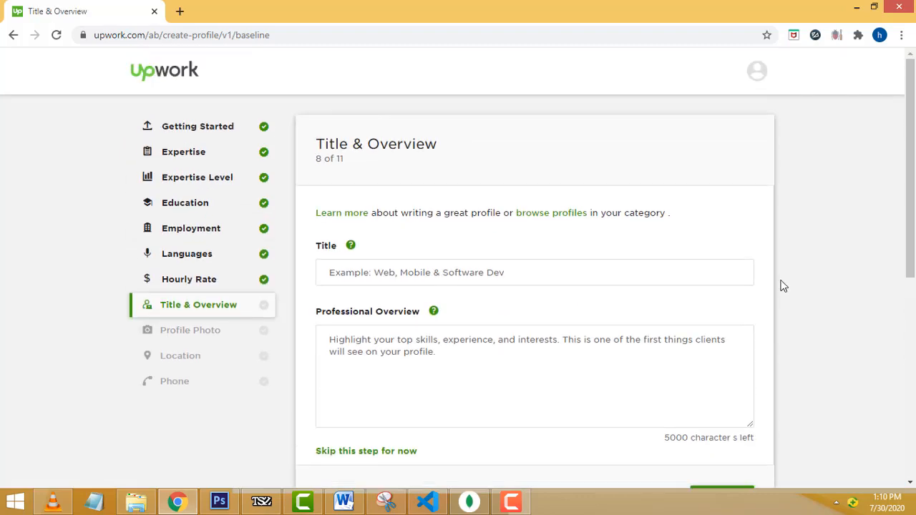
{"action": "scroll", "coordinate": [782, 280], "scroll_direction": "down", "scroll_amount": 1}
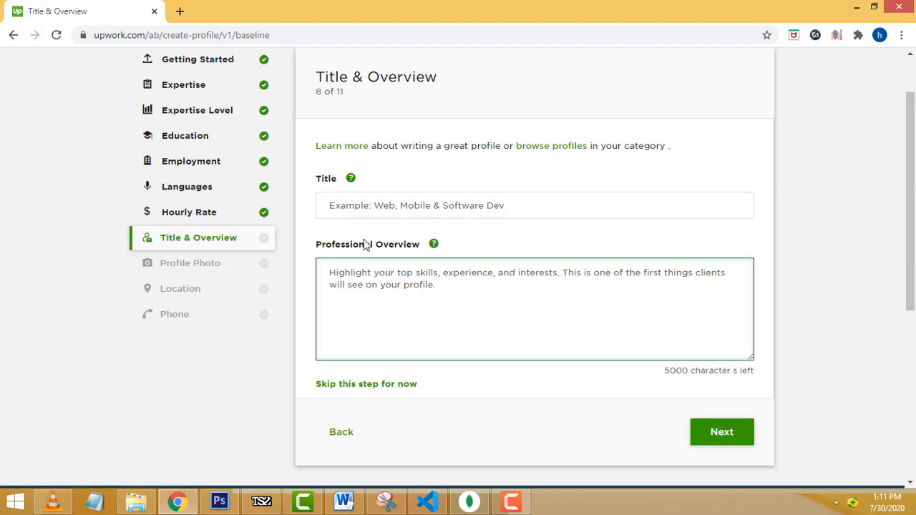
{"action": "left_click", "coordinate": [358, 203]}
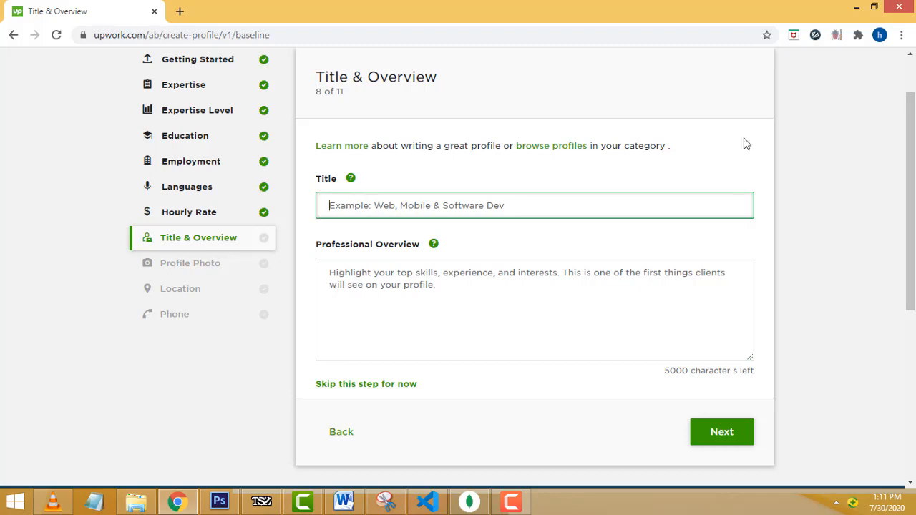
{"action": "type", "text": "W"}
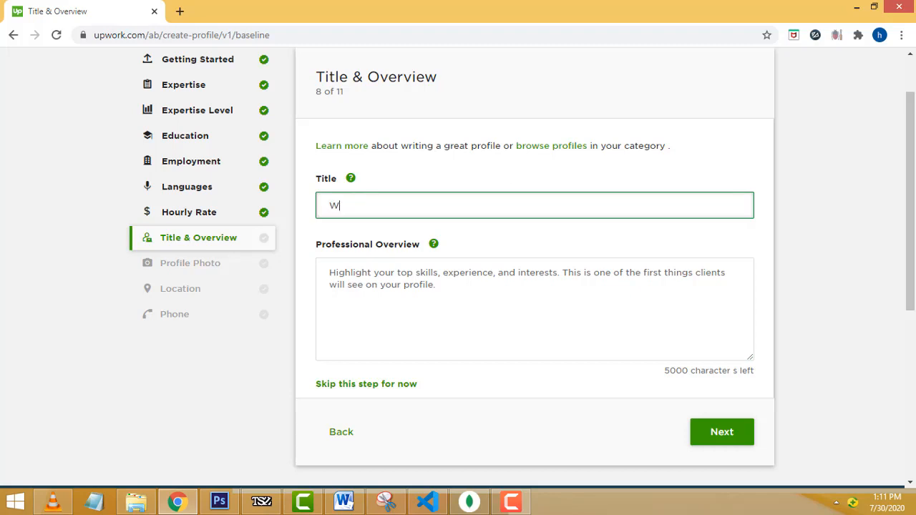
{"action": "type", "text": "eb Development"}
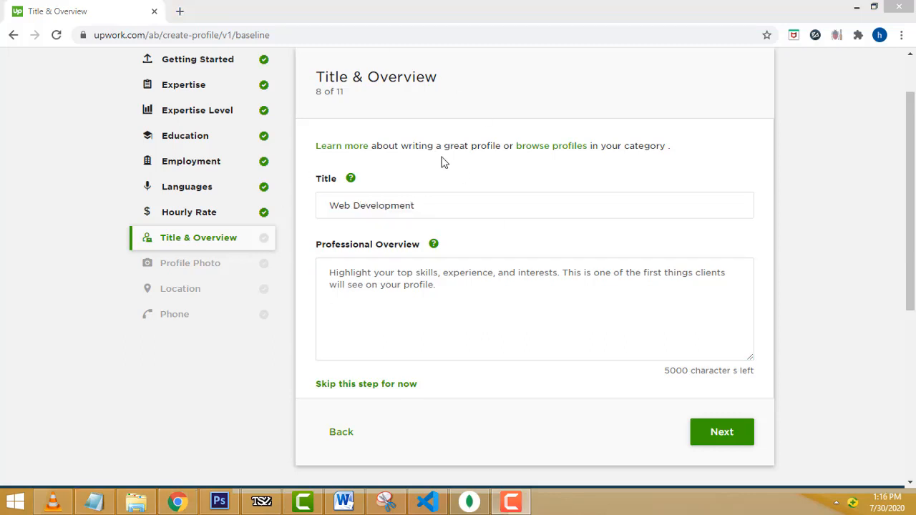
{"action": "left_click", "coordinate": [462, 206]}
{"action": "key", "text": "ctrl+a"}
{"action": "left_click", "coordinate": [477, 259]}
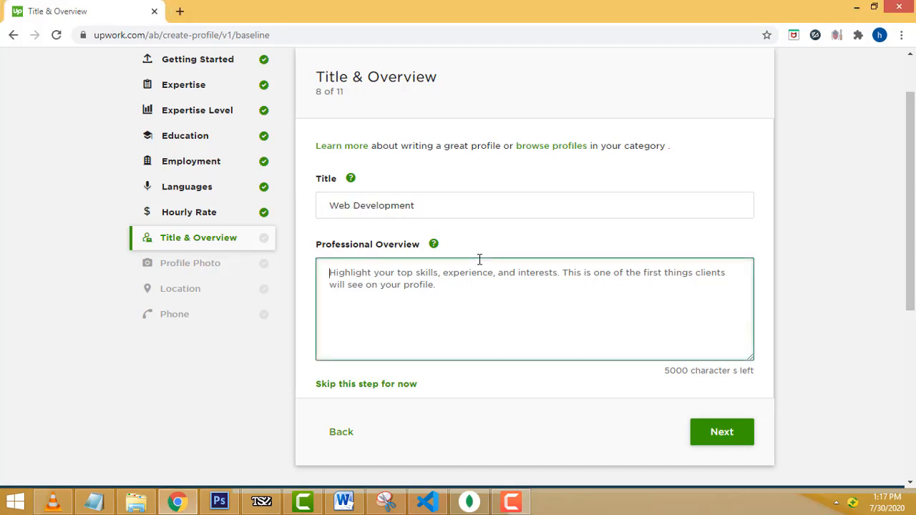
{"action": "scroll", "coordinate": [912, 264], "scroll_direction": "up", "scroll_amount": 1}
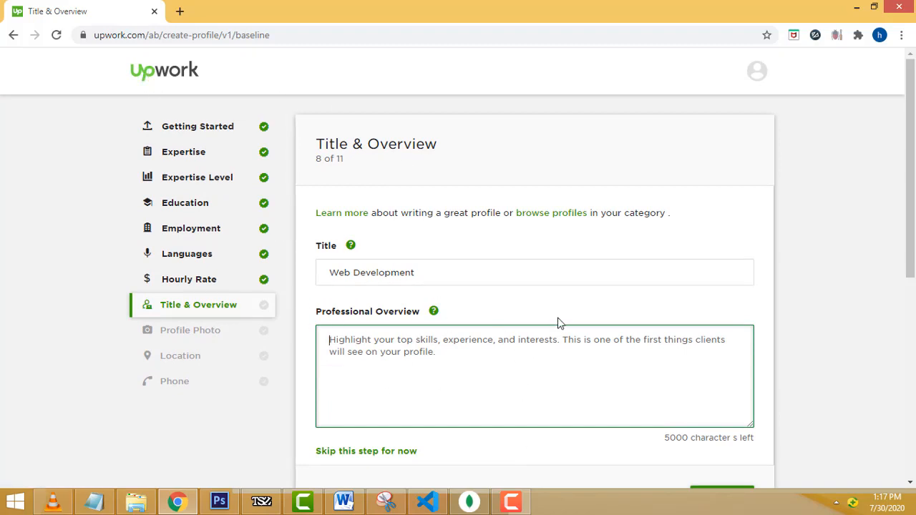
{"action": "scroll", "coordinate": [558, 322], "scroll_direction": "down", "scroll_amount": 1}
{"action": "triple_click", "coordinate": [387, 206]}
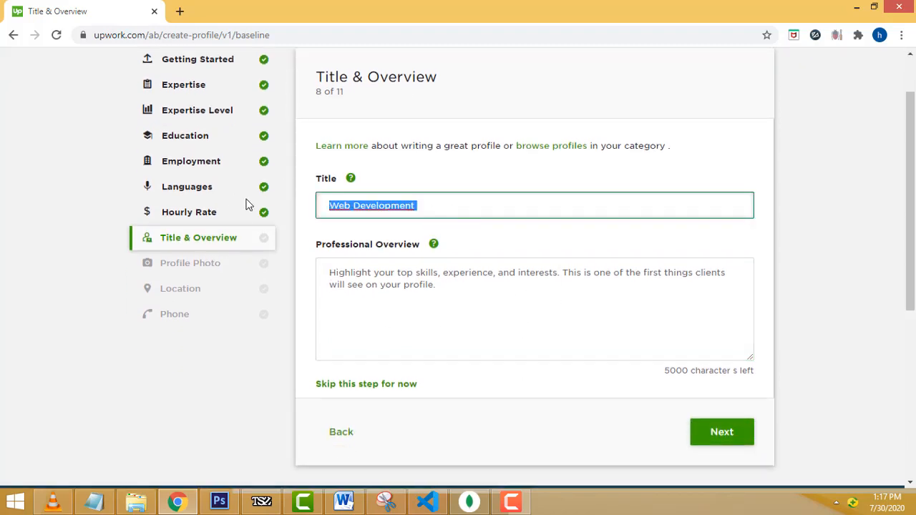
{"action": "left_click", "coordinate": [394, 287]}
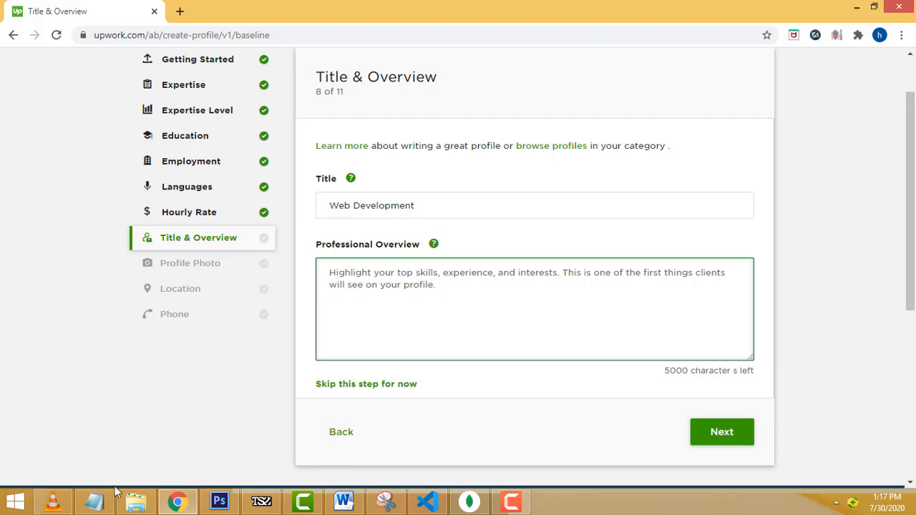
- Replace the profile title with 'Php Developer'
{"action": "left_click", "coordinate": [95, 503]}
{"action": "left_click", "coordinate": [95, 503]}
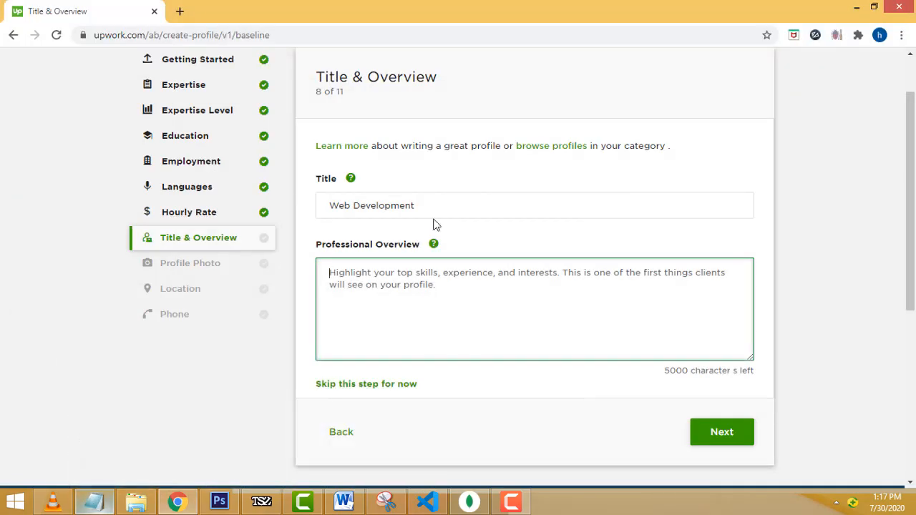
{"action": "left_click_drag", "start_coordinate": [431, 215], "coordinate": [0, 206]}
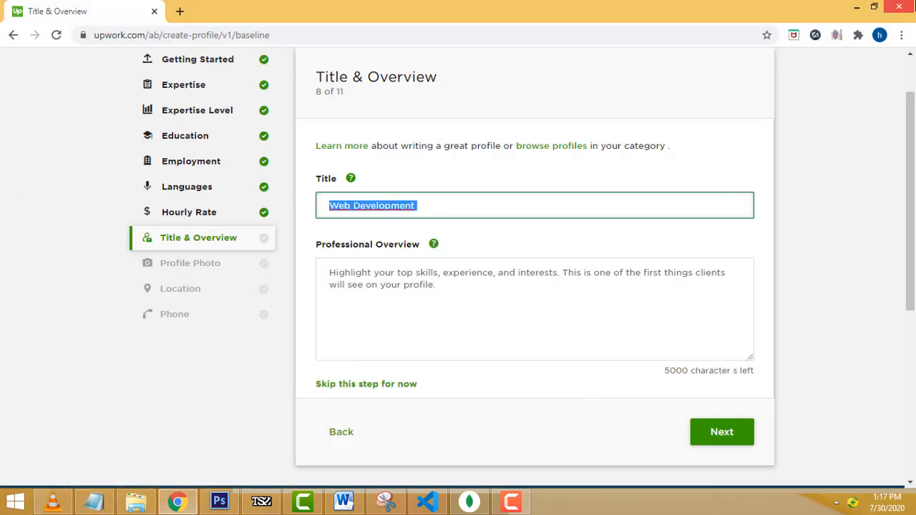
{"action": "type", "text": "Php "}
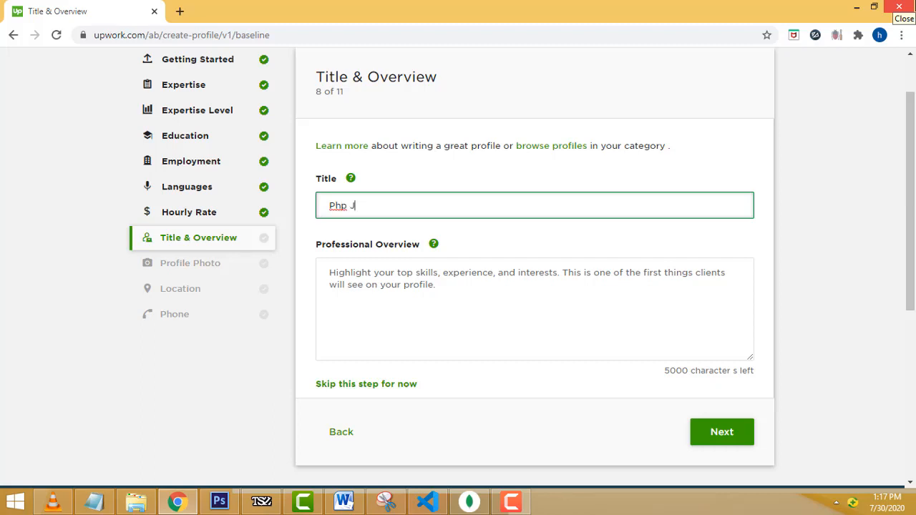
{"action": "type", "text": "Java"}
{"action": "key", "text": "BackSpace"}
{"action": "key", "text": "BackSpace"}
{"action": "key", "text": "BackSpace"}
{"action": "key", "text": "BackSpace"}
{"action": "type", "text": "Developer"}
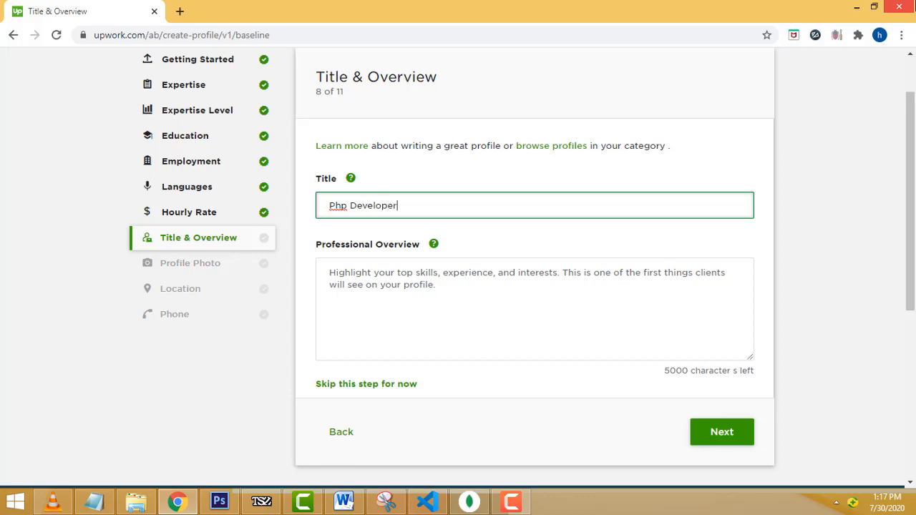
{"action": "key", "text": "Tab"}
{"action": "left_click", "coordinate": [455, 317]}
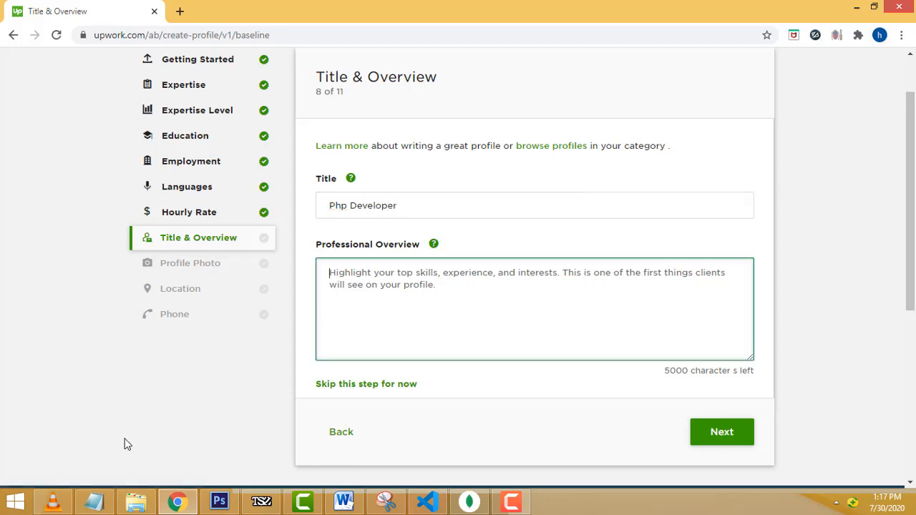
- Select all of the prepared overview text in Notepad
{"action": "left_click", "coordinate": [93, 501]}
{"action": "key", "text": "ctrl+a"}
{"action": "key", "text": "ctrl+c"}
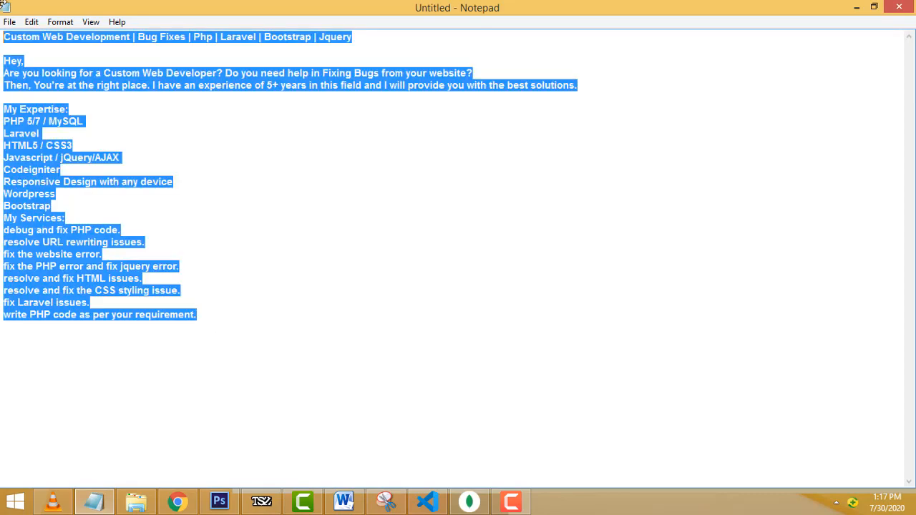
{"action": "left_click", "coordinate": [853, 8]}
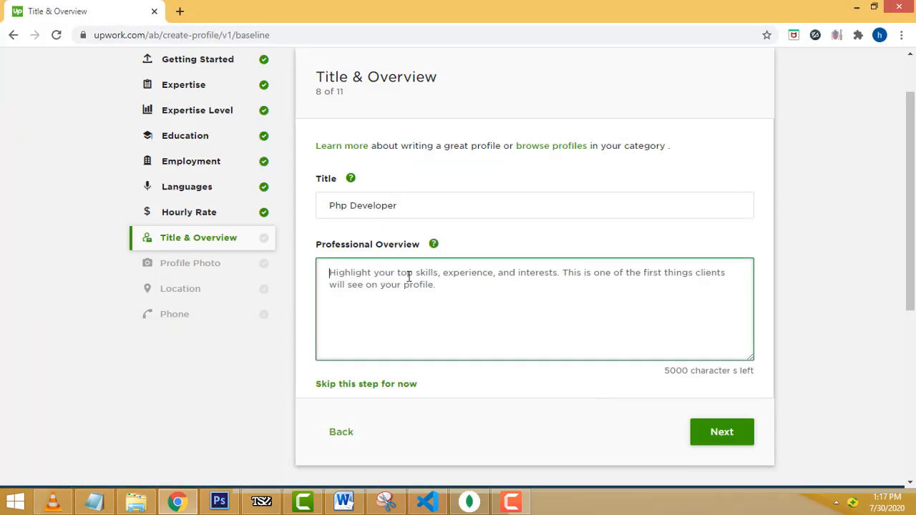
- Paste the prepared profile text into the Professional Overview box
{"action": "key", "text": "ctrl+v"}
{"action": "scroll", "coordinate": [588, 315], "scroll_direction": "up", "scroll_amount": 5}
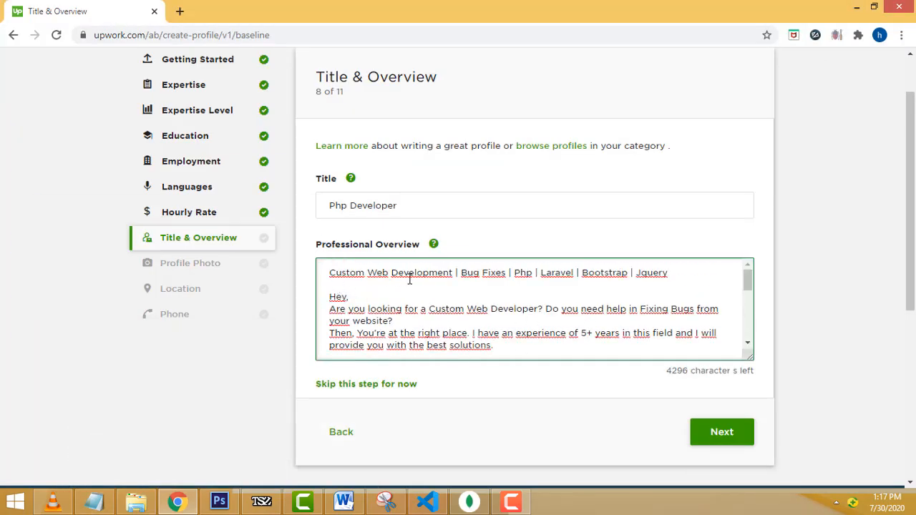
{"action": "double_click", "coordinate": [560, 277]}
{"action": "left_click", "coordinate": [611, 281]}
{"action": "left_click", "coordinate": [367, 310]}
{"action": "scroll", "coordinate": [604, 322], "scroll_direction": "down", "scroll_amount": 1}
{"action": "scroll", "coordinate": [614, 321], "scroll_direction": "up", "scroll_amount": 2}
- Fix the punctuation in the 'Hey' greeting line
{"action": "left_click", "coordinate": [747, 347]}
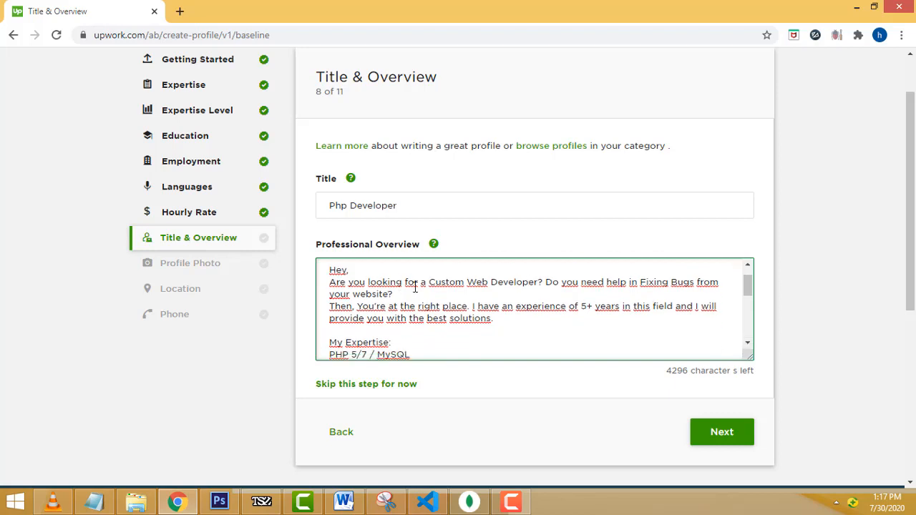
{"action": "left_click", "coordinate": [350, 271]}
{"action": "key", "text": "BackSpace"}
{"action": "key", "text": "BackSpace"}
{"action": "key", "text": "BackSpace"}
{"action": "type", "text": ","}
{"action": "type", "text": "i"}
- Scroll through the pasted expertise and services lists with the box's scroll arrows
{"action": "scroll", "coordinate": [747, 345], "scroll_direction": "down", "scroll_amount": 2}
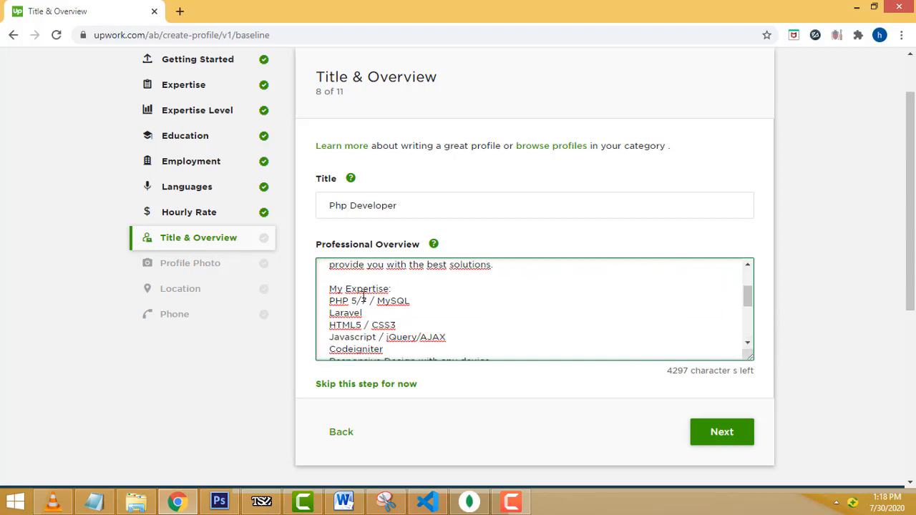
{"action": "left_click", "coordinate": [330, 300]}
{"action": "left_click", "coordinate": [747, 346]}
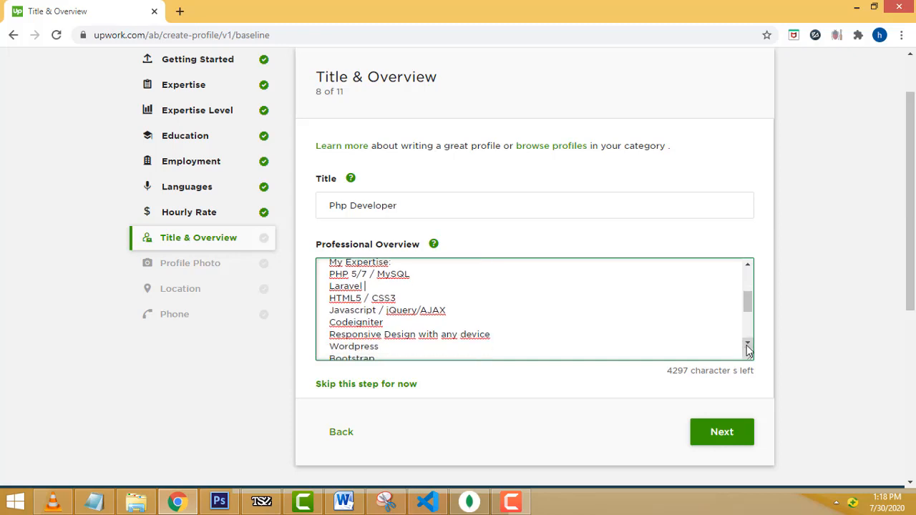
{"action": "left_click", "coordinate": [747, 346]}
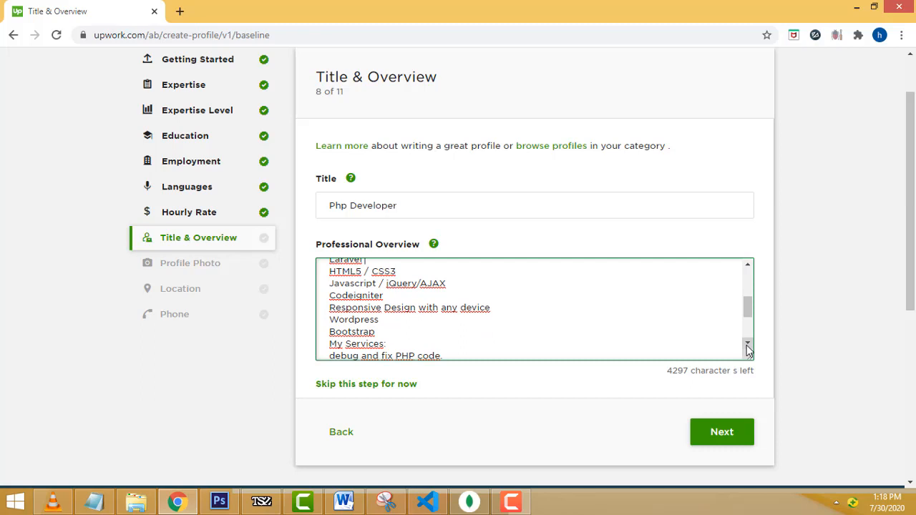
{"action": "left_click", "coordinate": [748, 345]}
{"action": "left_click", "coordinate": [747, 345]}
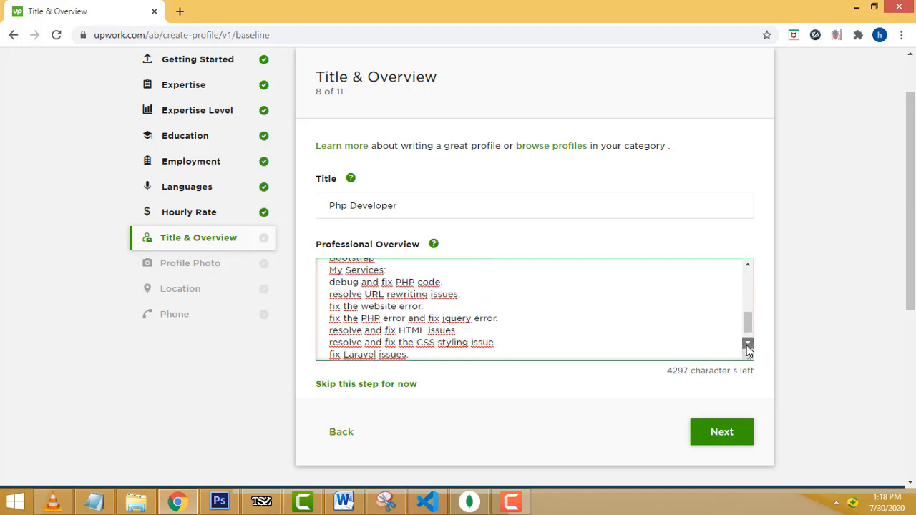
{"action": "left_click", "coordinate": [747, 345]}
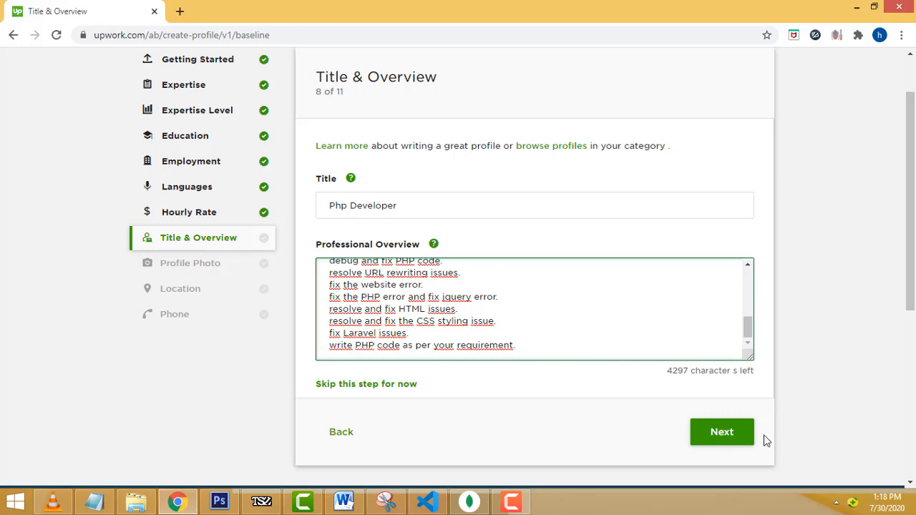
- Save the title and overview and continue to the Profile Photo step
{"action": "left_click", "coordinate": [726, 446]}
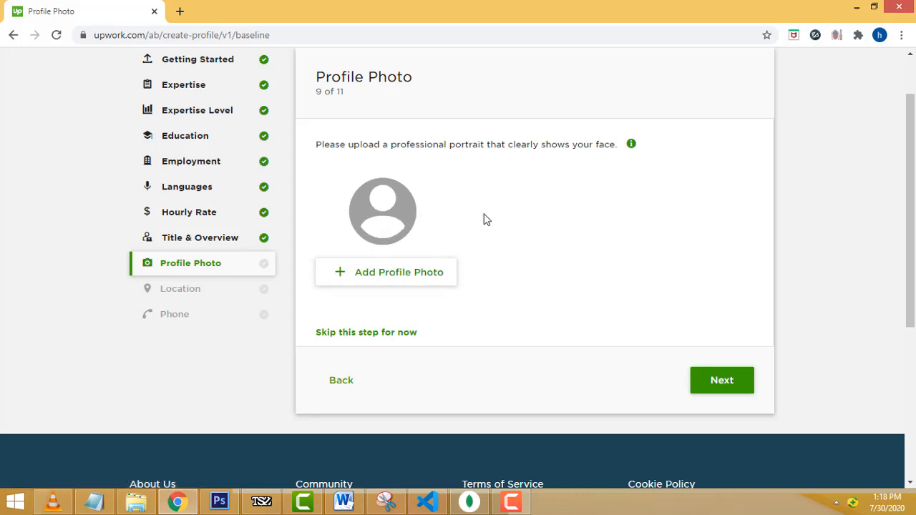
{"action": "scroll", "coordinate": [482, 219], "scroll_direction": "up", "scroll_amount": 2}
{"action": "scroll", "coordinate": [374, 259], "scroll_direction": "down", "scroll_amount": 2}
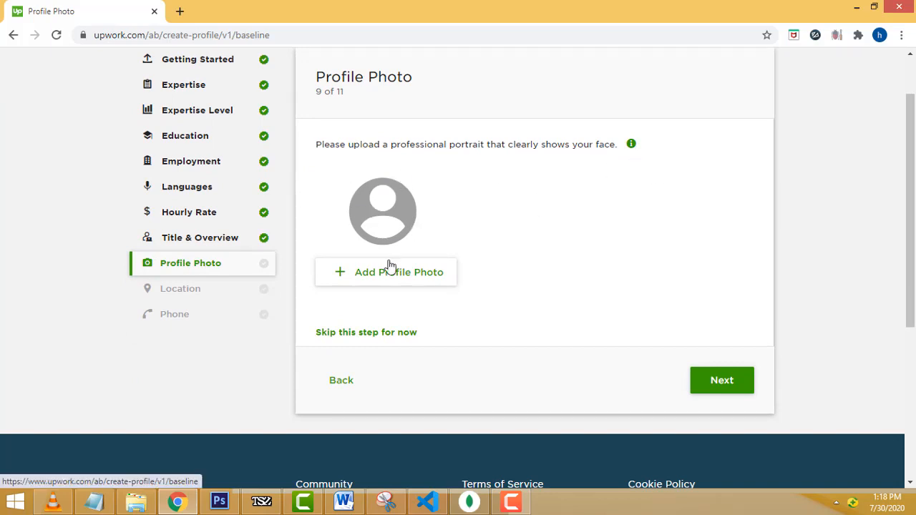
- Skip the profile photo for now to reach the Location step
{"action": "left_click", "coordinate": [720, 388]}
{"action": "left_click", "coordinate": [361, 336]}
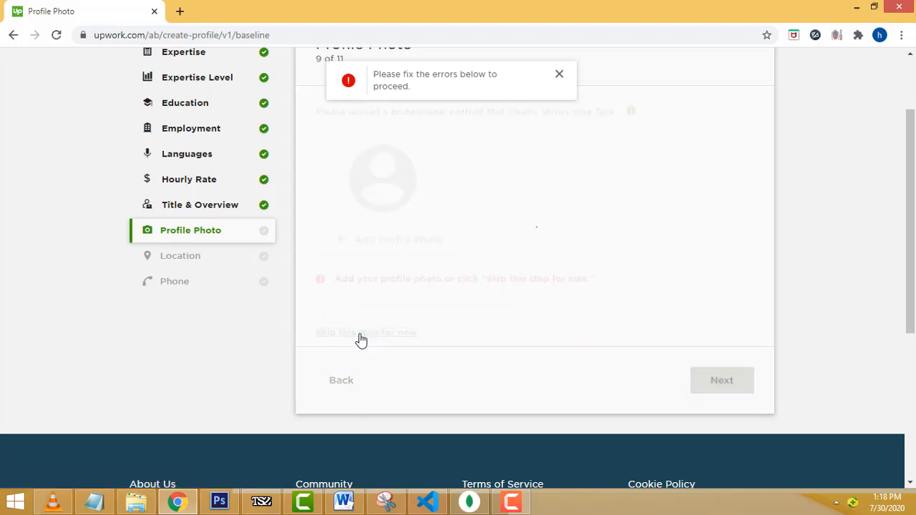
{"action": "left_click", "coordinate": [604, 283]}
- Enter the street address on the Location step
{"action": "scroll", "coordinate": [484, 180], "scroll_direction": "down", "scroll_amount": 3}
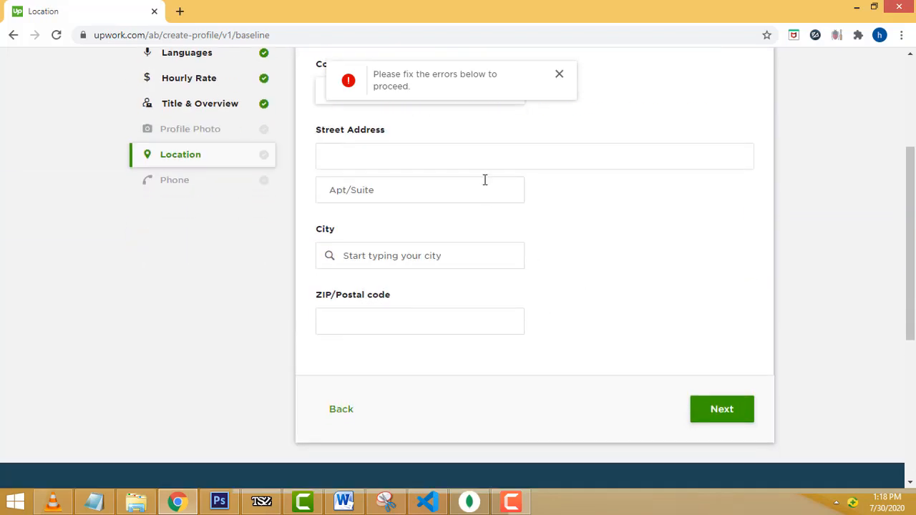
{"action": "scroll", "coordinate": [665, 221], "scroll_direction": "up", "scroll_amount": 3}
{"action": "left_click", "coordinate": [415, 293]}
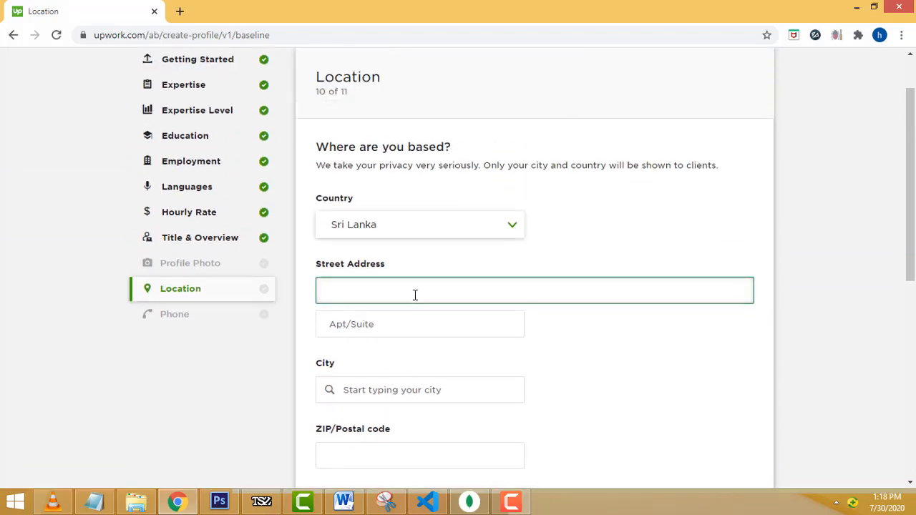
{"action": "scroll", "coordinate": [749, 366], "scroll_direction": "down", "scroll_amount": 2}
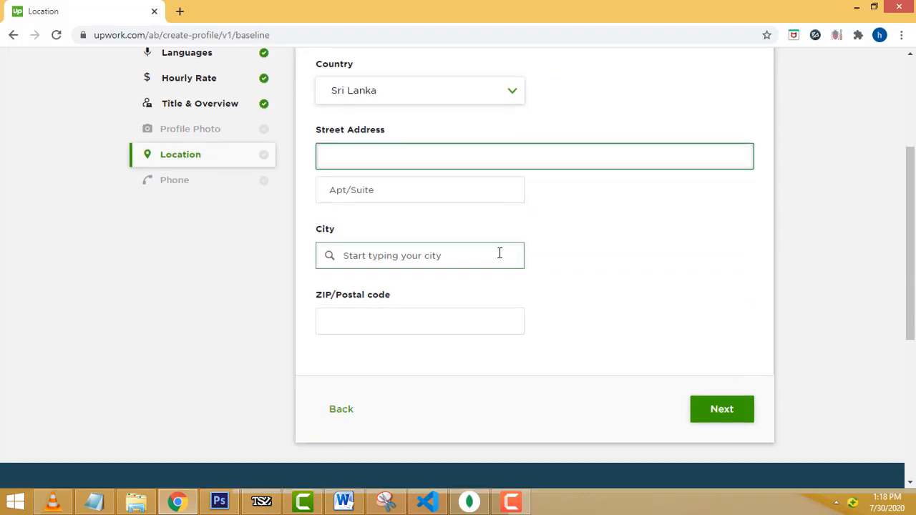
{"action": "scroll", "coordinate": [495, 251], "scroll_direction": "up", "scroll_amount": 1}
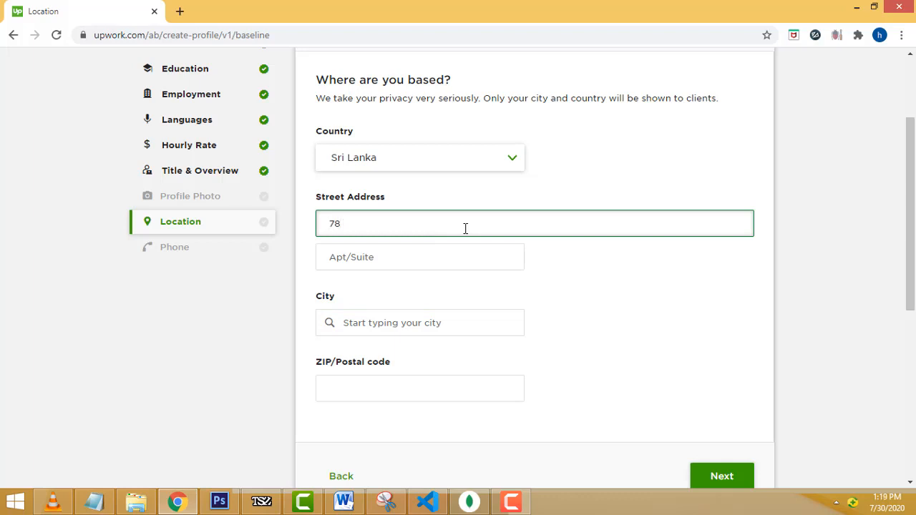
{"action": "type", "text": "man"}
{"action": "key", "text": "Tab"}
{"action": "key", "text": "Tab"}
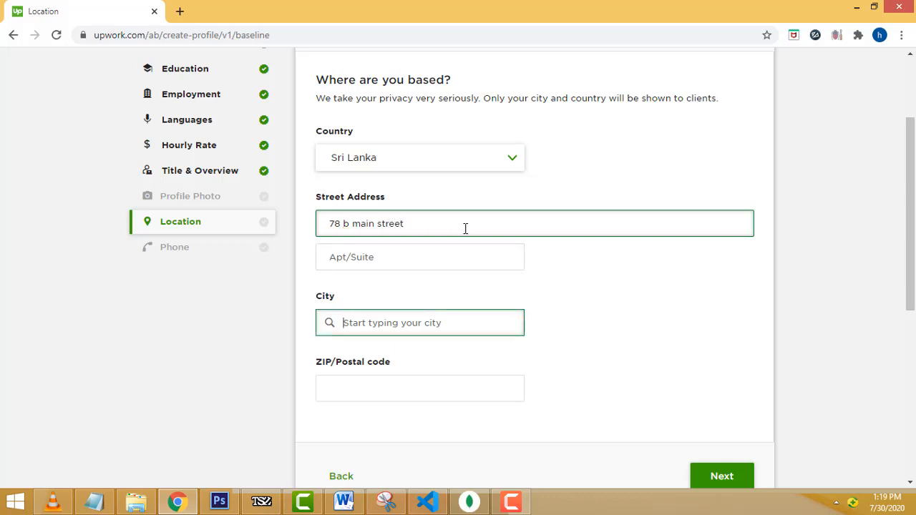
{"action": "left_click", "coordinate": [465, 228]}
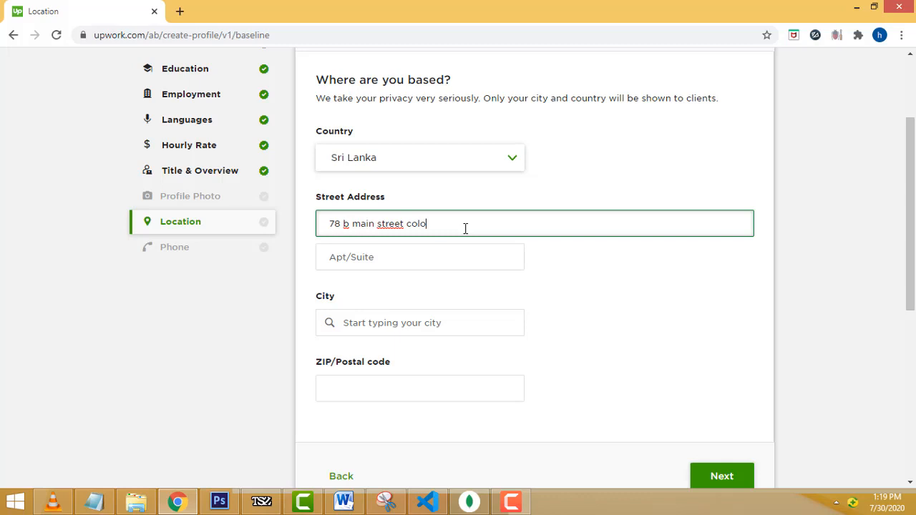
- Set the city to Colombo, Western, LK and save the location
{"action": "key", "text": "Tab"}
{"action": "key", "text": "Tab"}
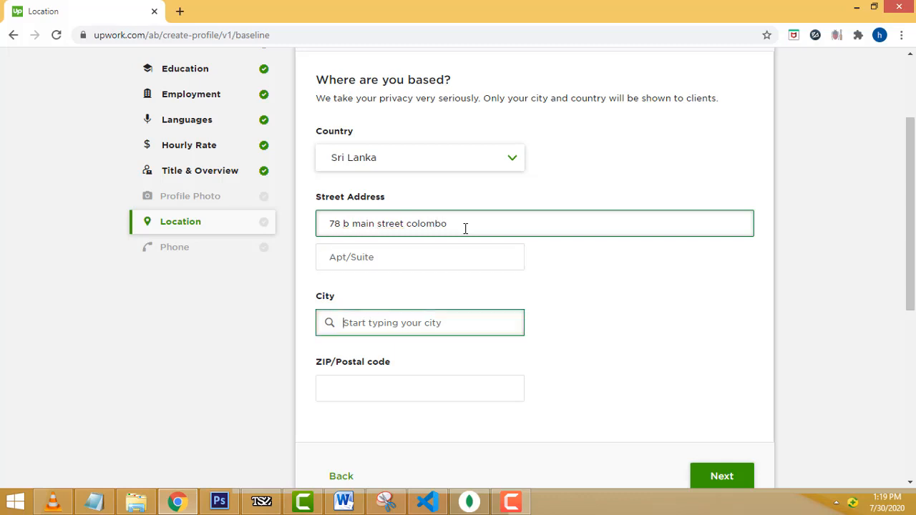
{"action": "type", "text": "colo"}
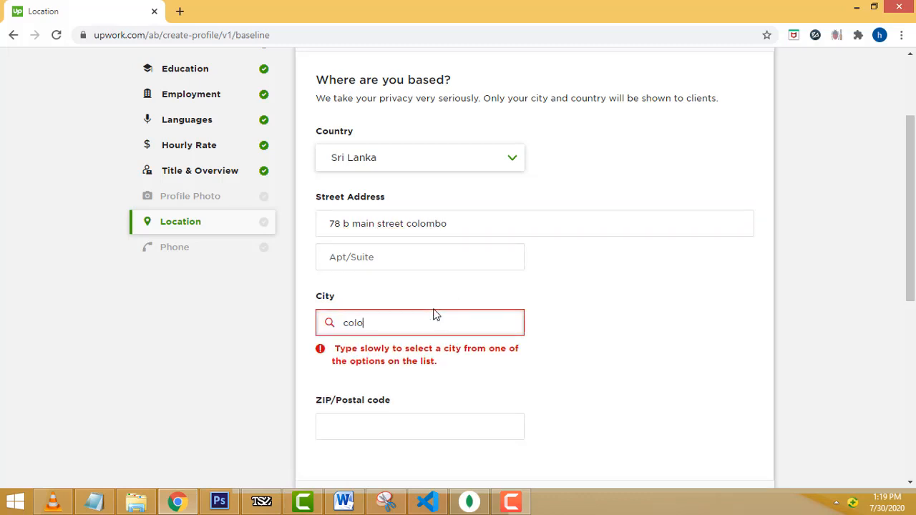
{"action": "type", "text": "mbo"}
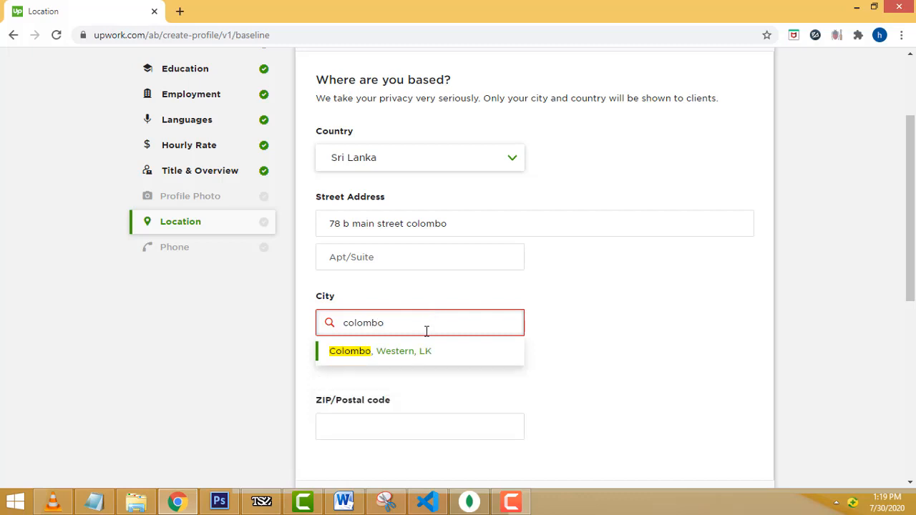
{"action": "left_click", "coordinate": [420, 359]}
{"action": "scroll", "coordinate": [607, 380], "scroll_direction": "down", "scroll_amount": 2}
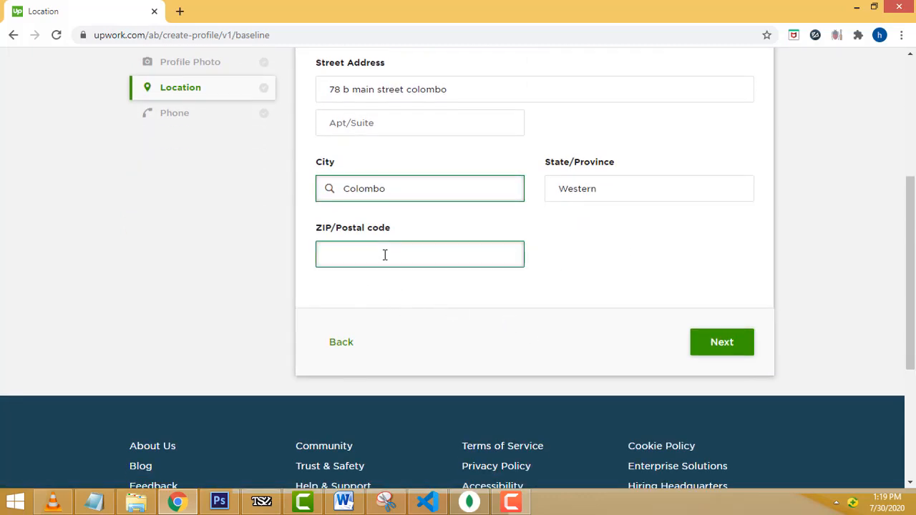
{"action": "scroll", "coordinate": [746, 348], "scroll_direction": "up", "scroll_amount": 1}
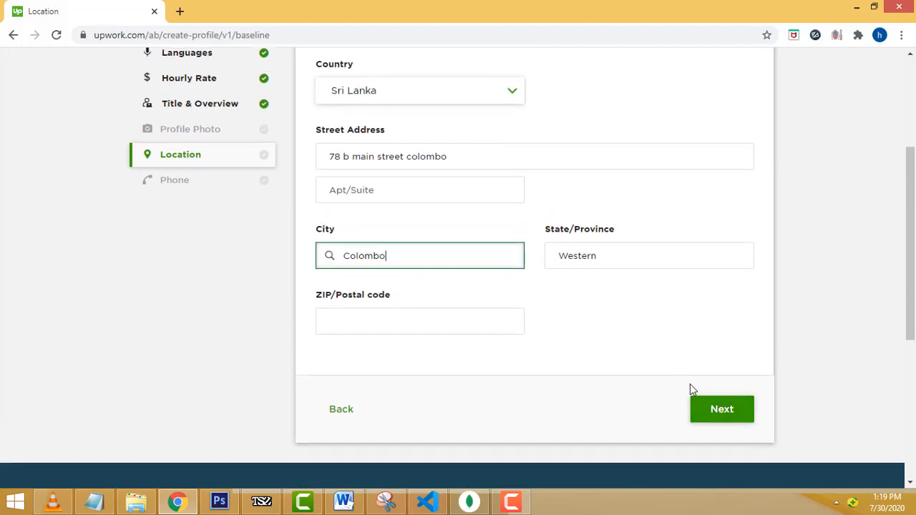
{"action": "left_click", "coordinate": [723, 418]}
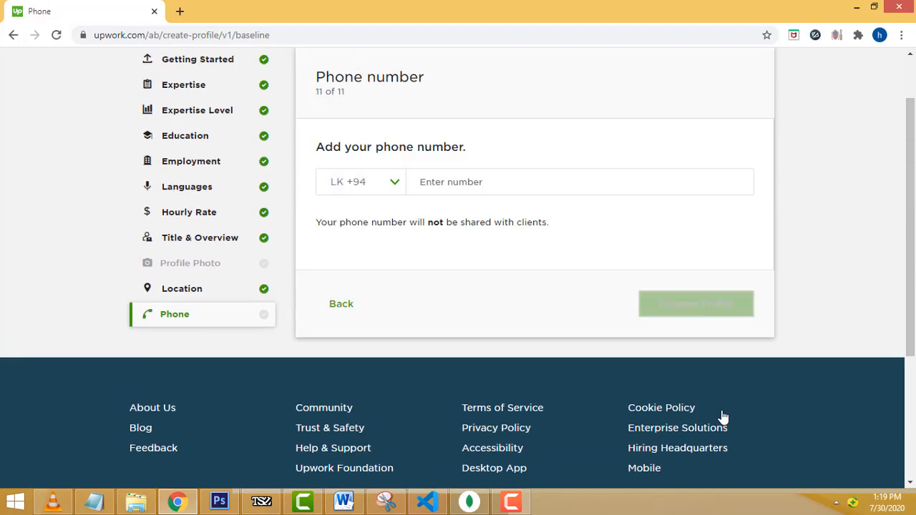
- Enter the phone number after the LK +94 code and go to Preview Profile
{"action": "scroll", "coordinate": [402, 270], "scroll_direction": "up", "scroll_amount": 1}
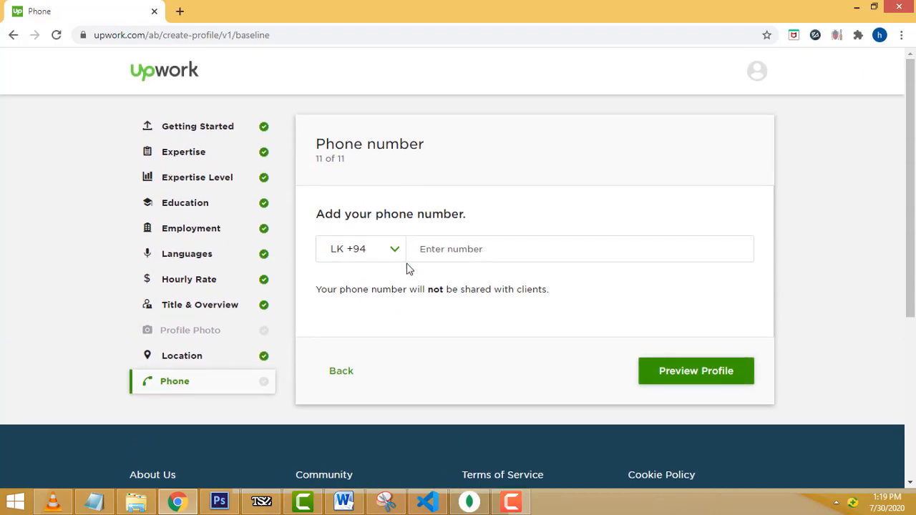
{"action": "left_click", "coordinate": [473, 245]}
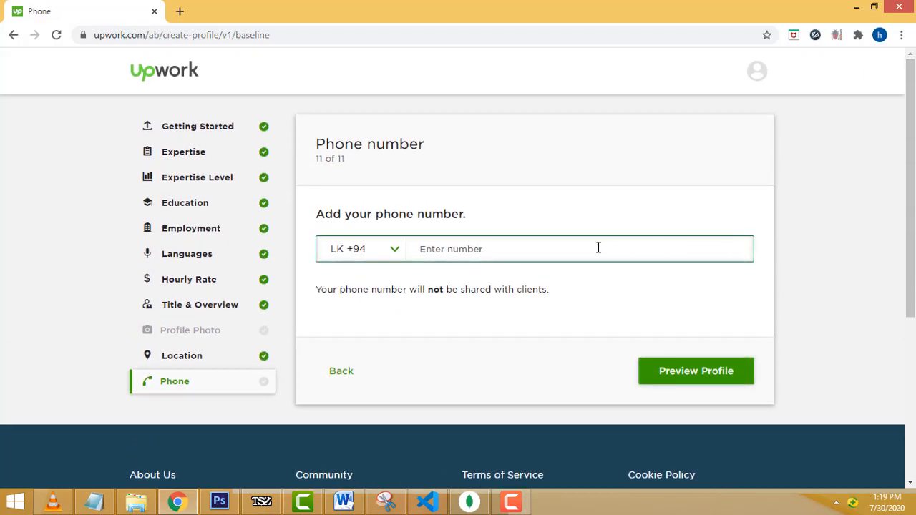
{"action": "left_click", "coordinate": [431, 316]}
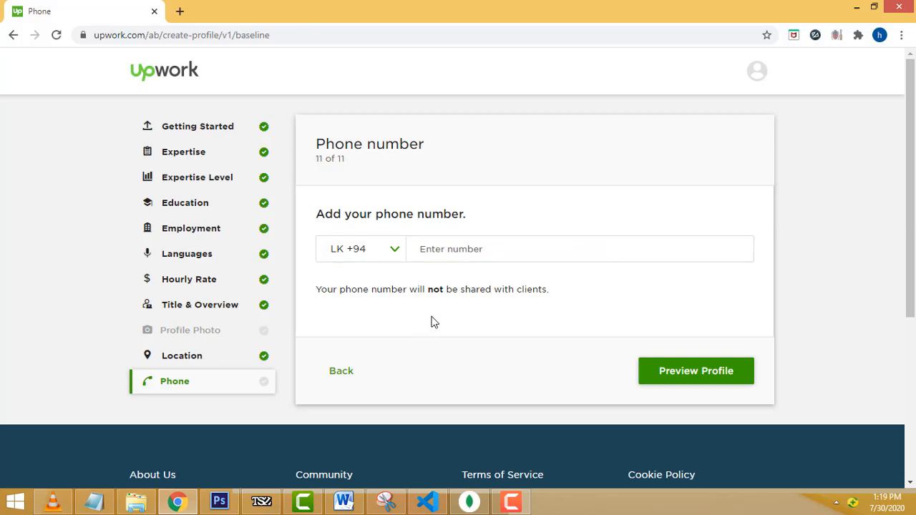
{"action": "left_click", "coordinate": [533, 240]}
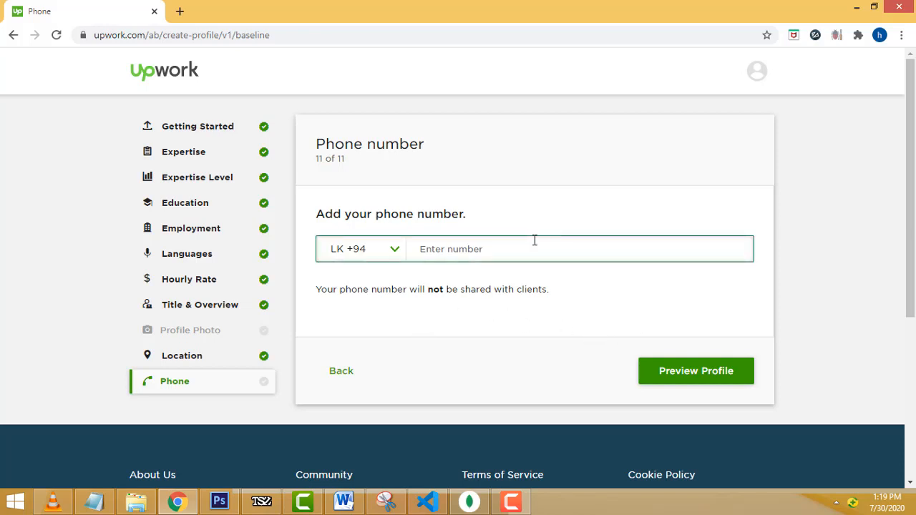
{"action": "right_click", "coordinate": [677, 378]}
{"action": "left_click", "coordinate": [673, 379]}
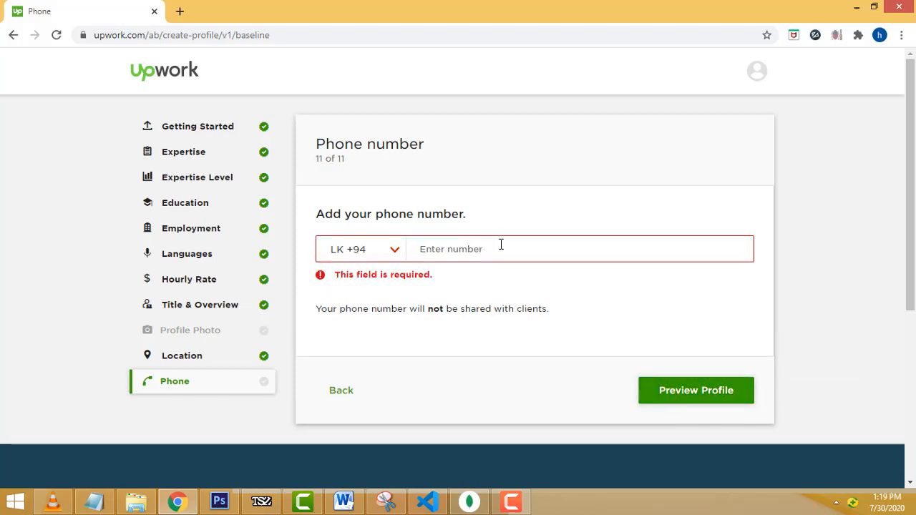
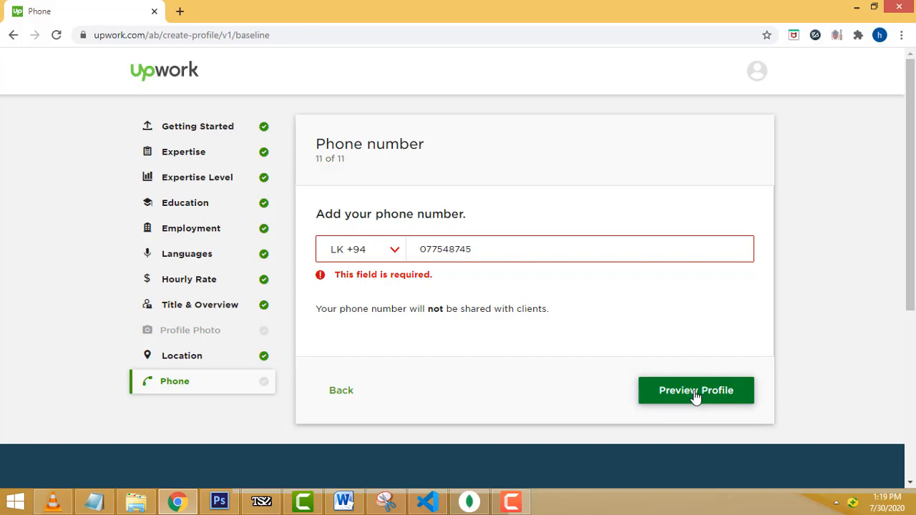
{"action": "left_click", "coordinate": [696, 392]}
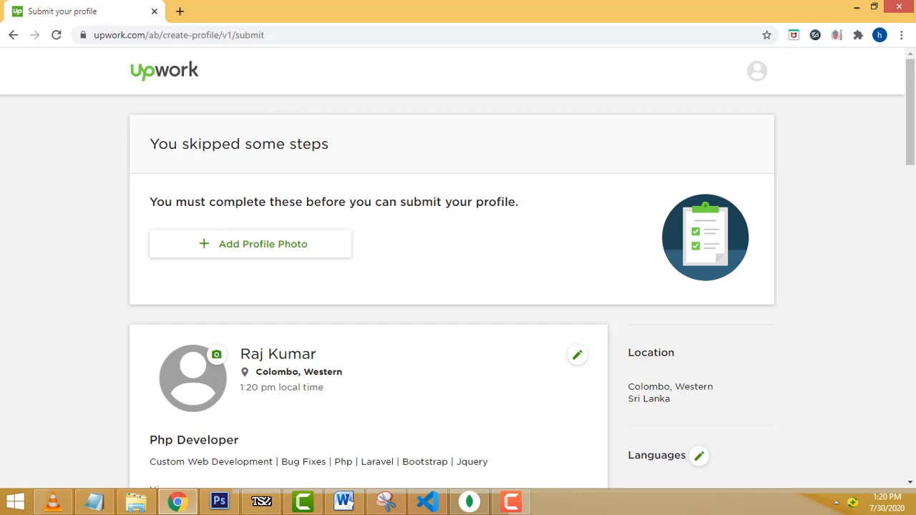
- Review the submit-profile preview down to Submit Profile and back, then open the account menu
{"action": "scroll", "coordinate": [709, 372], "scroll_direction": "down", "scroll_amount": 3}
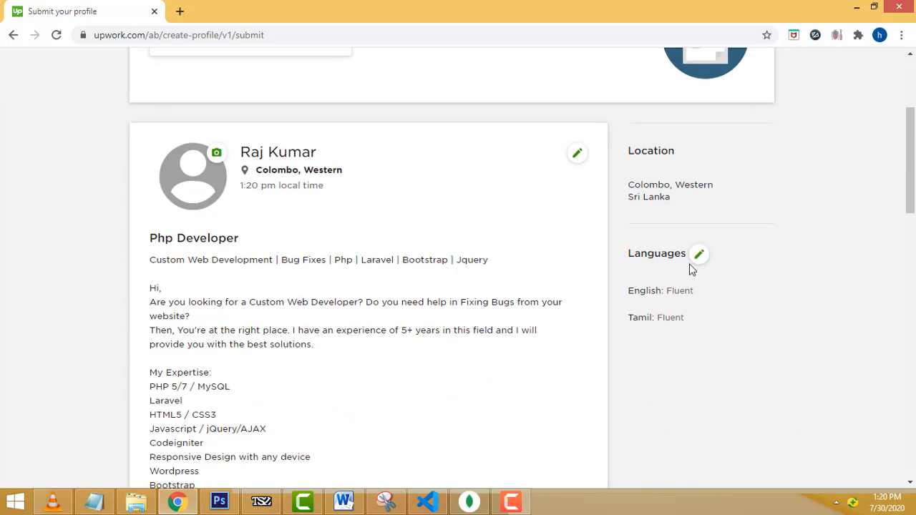
{"action": "scroll", "coordinate": [756, 273], "scroll_direction": "down", "scroll_amount": 5}
{"action": "scroll", "coordinate": [759, 286], "scroll_direction": "down", "scroll_amount": 5}
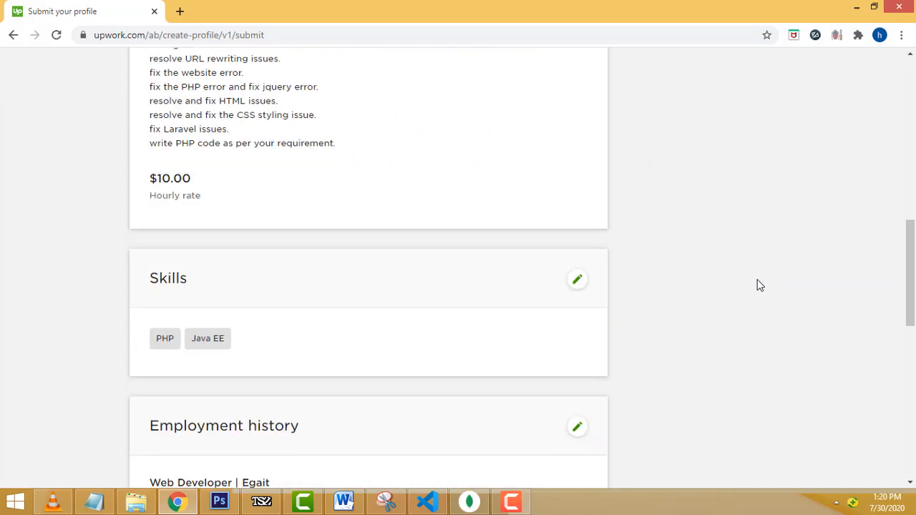
{"action": "scroll", "coordinate": [758, 288], "scroll_direction": "down", "scroll_amount": 1}
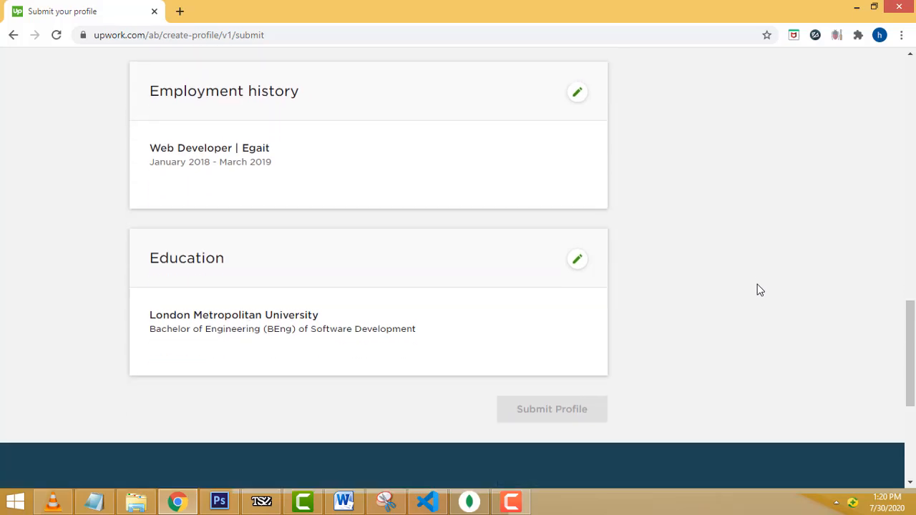
{"action": "scroll", "coordinate": [658, 286], "scroll_direction": "up", "scroll_amount": 3}
{"action": "scroll", "coordinate": [657, 286], "scroll_direction": "up", "scroll_amount": 15}
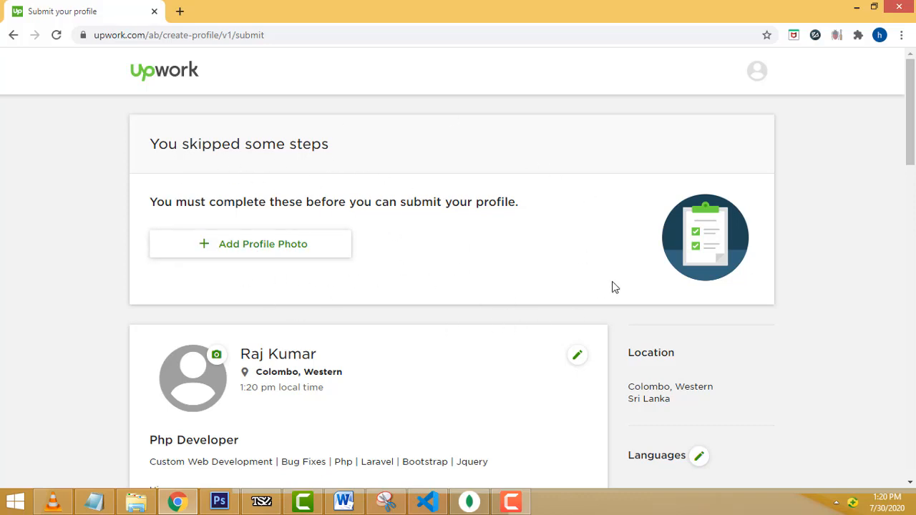
{"action": "left_click", "coordinate": [753, 71]}
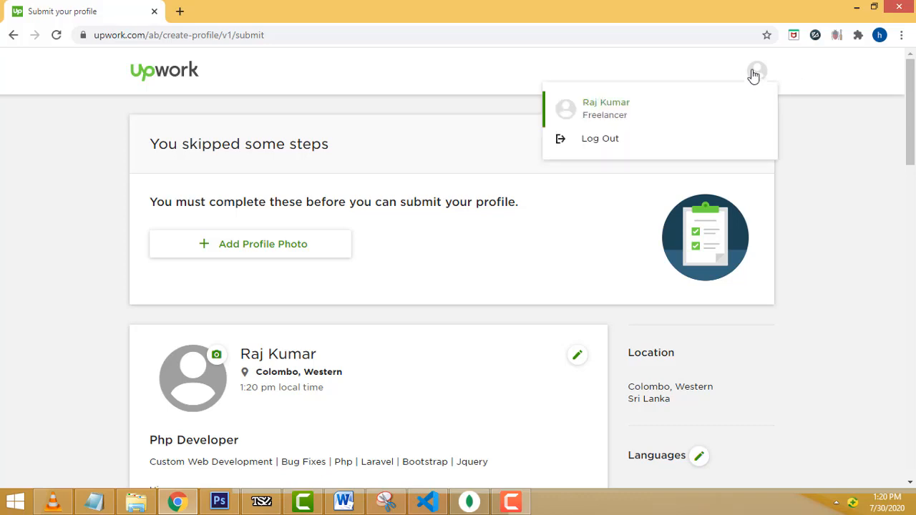
{"action": "left_click", "coordinate": [618, 107]}
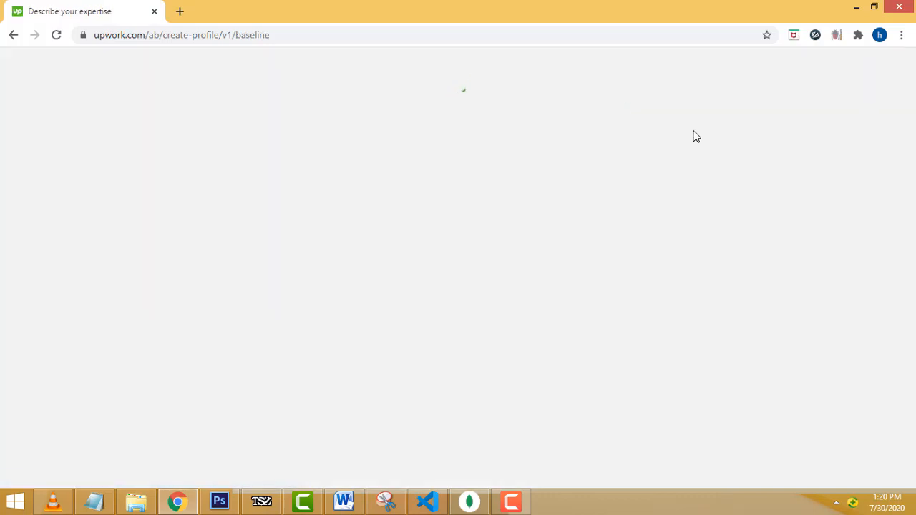
{"action": "scroll", "coordinate": [819, 152], "scroll_direction": "down", "scroll_amount": 2}
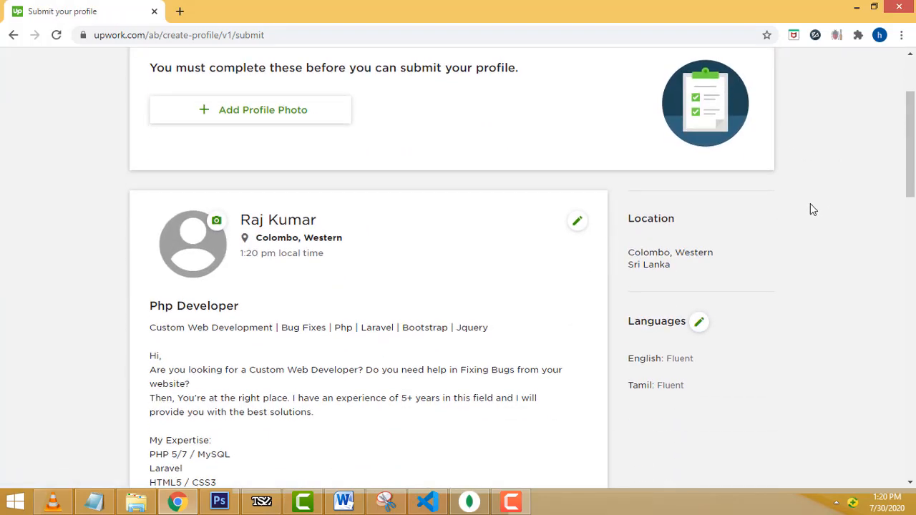
{"action": "scroll", "coordinate": [758, 165], "scroll_direction": "down", "scroll_amount": 3}
{"action": "scroll", "coordinate": [716, 141], "scroll_direction": "down", "scroll_amount": 10}
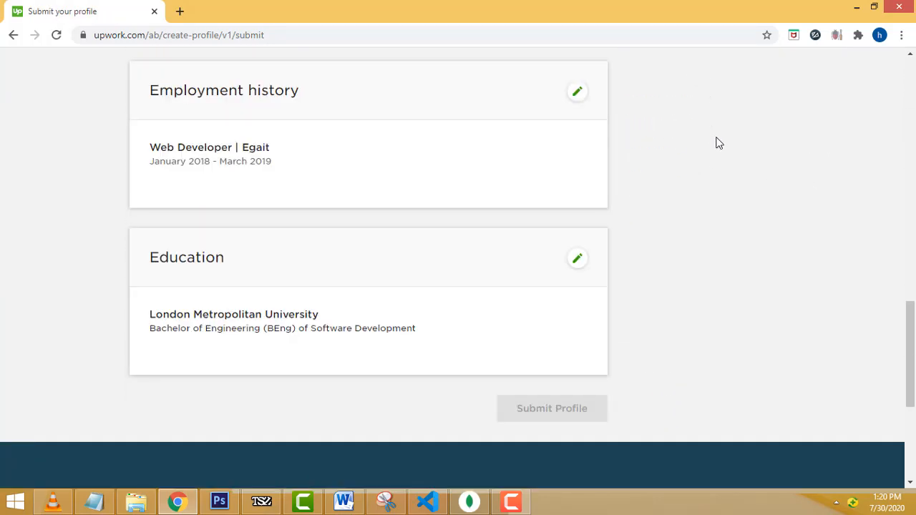
{"action": "scroll", "coordinate": [787, 154], "scroll_direction": "up", "scroll_amount": 12}
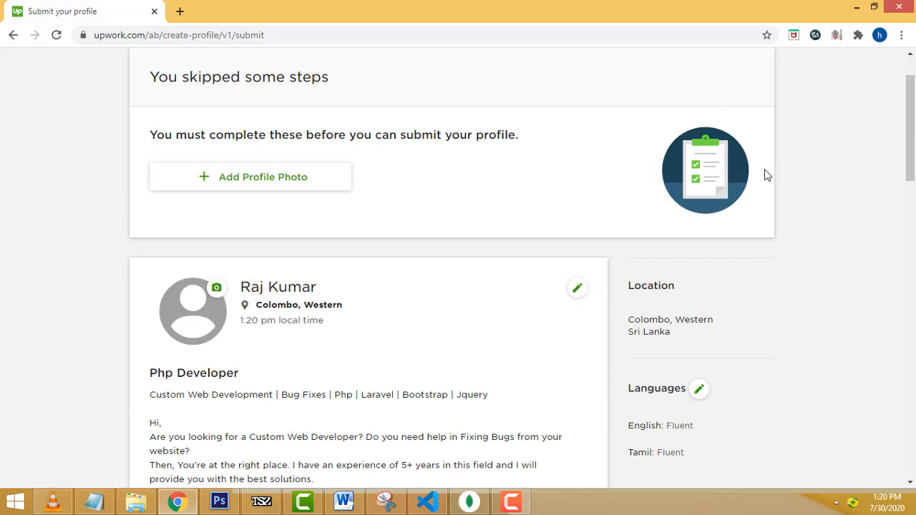
{"action": "scroll", "coordinate": [780, 178], "scroll_direction": "up", "scroll_amount": 1}
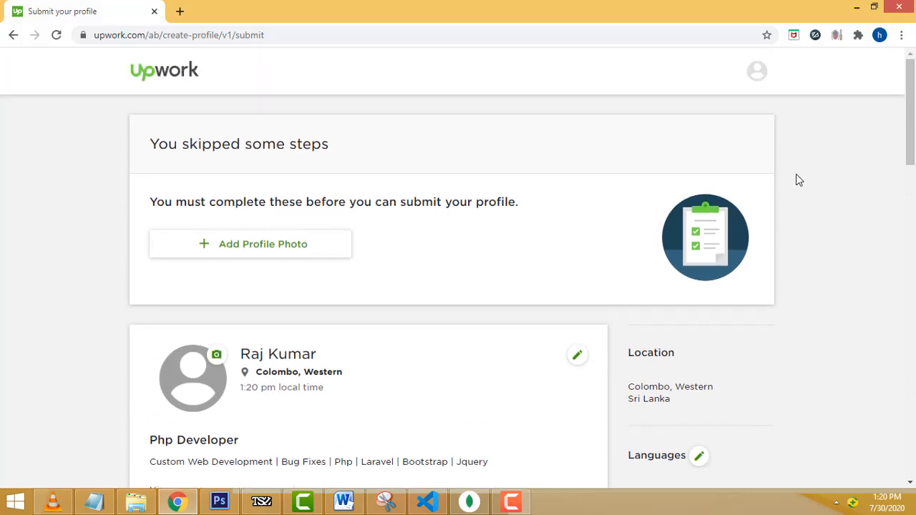
{"action": "scroll", "coordinate": [799, 180], "scroll_direction": "down", "scroll_amount": 1}
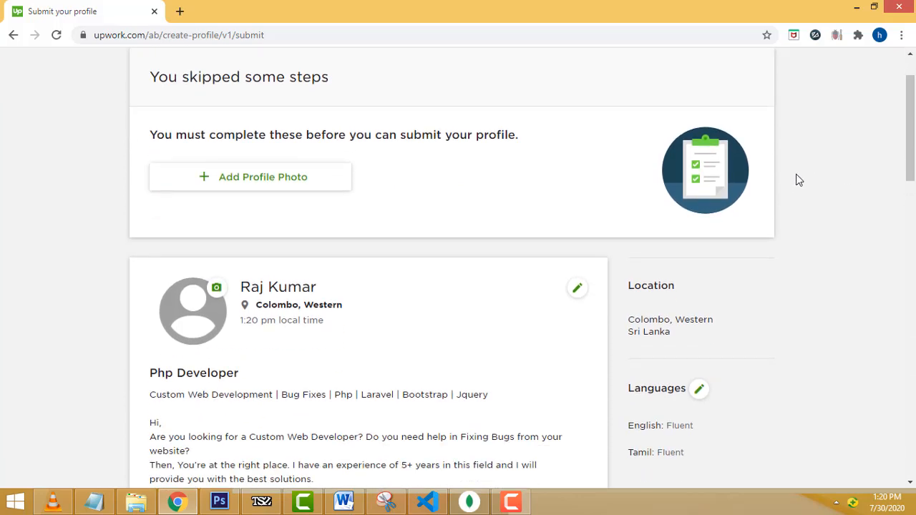
{"action": "scroll", "coordinate": [795, 179], "scroll_direction": "up", "scroll_amount": 1}
{"action": "scroll", "coordinate": [822, 183], "scroll_direction": "down", "scroll_amount": 3}
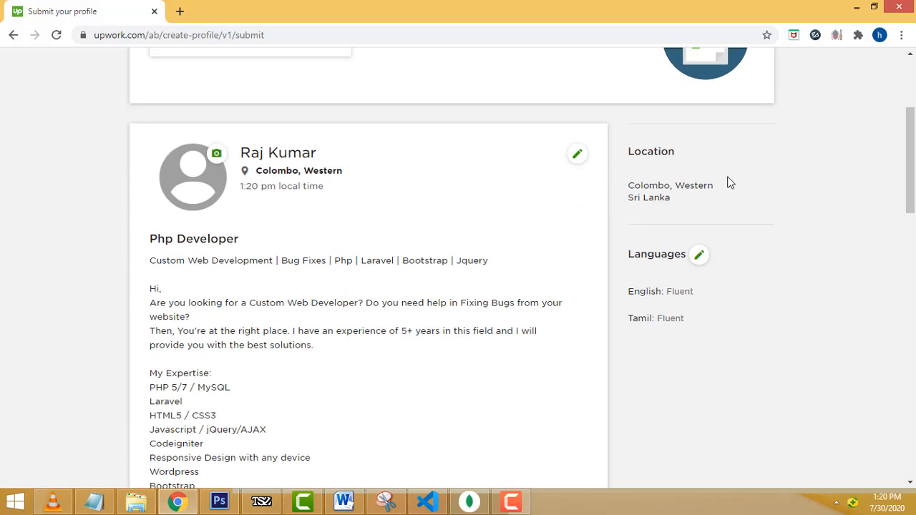
{"action": "left_click", "coordinate": [140, 41]}
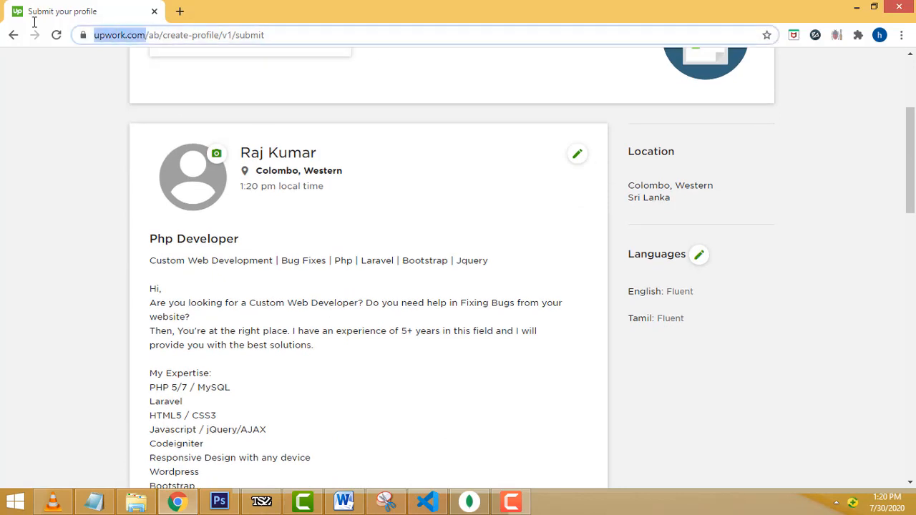
{"action": "left_click", "coordinate": [435, 262]}
{"action": "scroll", "coordinate": [655, 242], "scroll_direction": "down", "scroll_amount": 2}
{"action": "scroll", "coordinate": [845, 262], "scroll_direction": "down", "scroll_amount": 2}
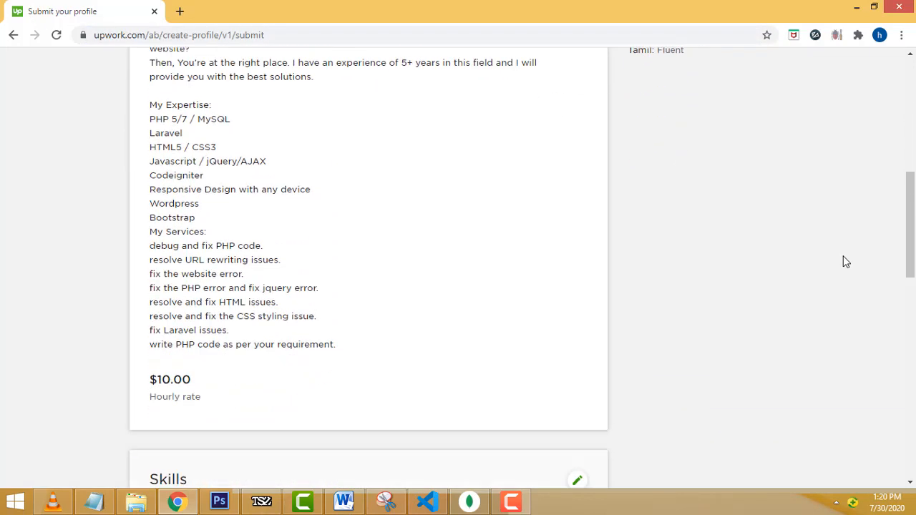
{"action": "scroll", "coordinate": [845, 262], "scroll_direction": "down", "scroll_amount": 5}
{"action": "scroll", "coordinate": [845, 261], "scroll_direction": "down", "scroll_amount": 3}
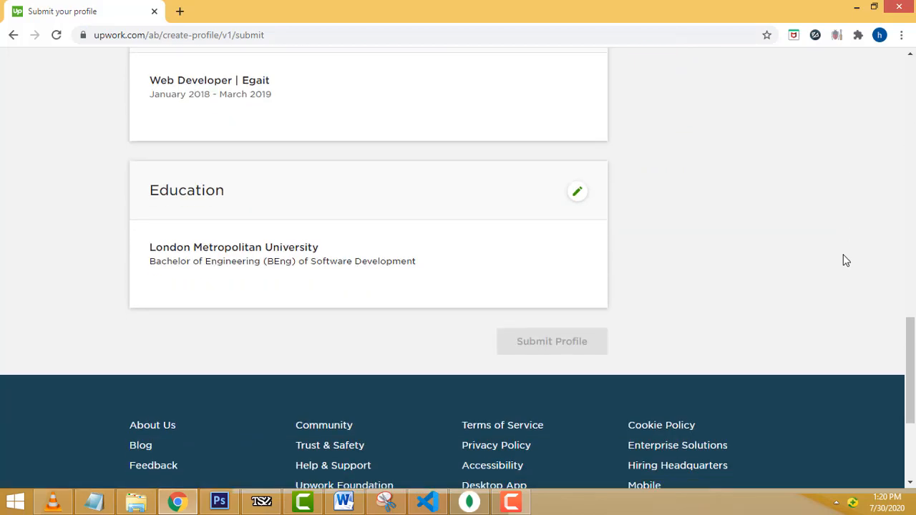
{"action": "scroll", "coordinate": [648, 241], "scroll_direction": "up", "scroll_amount": 13}
{"action": "scroll", "coordinate": [652, 245], "scroll_direction": "up", "scroll_amount": 2}
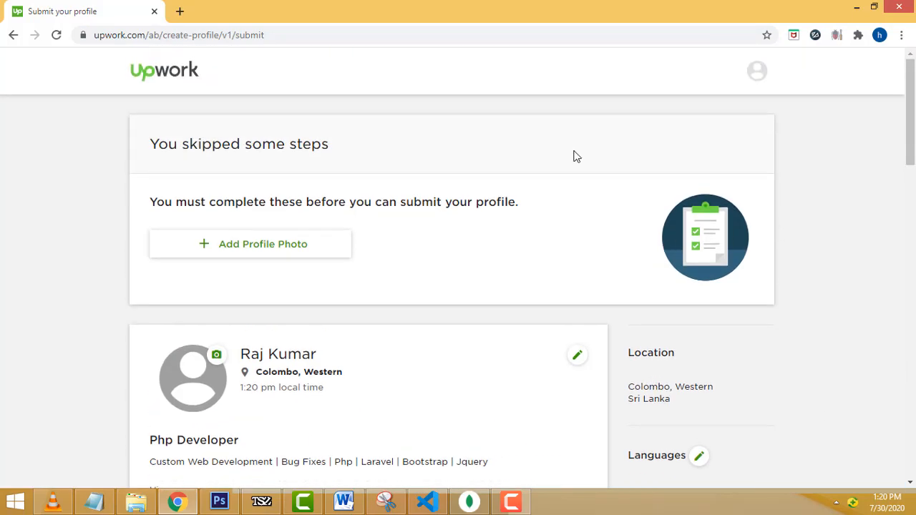
{"action": "left_click", "coordinate": [757, 71]}
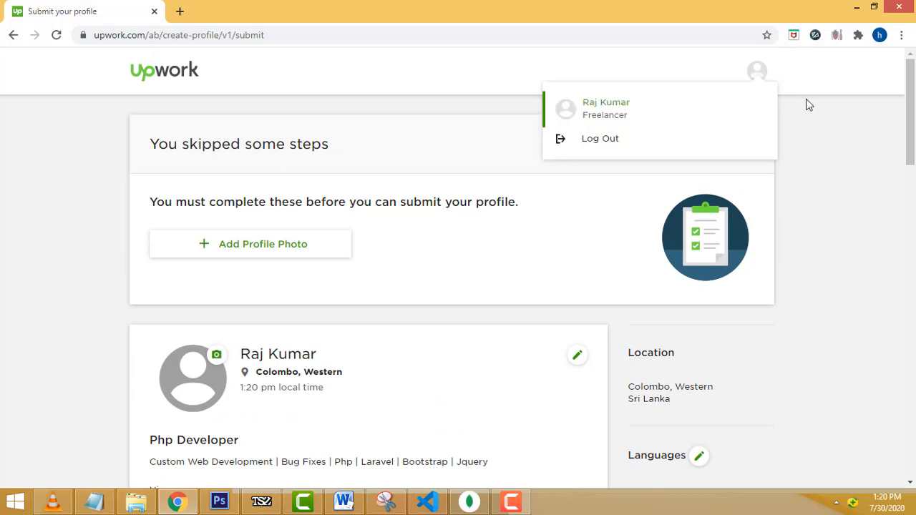
{"action": "left_click", "coordinate": [834, 139]}
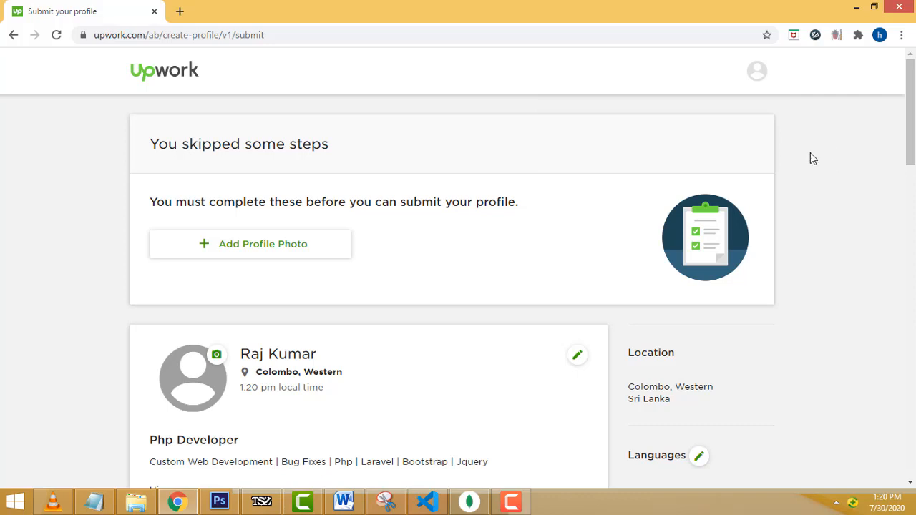
{"action": "left_click", "coordinate": [513, 504]}
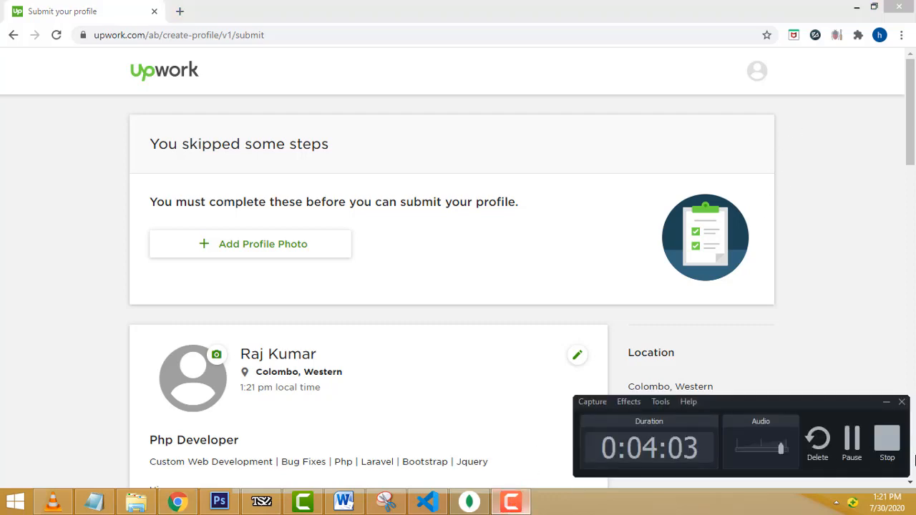